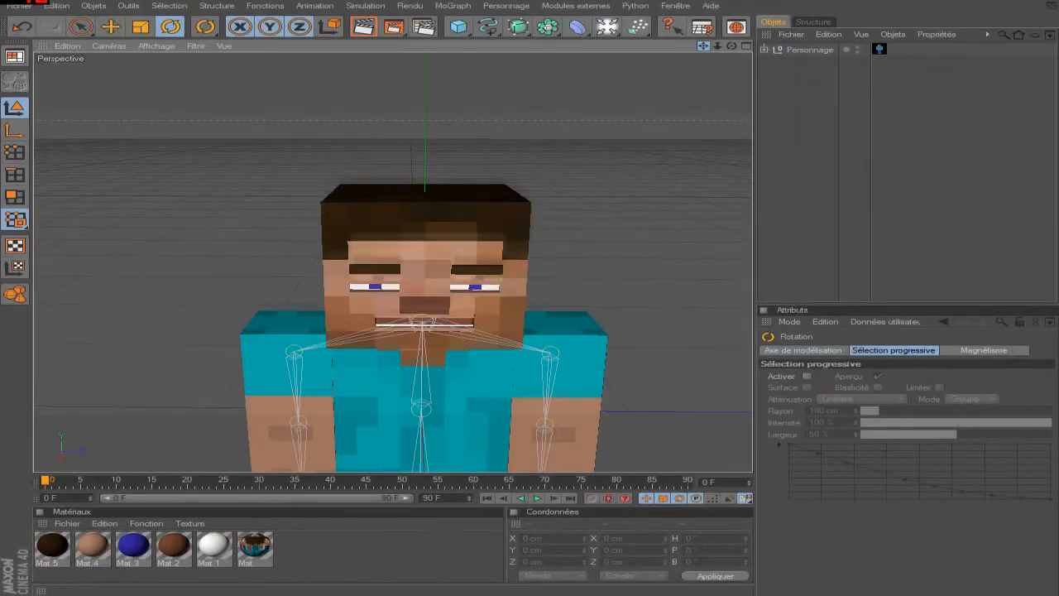
Step: Examine the Personnage null's child objects and its basic, coordinate and object attributes
scroll(671, 123, up, 5)
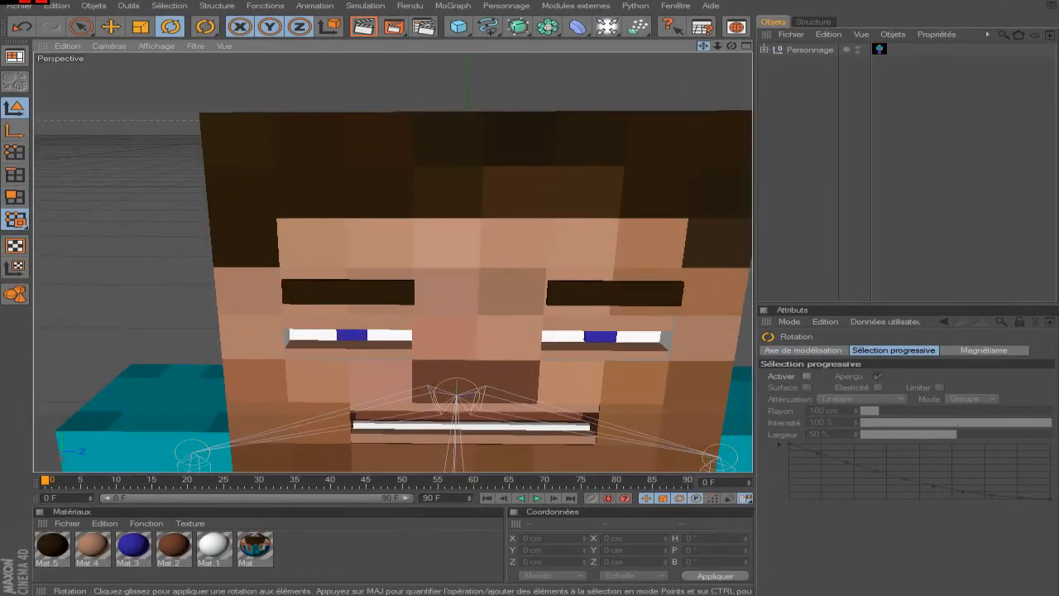
drag(701, 52, 720, 52)
click(763, 51)
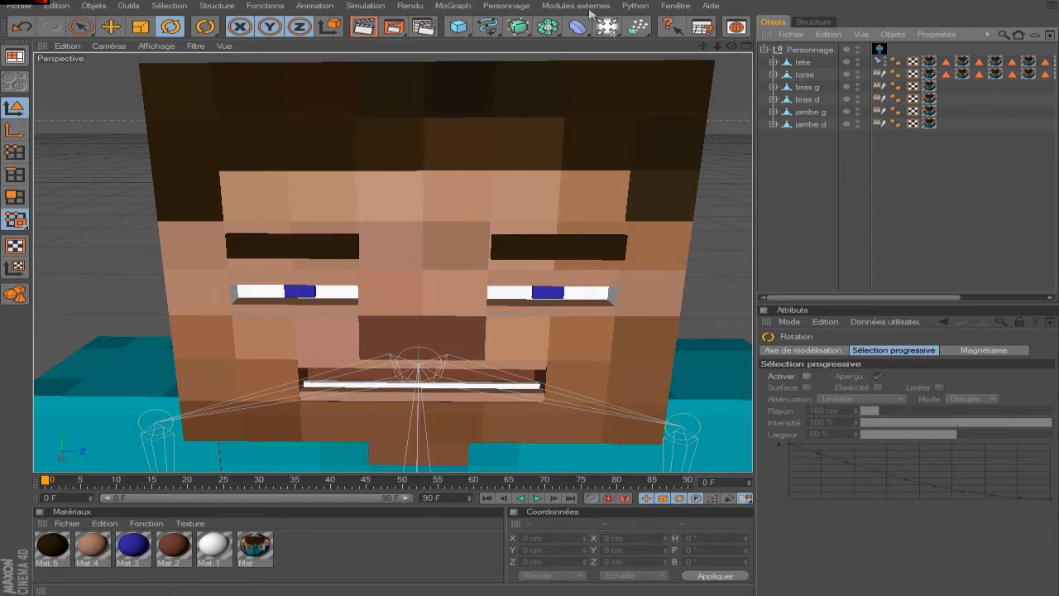
click(800, 51)
click(764, 51)
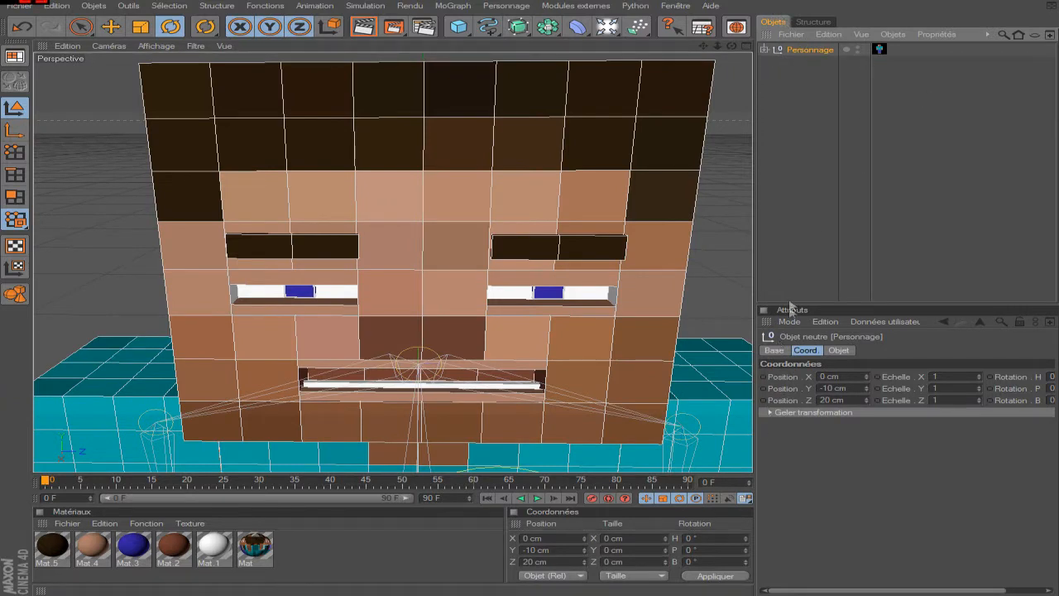
click(774, 351)
click(805, 351)
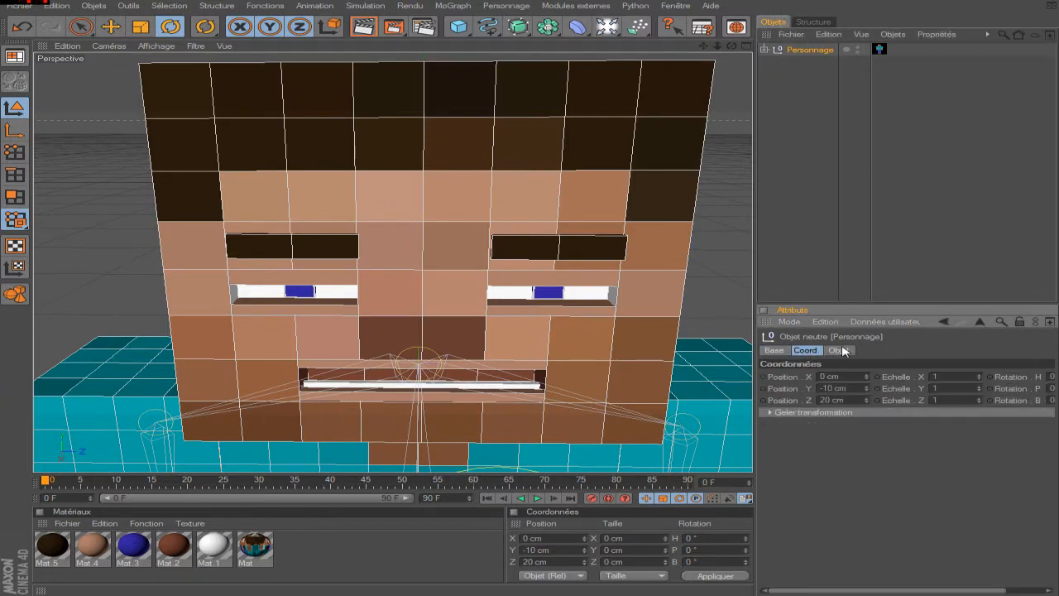
click(841, 351)
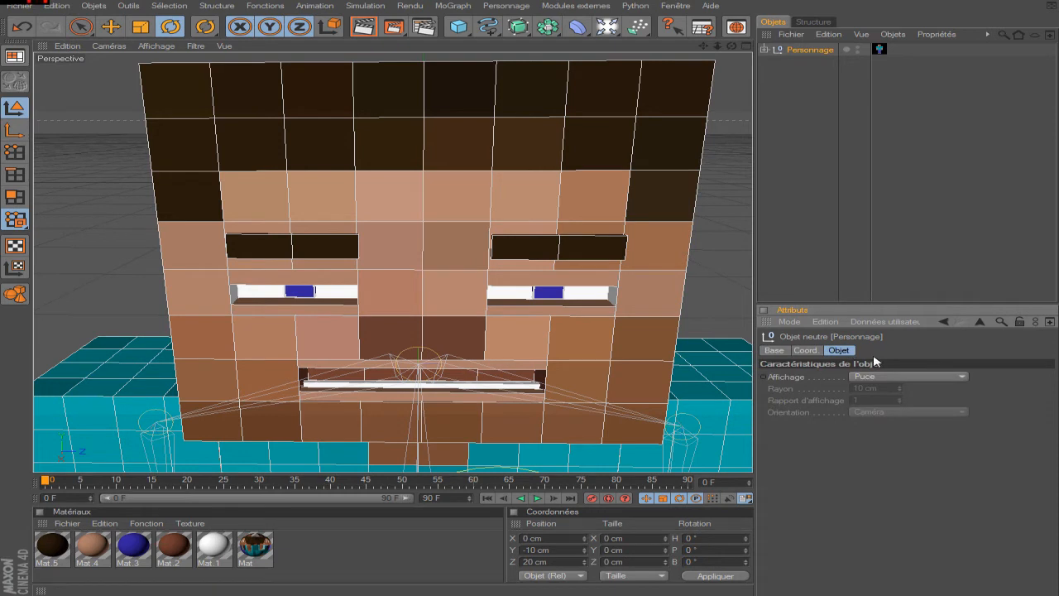
click(774, 351)
click(834, 351)
click(804, 351)
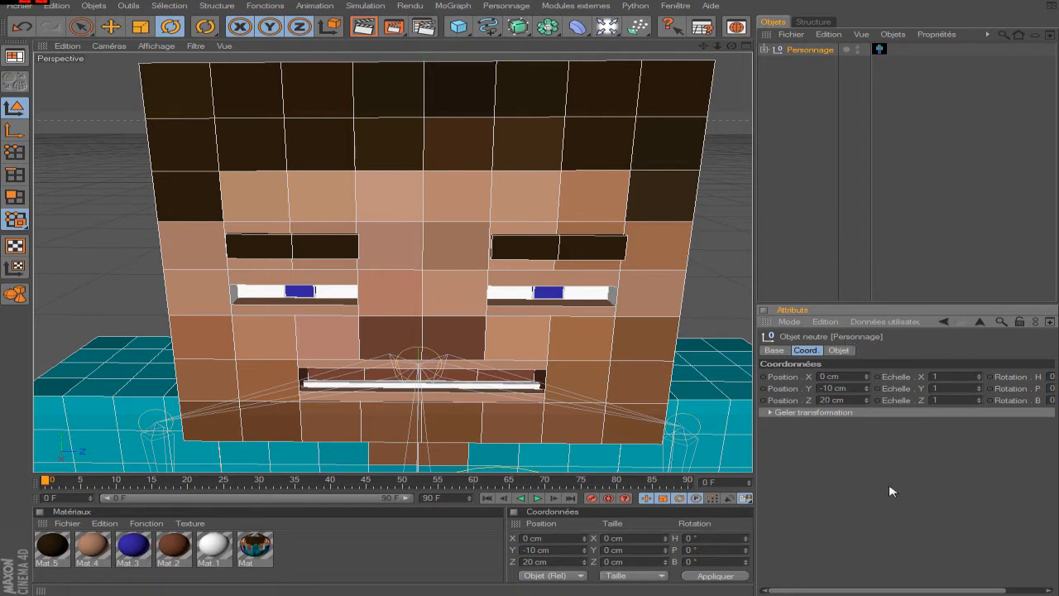
Step: Open Personnage's visual selector, enlarge the lower interface area, dock the selector beside the materials and reselect Personnage
double_click(880, 48)
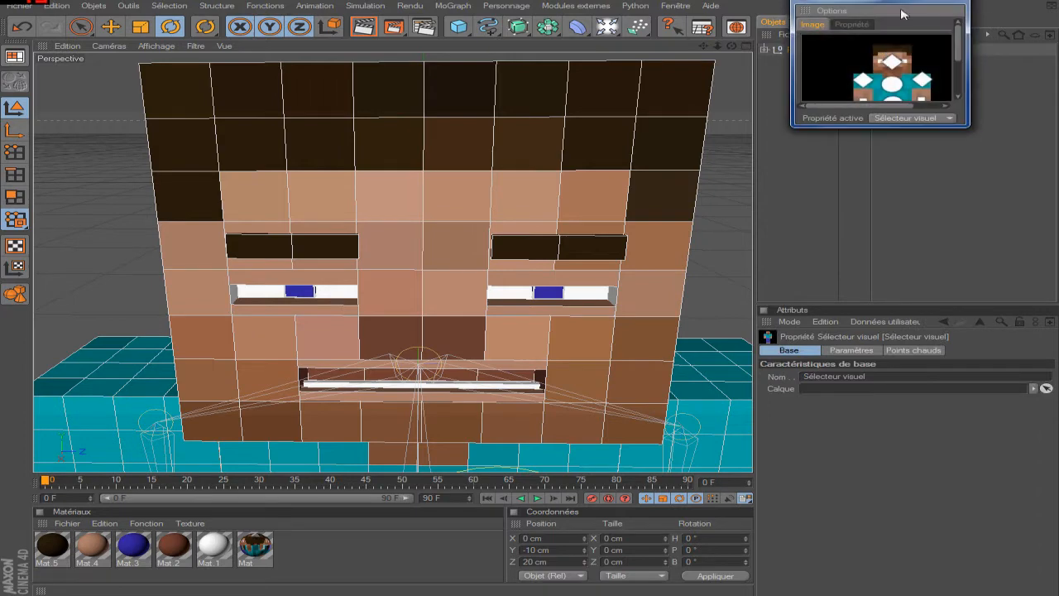
drag(857, 8, 843, 209)
drag(495, 473, 496, 353)
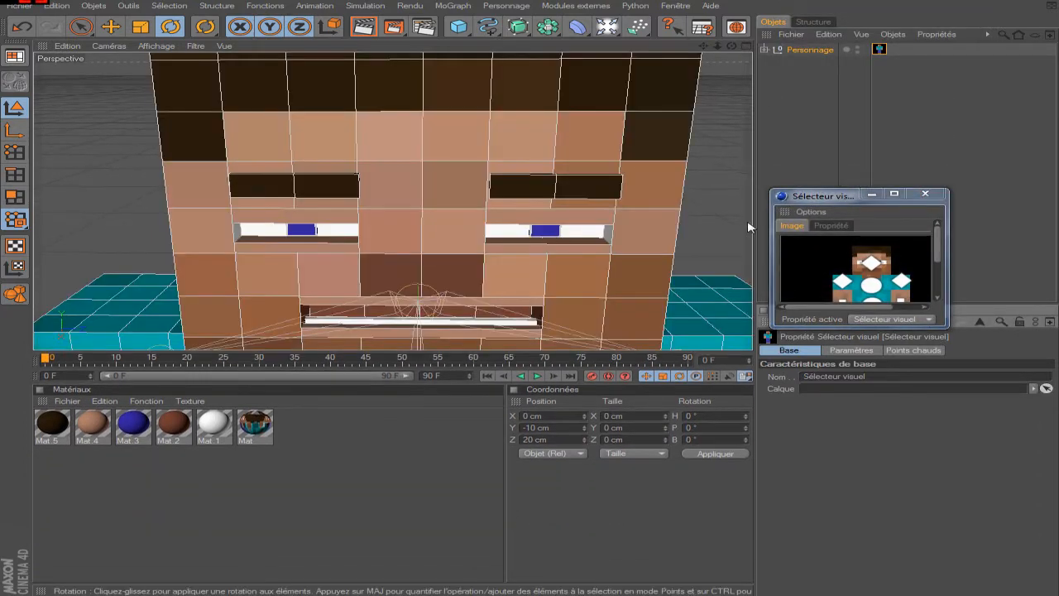
drag(784, 216, 513, 488)
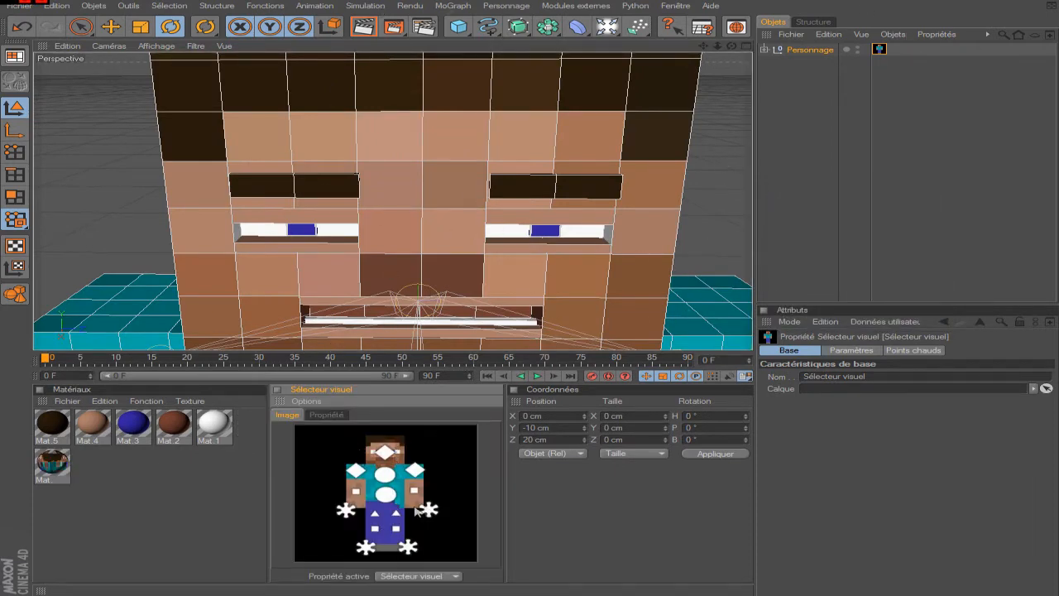
click(799, 53)
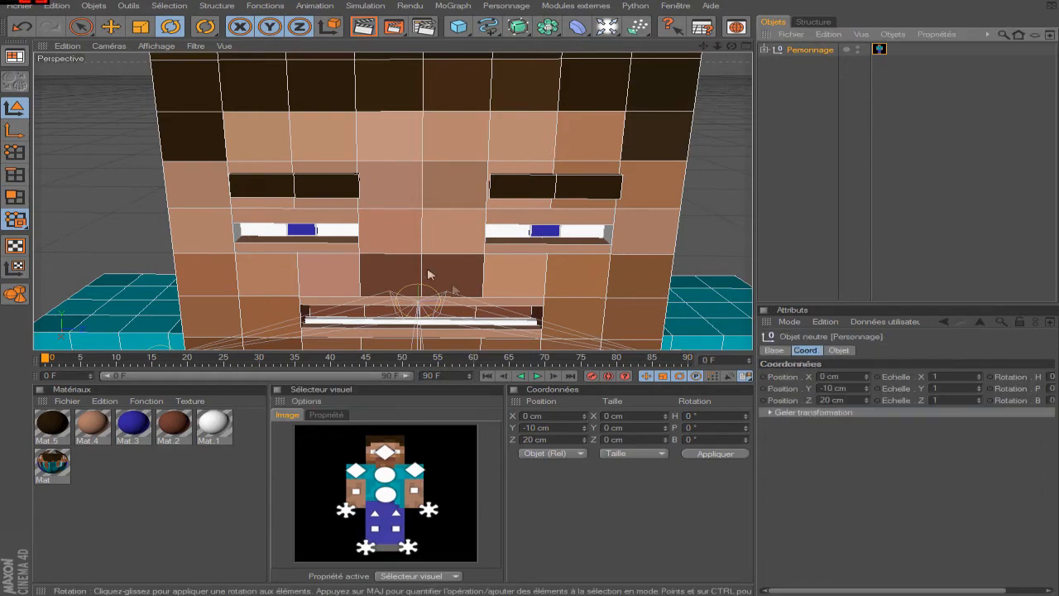
scroll(472, 295, down, 8)
scroll(476, 296, up, 10)
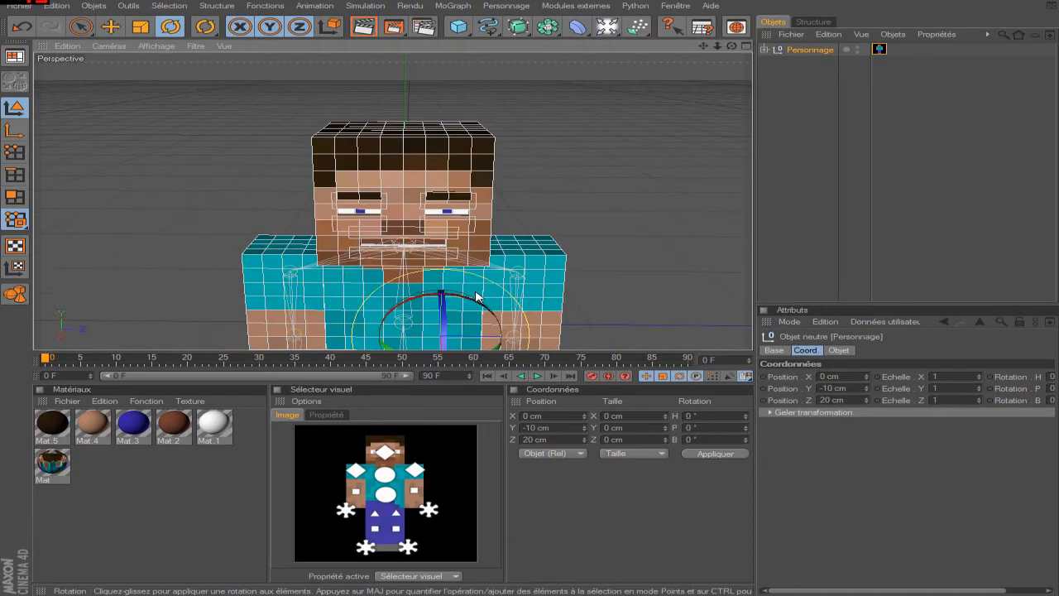
scroll(476, 296, down, 2)
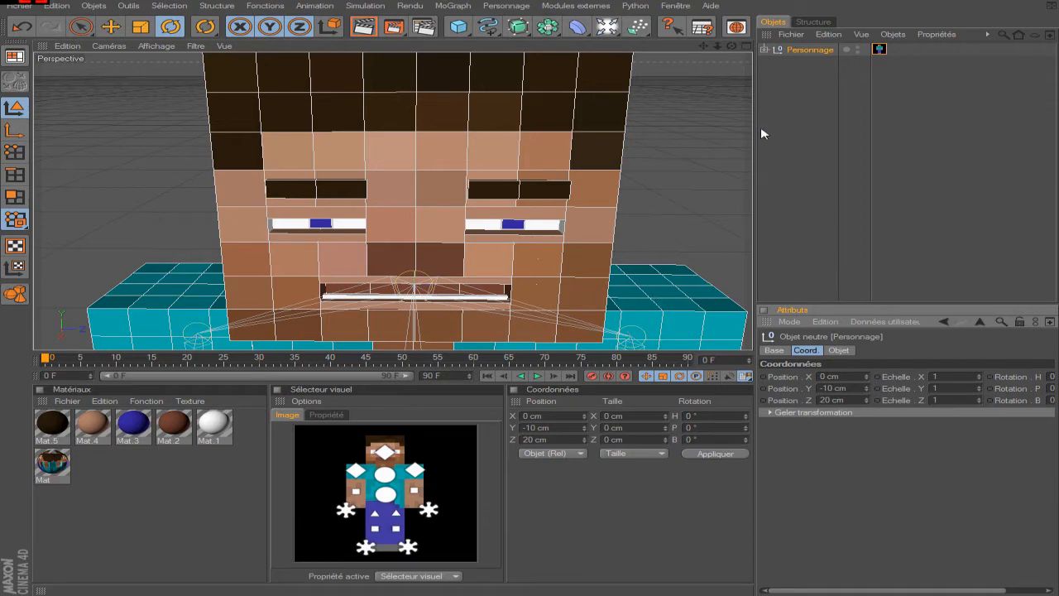
scroll(657, 118, down, 2)
scroll(659, 120, up, 2)
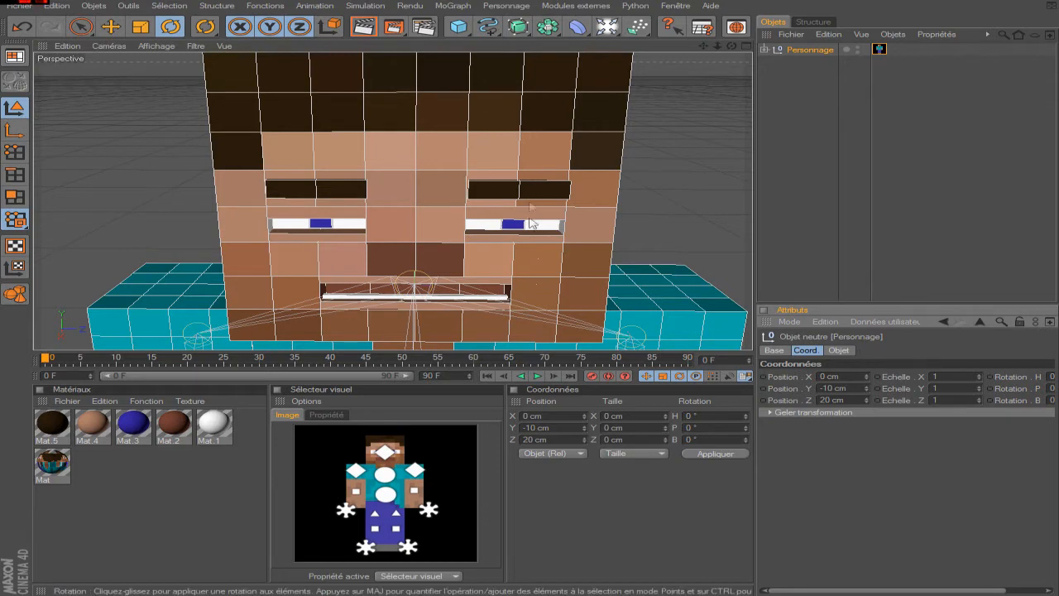
Step: Open the user data manager for the Personnage null and move its window clear of the attributes
click(789, 53)
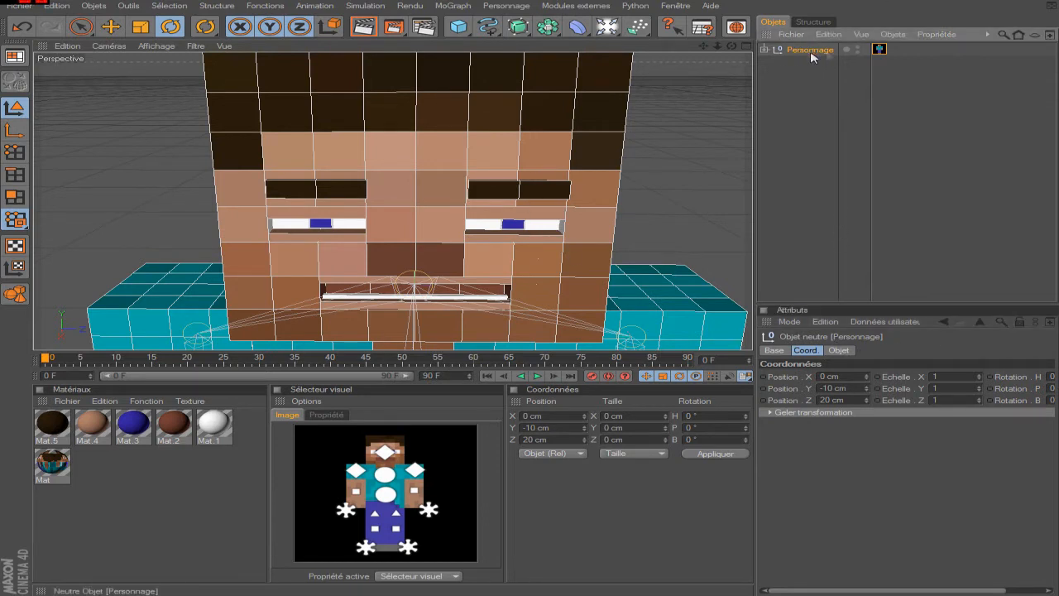
click(765, 49)
click(765, 49)
click(882, 322)
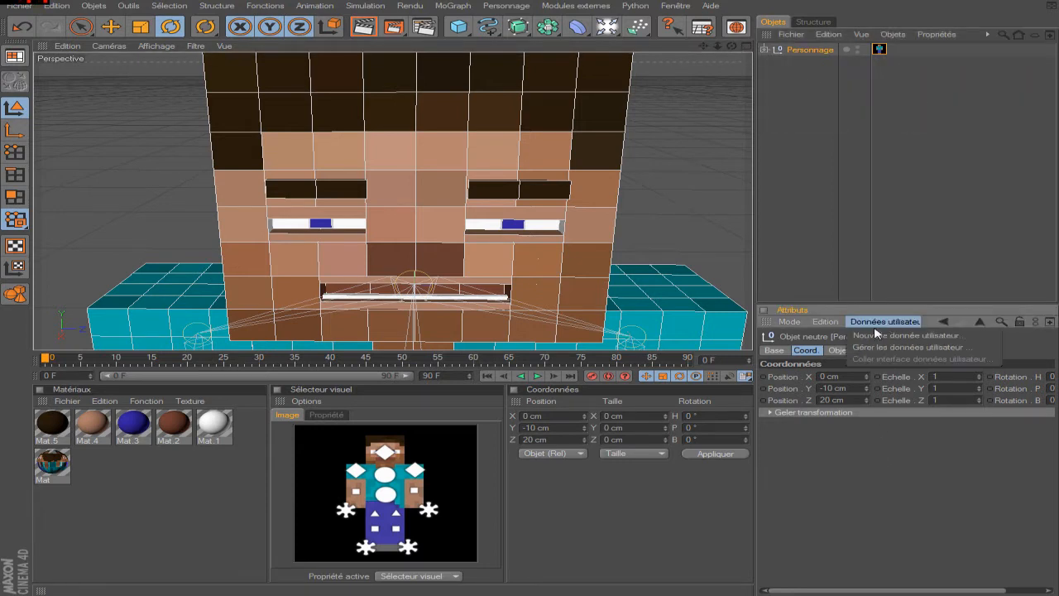
click(893, 350)
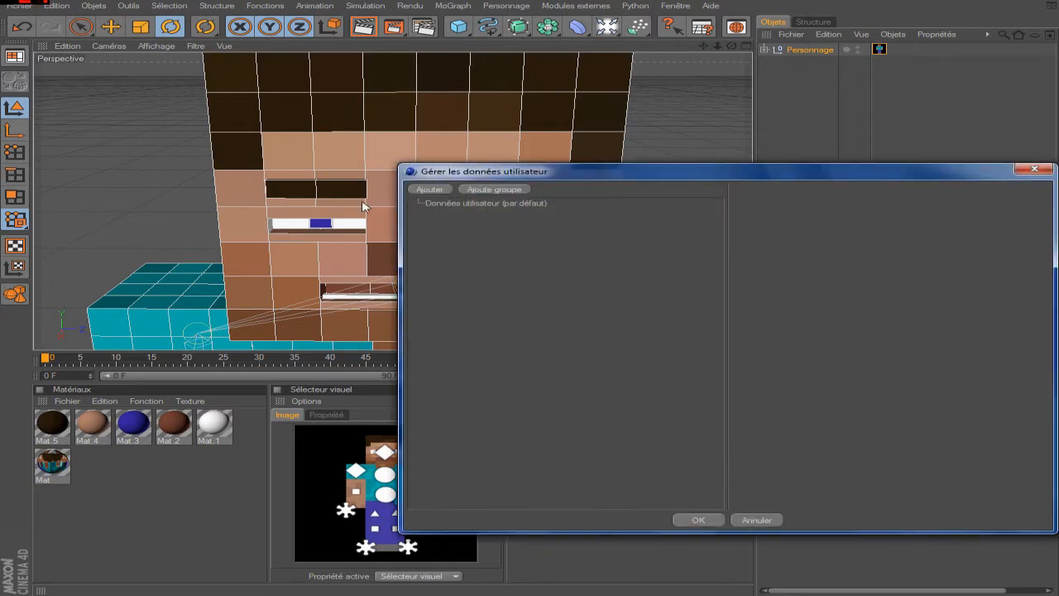
drag(566, 176, 425, 163)
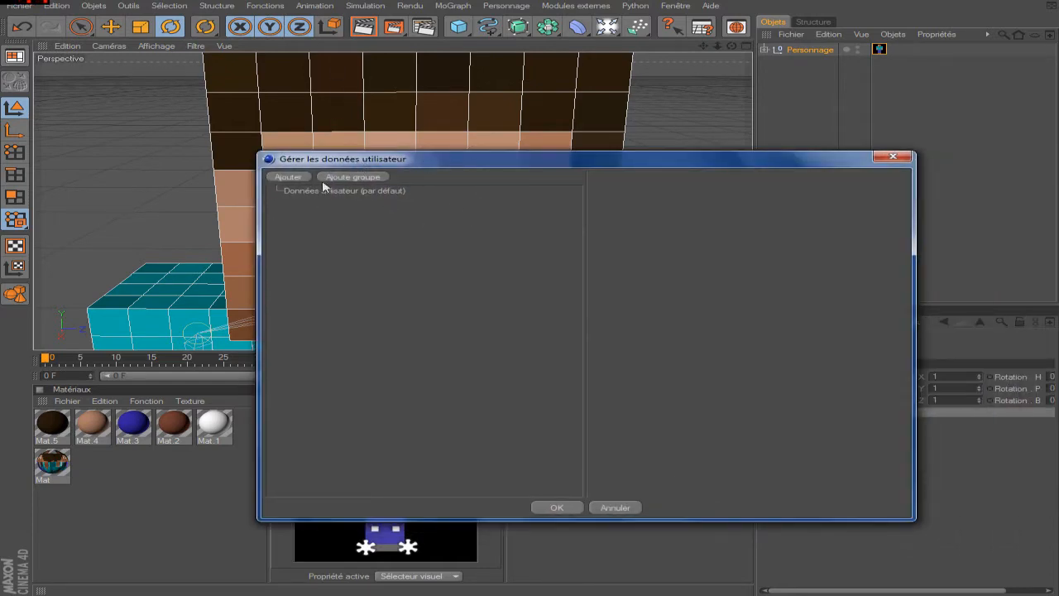
drag(762, 167, 593, 120)
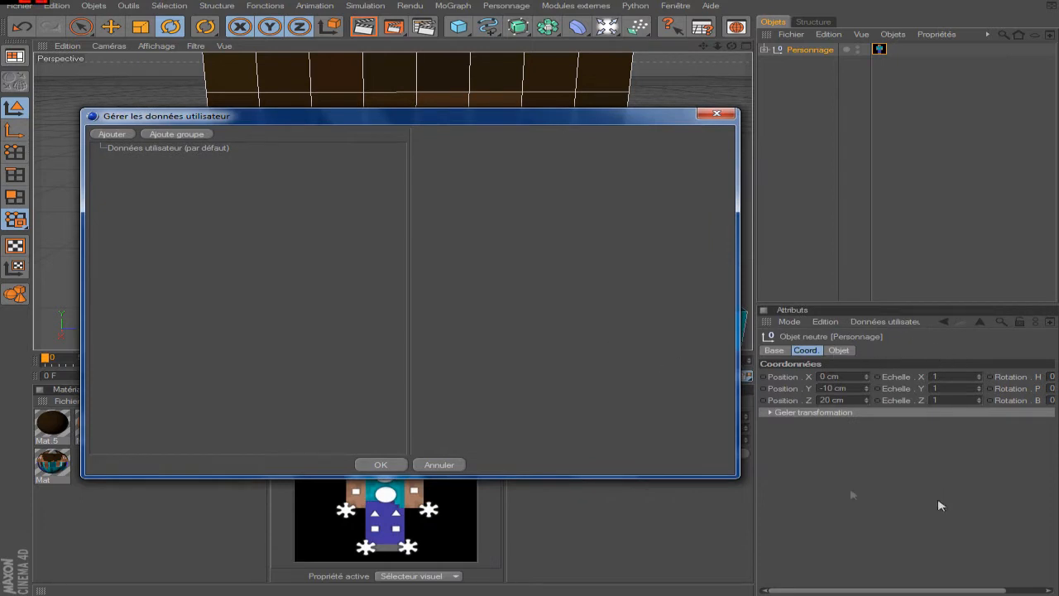
Step: Add a user data group named Commandes to Personnage, without any separate data entry, and apply it
click(113, 134)
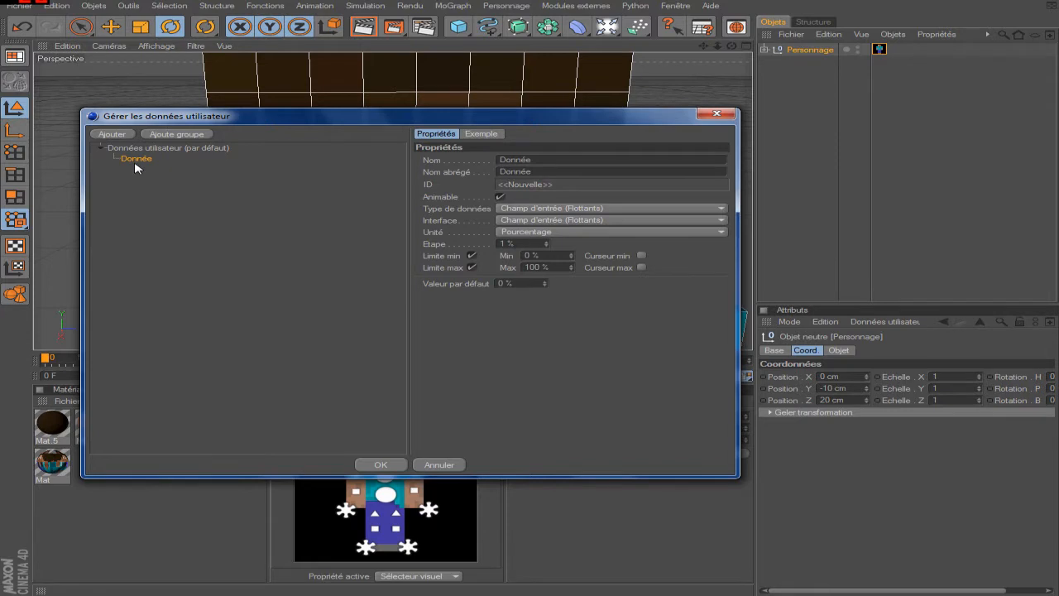
key(Delete)
click(176, 134)
mouse_move(142, 161)
mouse_down()
mouse_move(144, 199)
mouse_move(159, 151)
mouse_move(154, 189)
mouse_move(142, 182)
mouse_up()
drag(526, 162, 496, 150)
text(C)
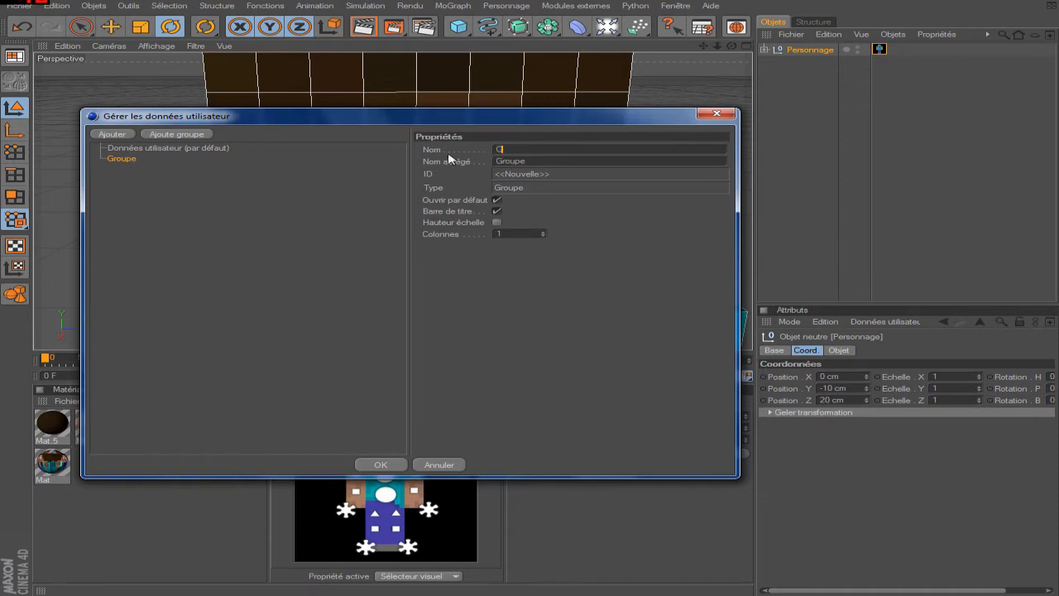
text(ommandes)
click(315, 195)
click(380, 464)
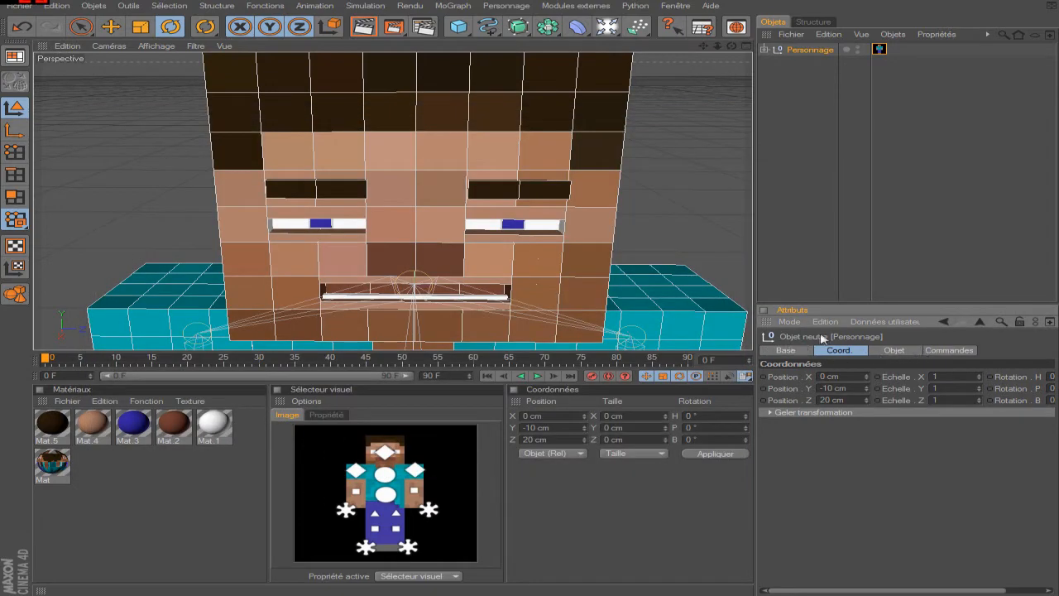
Step: Reselect Personnage and display its Commandes attributes
click(790, 89)
click(807, 49)
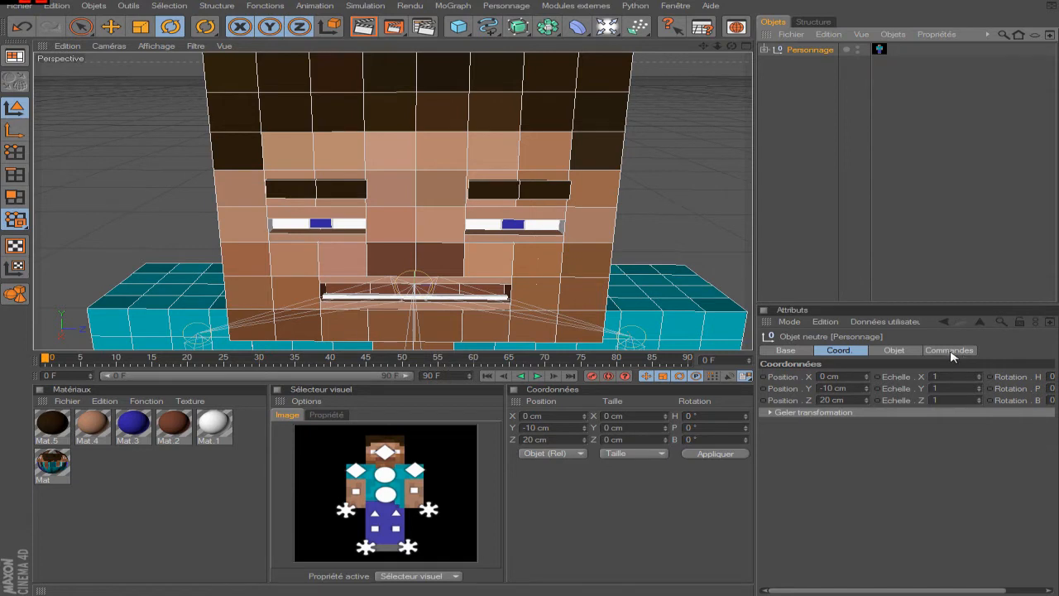
click(951, 351)
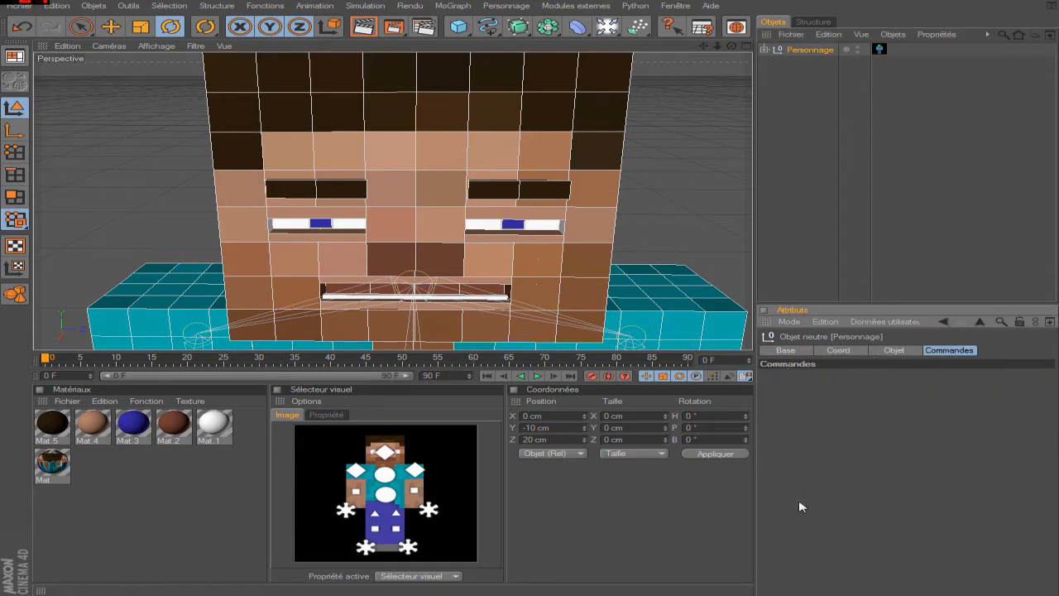
Step: Add a subgroup named Yeux inside the Commandes user data group and apply it
click(891, 323)
click(893, 347)
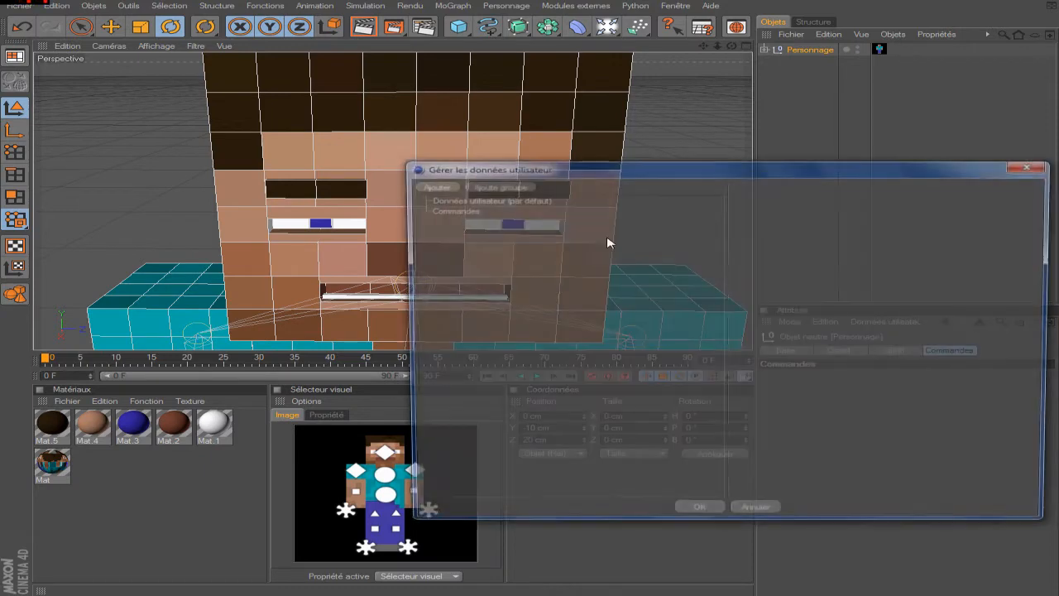
drag(495, 176, 444, 171)
click(397, 203)
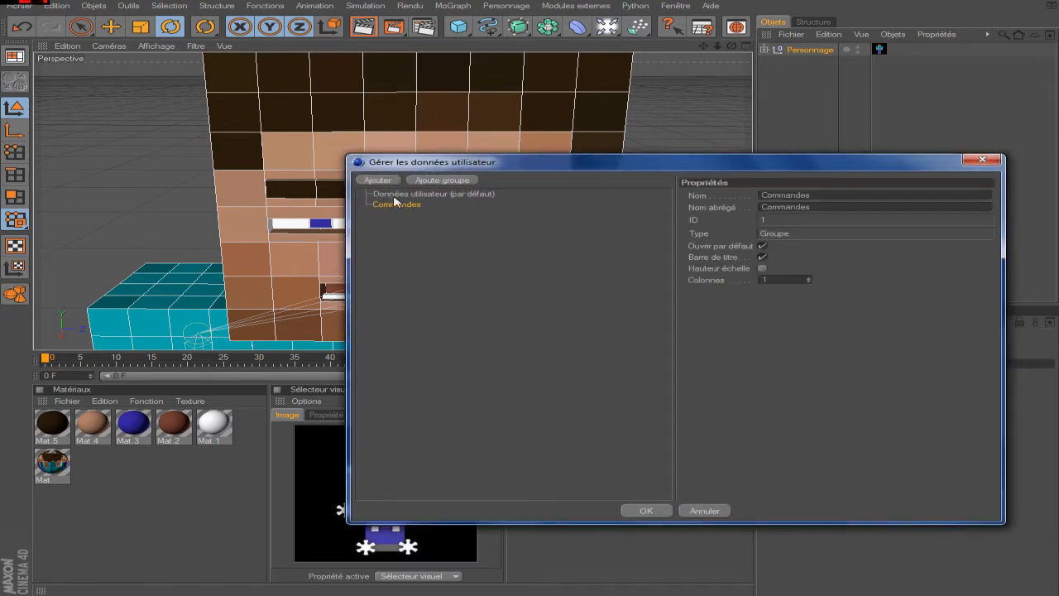
click(430, 181)
drag(654, 175, 470, 209)
double_click(604, 228)
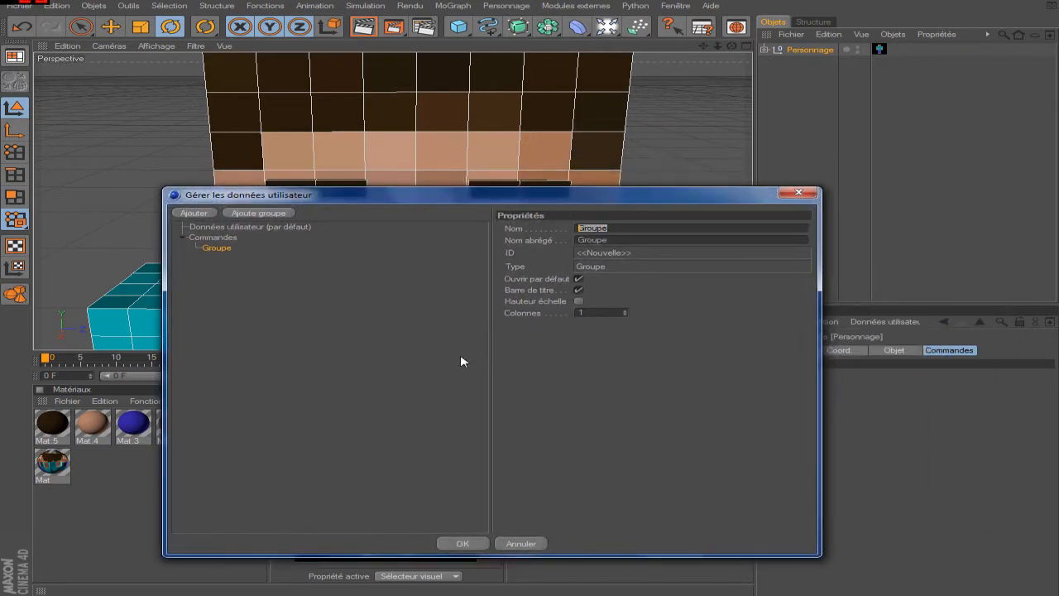
text(Yeux)
key(Return)
click(257, 264)
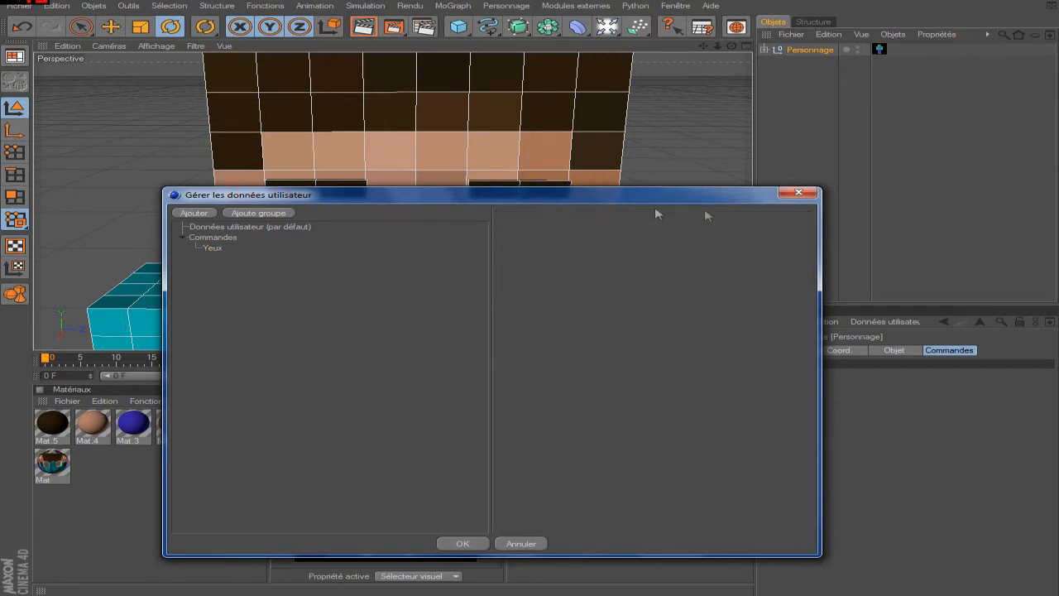
drag(685, 196, 622, 93)
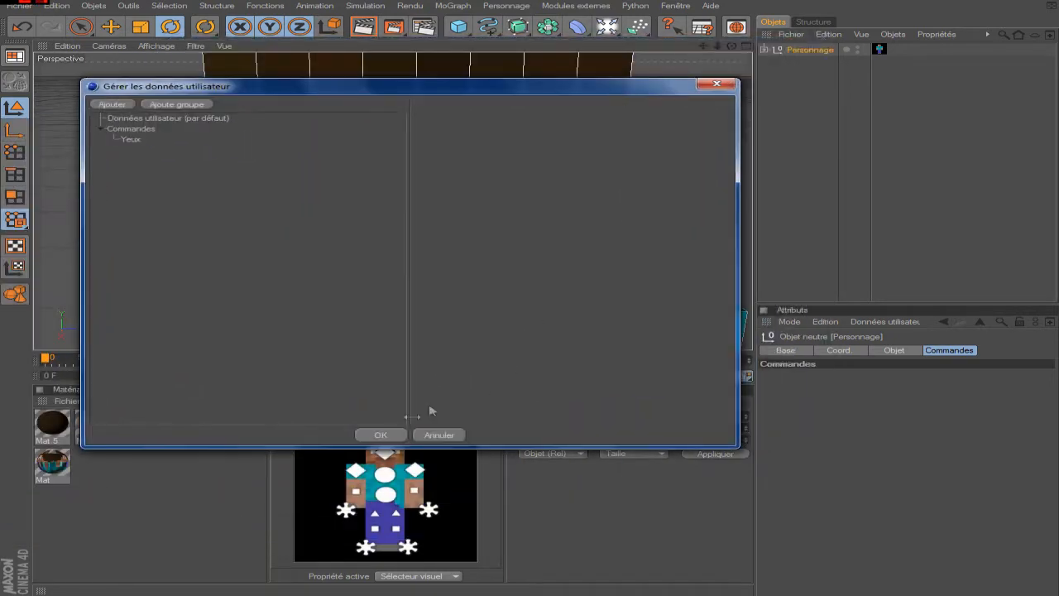
click(384, 433)
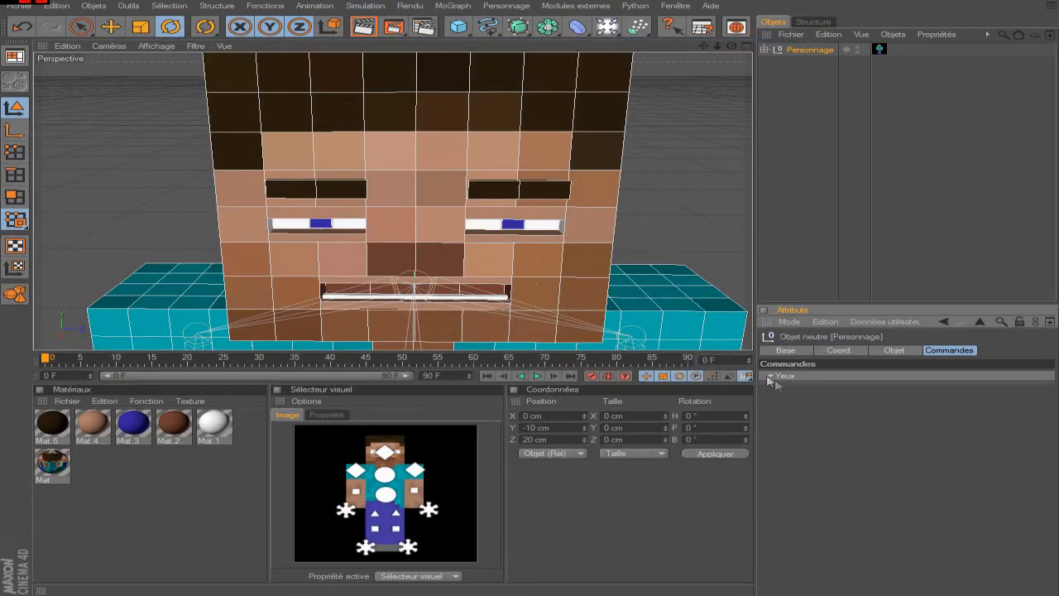
Step: Reopen the user data manager for Personnage
click(890, 322)
click(890, 347)
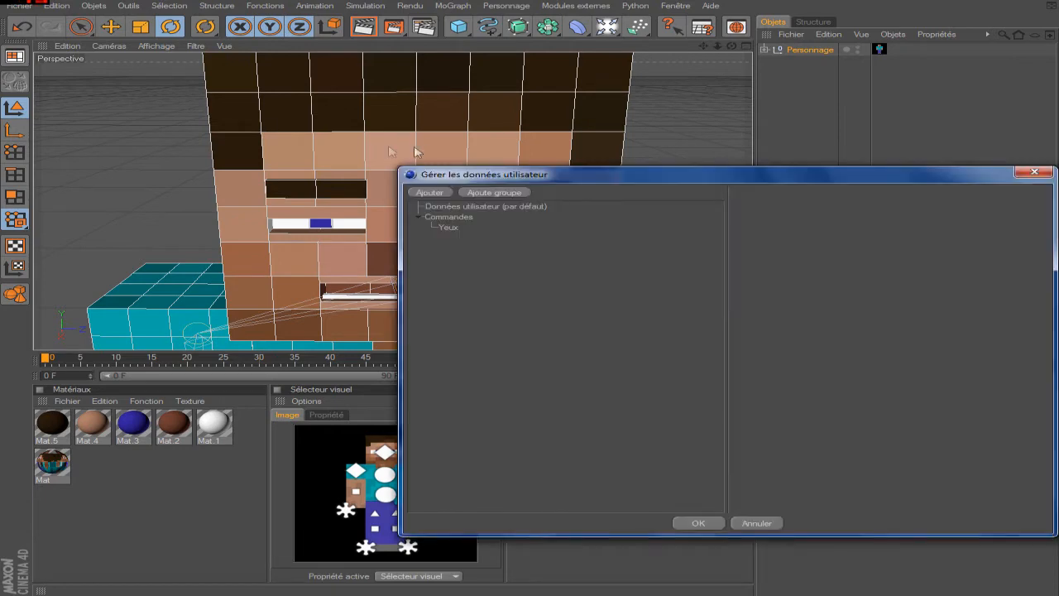
drag(558, 177, 398, 171)
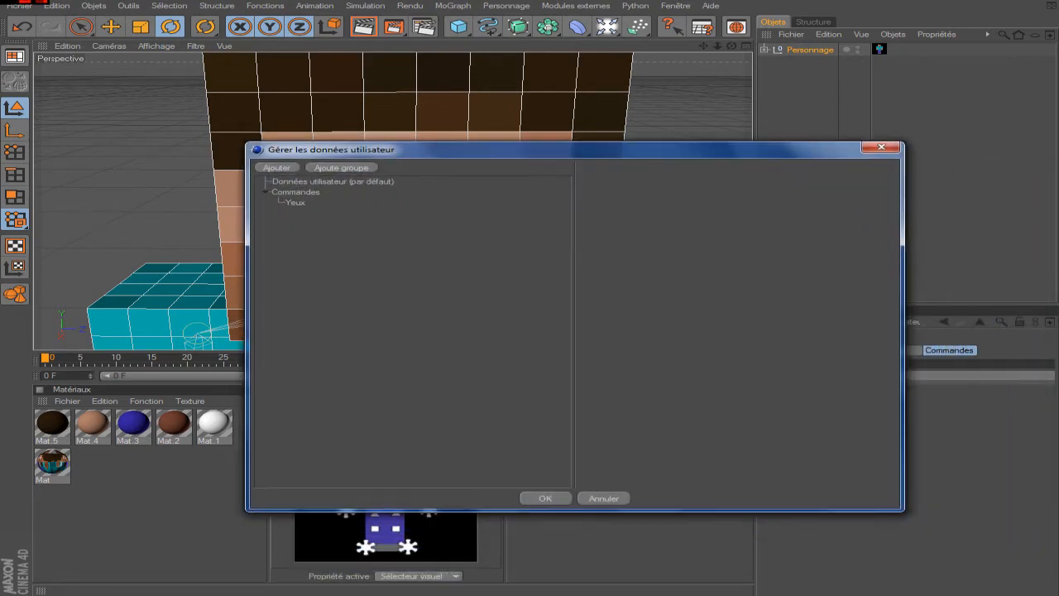
Step: Switch to Notepad and review the list of planned eye and eyebrow controls, moving the user data manager aside to reveal the face
key(alt+Tab)
drag(317, 276, 357, 324)
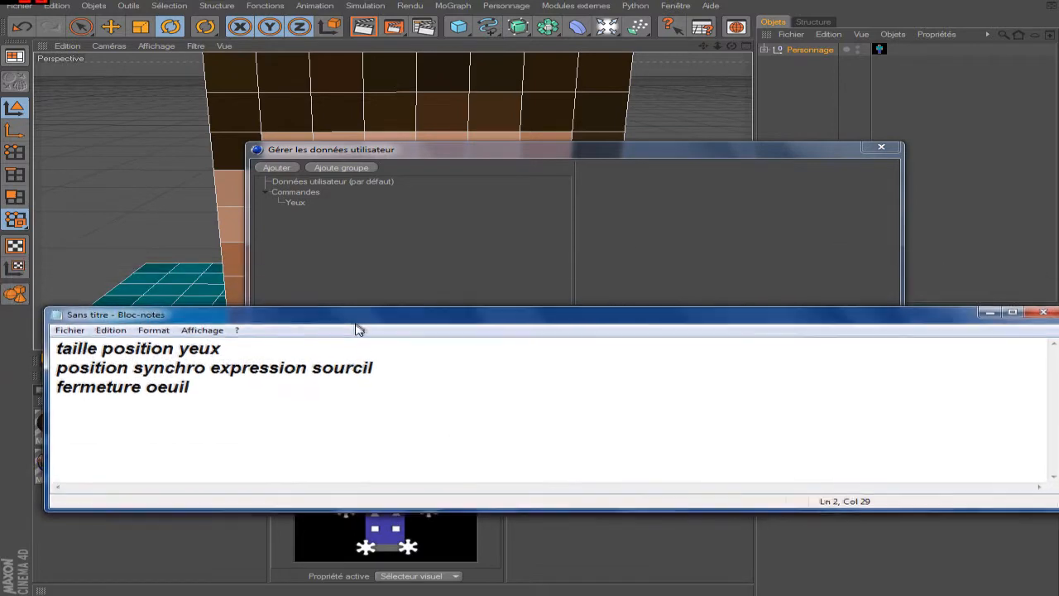
drag(443, 155, 710, 327)
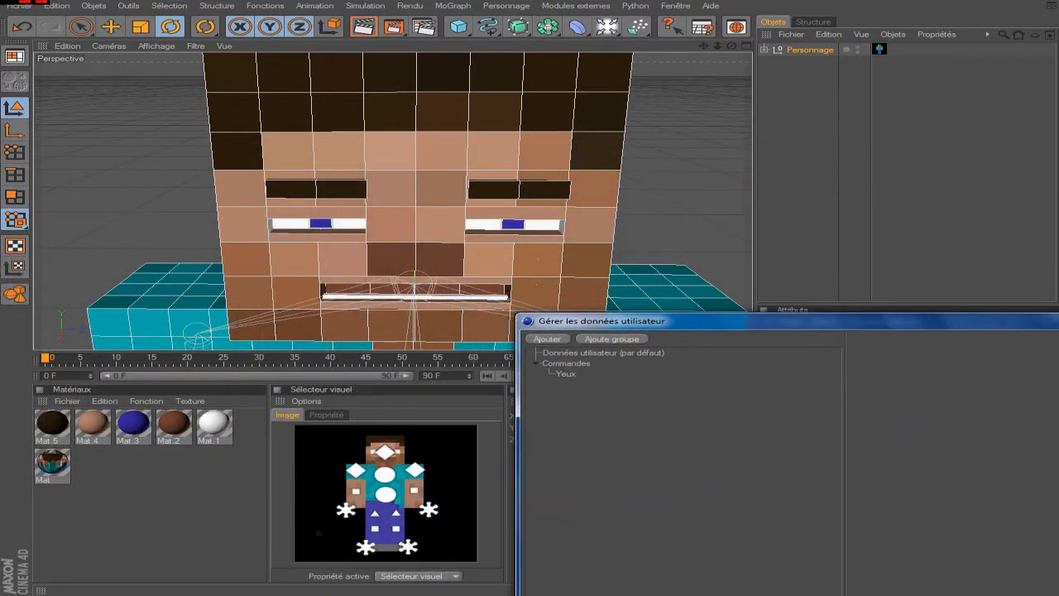
key(alt+Tab)
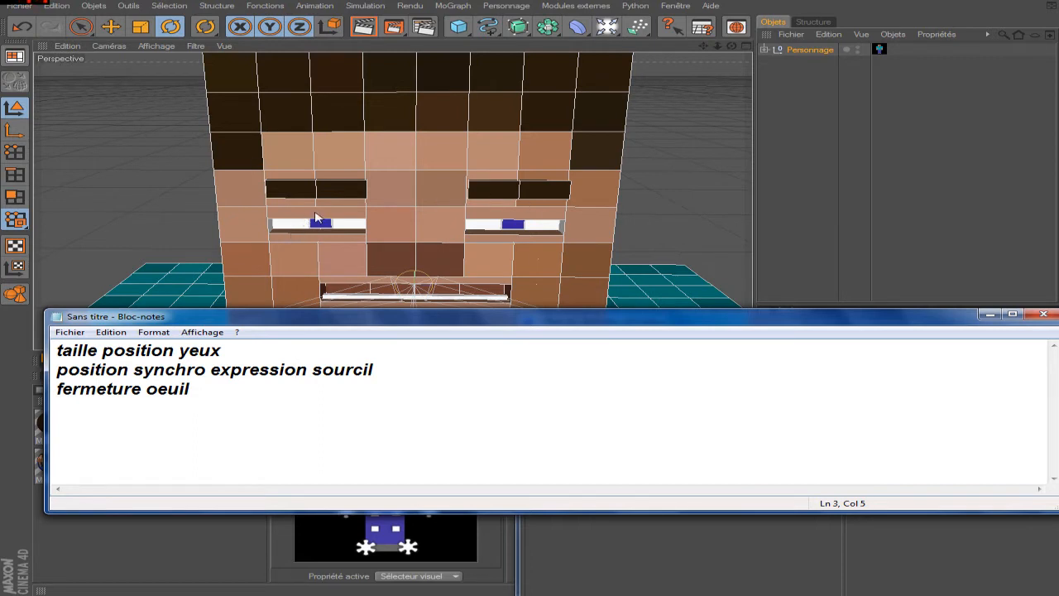
drag(644, 319, 667, 238)
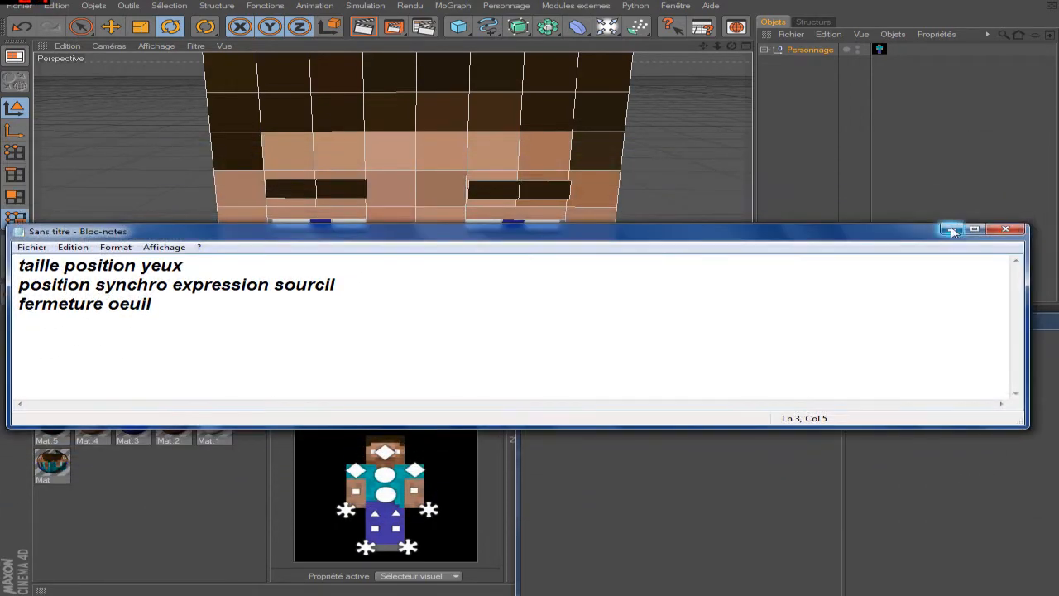
Step: Check the eyebrow line in the planned controls list with the face uncovered, and put the note away
drag(490, 238, 490, 337)
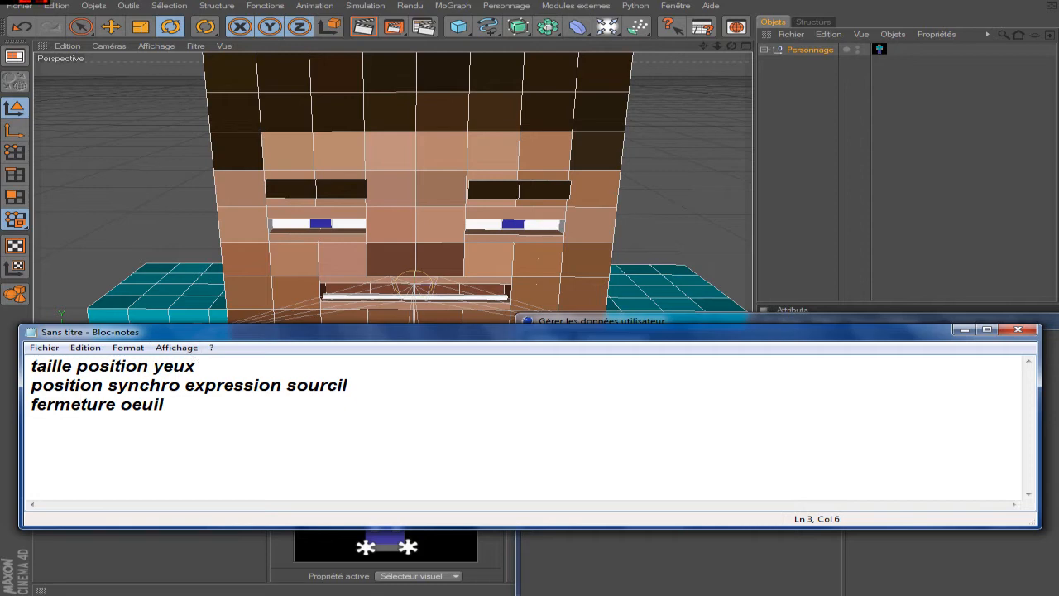
click(72, 385)
click(964, 330)
Step: Add six data entries inside the Yeux group in the user data manager
drag(832, 312, 468, 136)
click(202, 192)
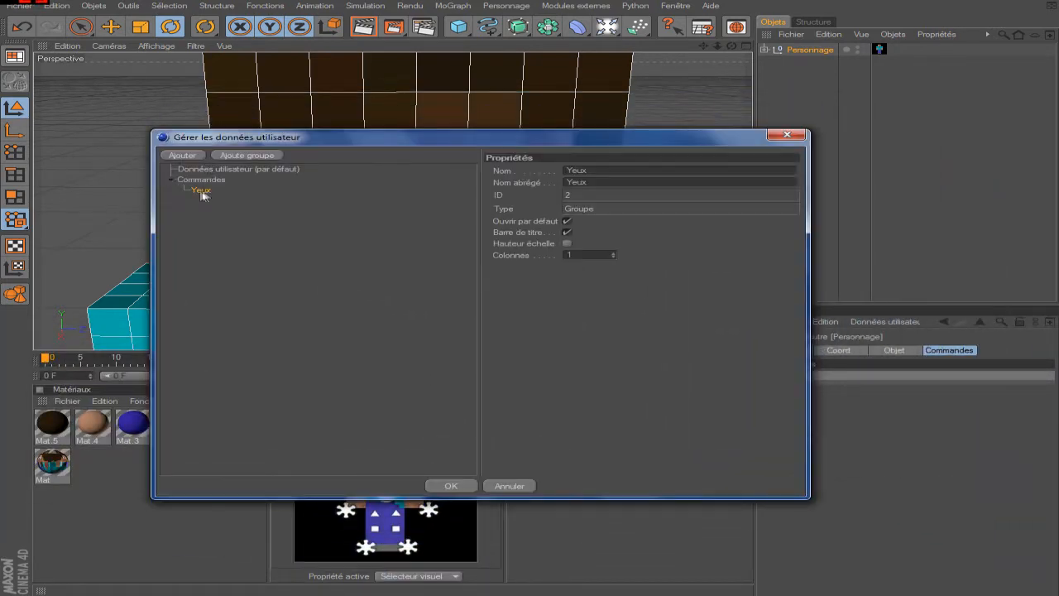
click(183, 156)
click(183, 156)
click(183, 156)
click(183, 156)
click(183, 156)
click(183, 155)
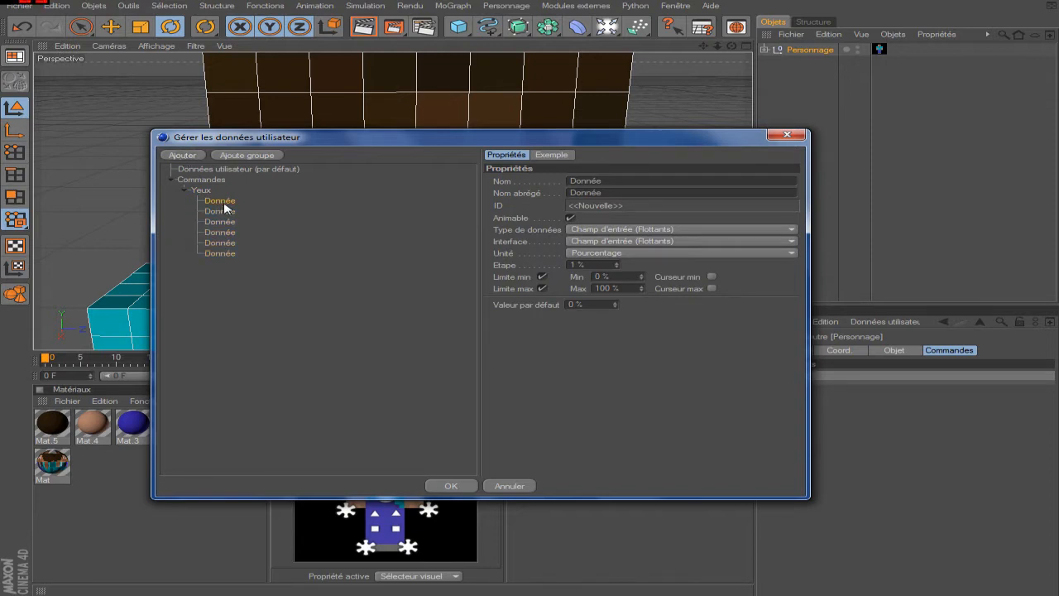
Step: Rename the first data entry in the Yeux group as Position pupille
double_click(586, 180)
drag(514, 144, 521, 210)
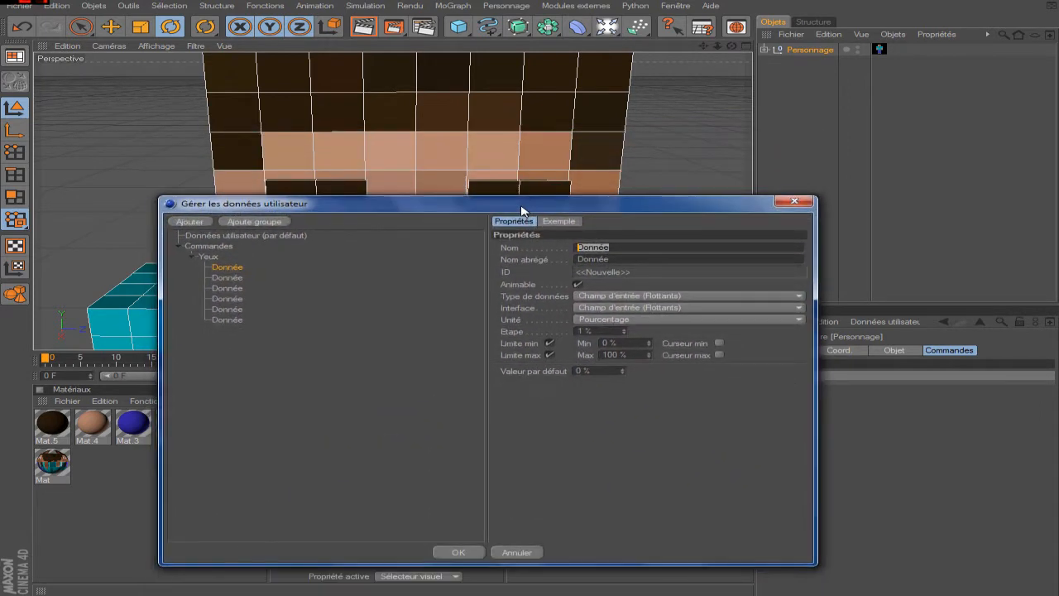
text(Position pupill)
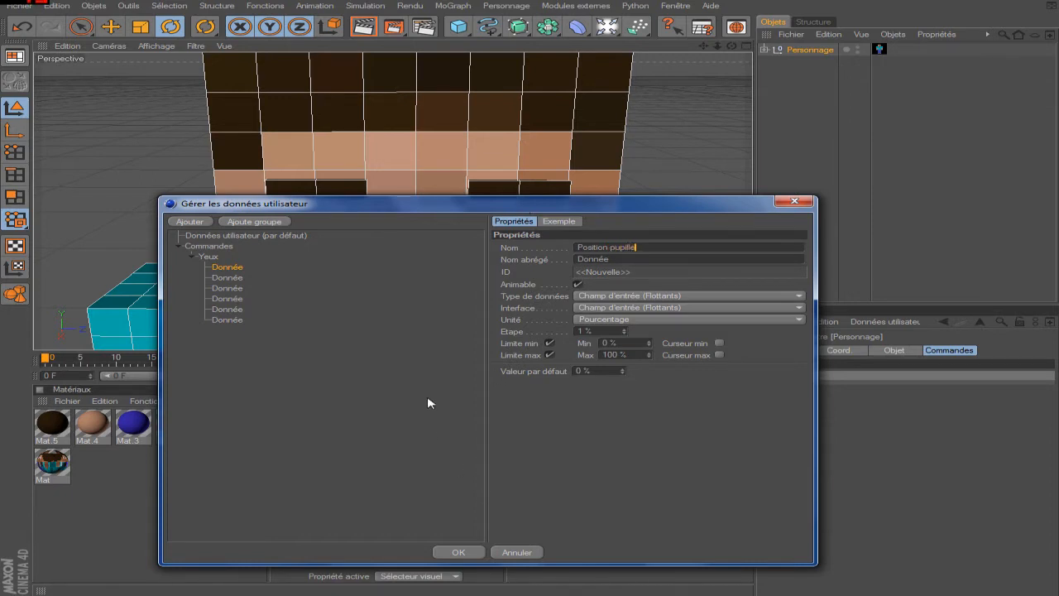
key(Return)
mouse_move(675, 205)
mouse_down()
mouse_move(649, 185)
mouse_move(676, 211)
mouse_up()
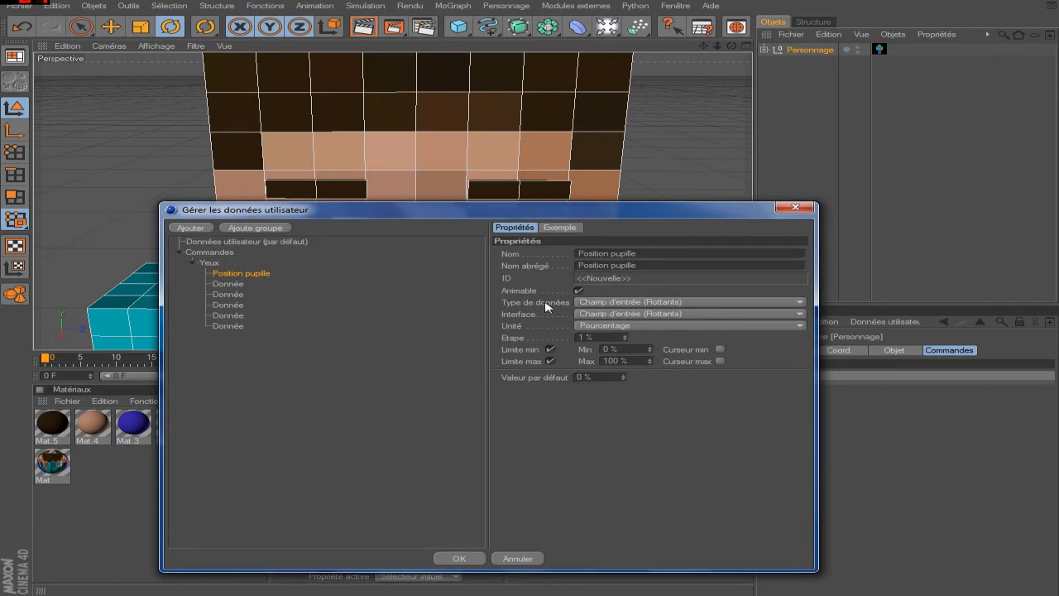
Step: Set Position pupille to data type Vecteur with the Champ vectoriel 2D interface, and apply the user data
drag(579, 211, 555, 214)
click(604, 299)
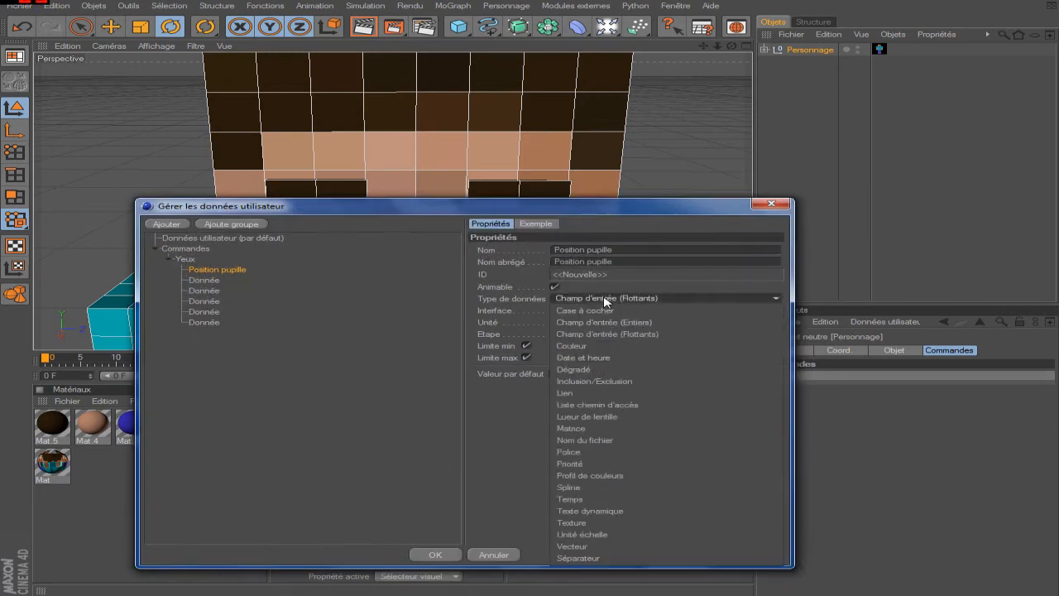
click(611, 547)
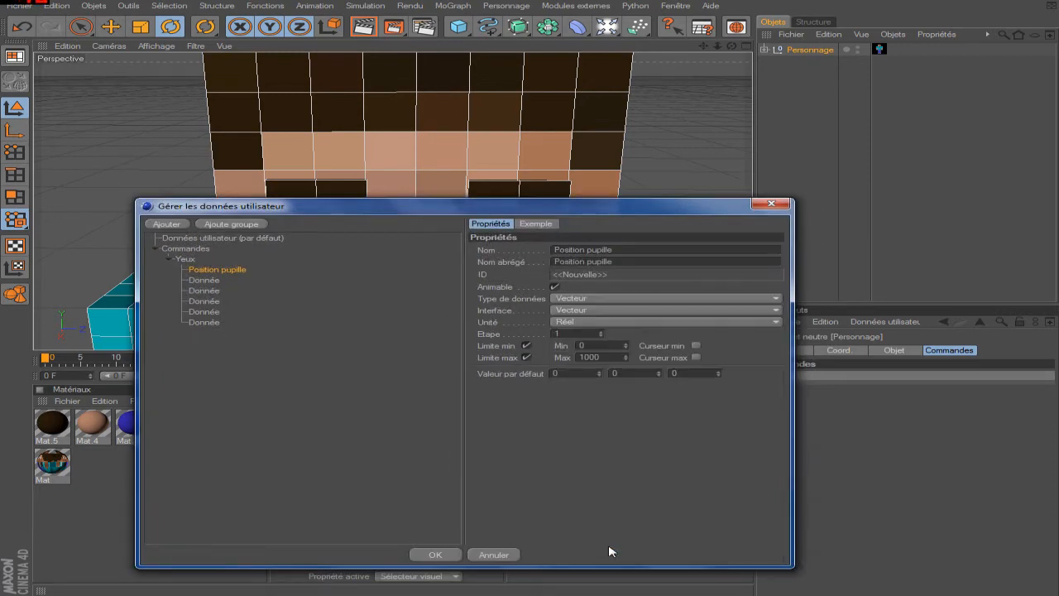
click(604, 301)
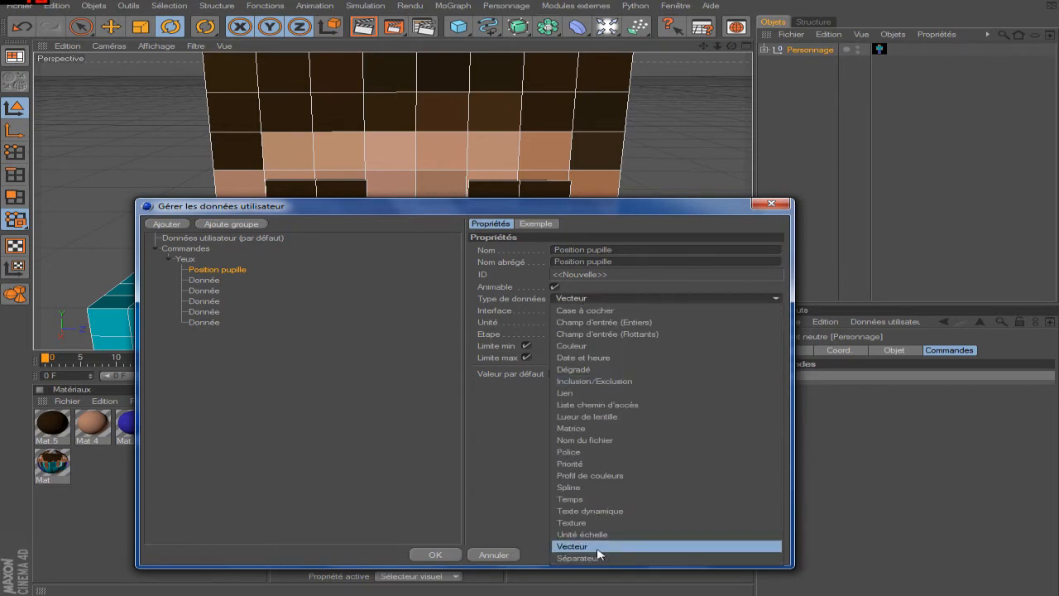
click(617, 546)
click(595, 311)
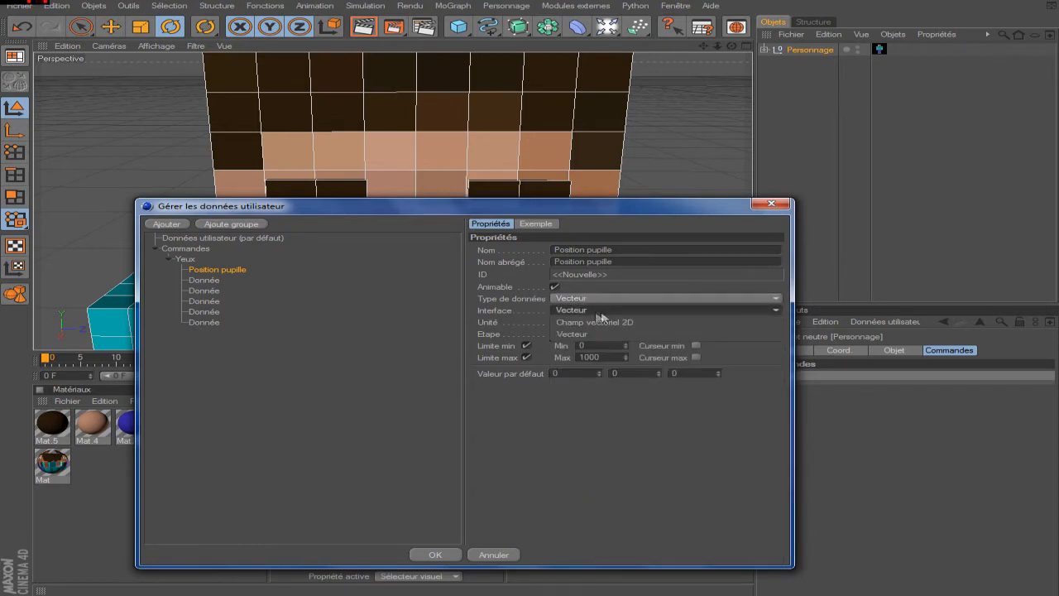
click(619, 322)
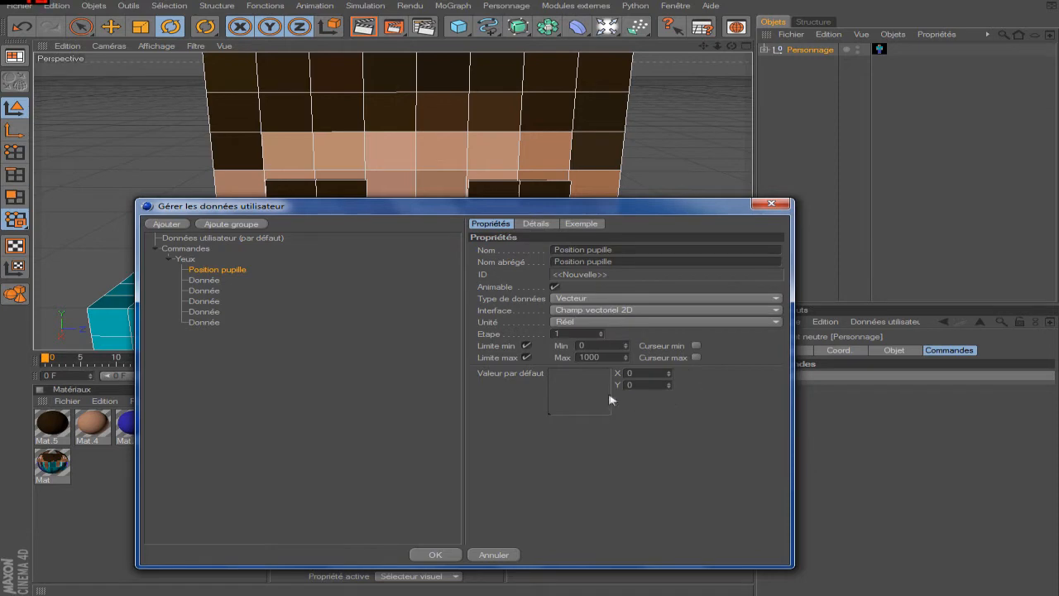
click(436, 555)
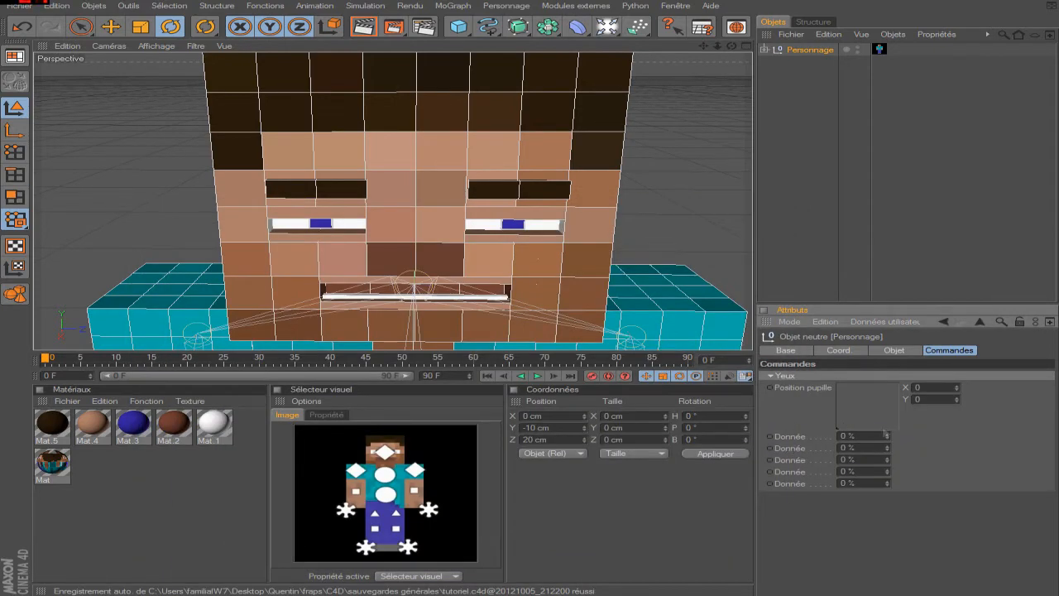
Step: Try out the Position pupille 2D field by moving its point around and returning it to X 0, Y 0
click(867, 407)
mouse_move(881, 412)
mouse_down()
mouse_move(874, 402)
mouse_move(868, 411)
mouse_move(863, 392)
mouse_move(878, 419)
mouse_move(891, 395)
mouse_move(884, 384)
mouse_move(893, 404)
mouse_move(869, 405)
mouse_move(875, 399)
mouse_move(861, 414)
mouse_up()
click(865, 400)
drag(867, 400, 913, 381)
drag(894, 384, 808, 438)
Step: Reopen the user data manager for Personnage and delete the five unnamed Donnée entries from the Yeux group
click(885, 322)
click(893, 346)
click(467, 246)
drag(794, 180, 541, 187)
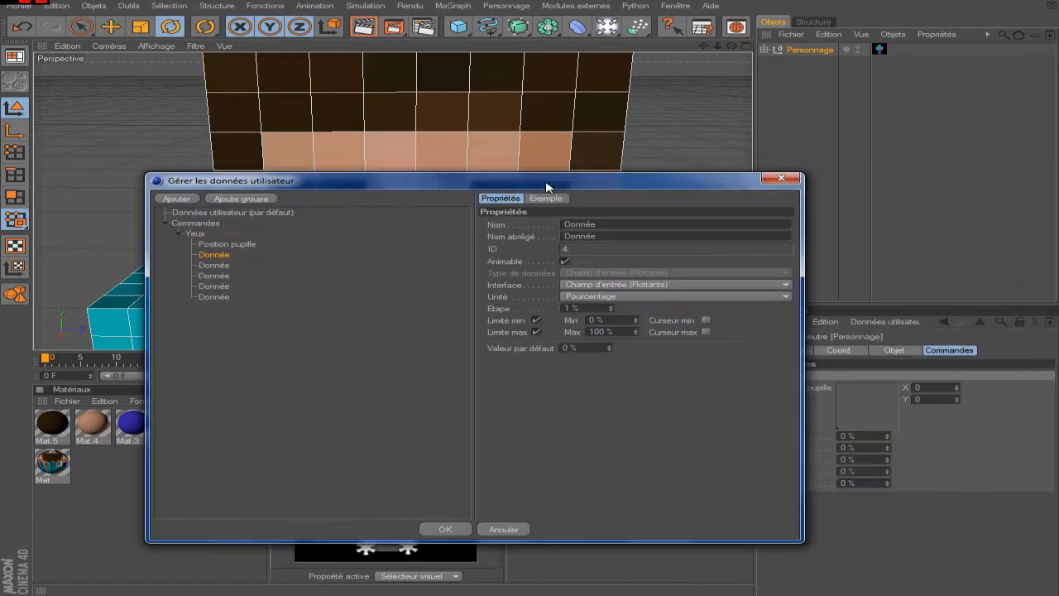
click(220, 245)
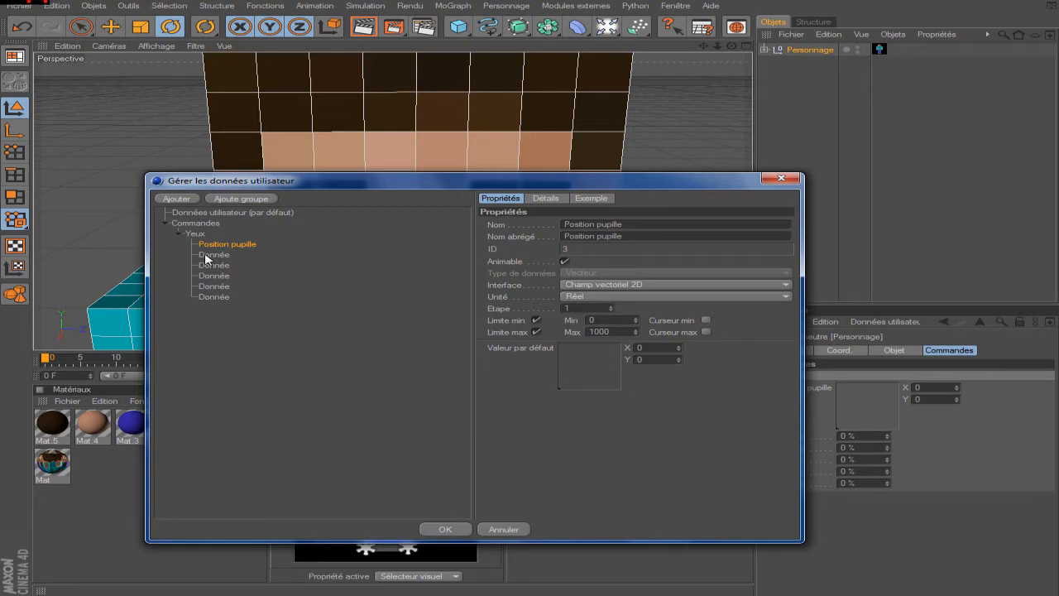
click(207, 257)
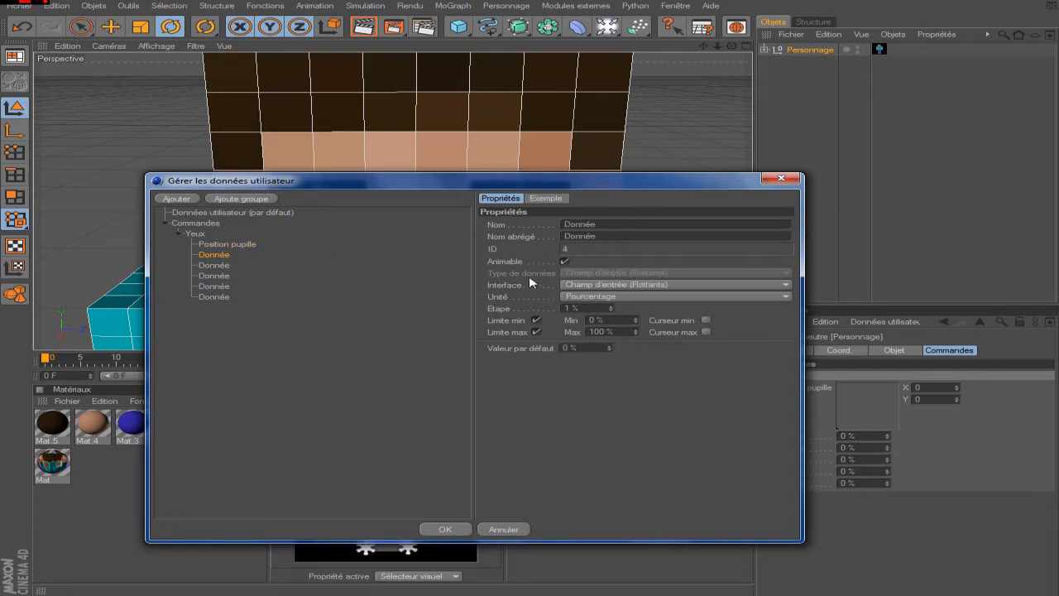
click(530, 276)
drag(228, 324, 212, 251)
key(Delete)
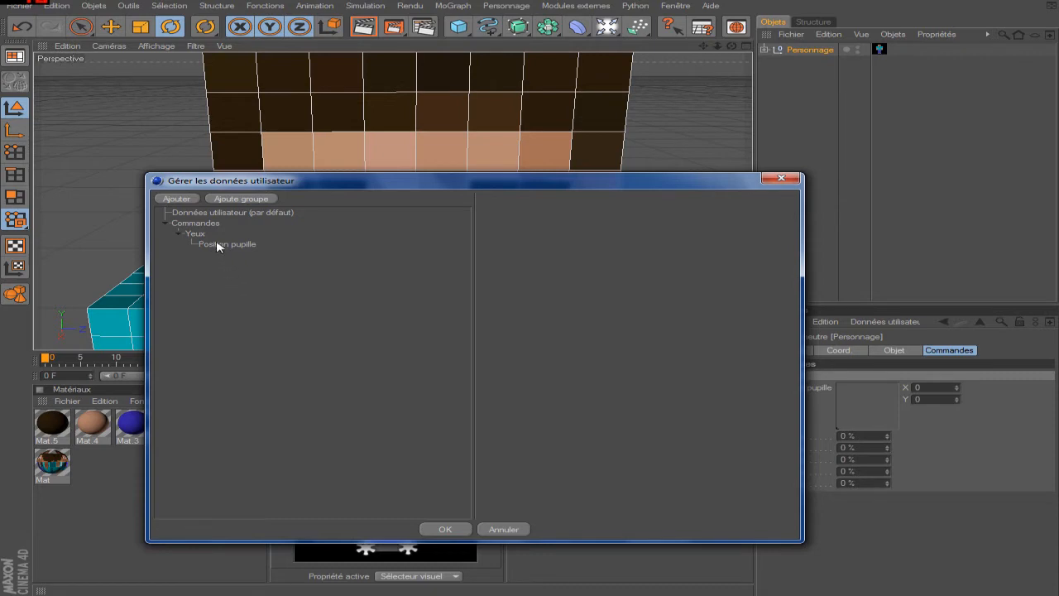
Step: Add a data entry to the Yeux group and, after checking the planned controls list, name it Taille des pupilles
click(205, 234)
click(188, 201)
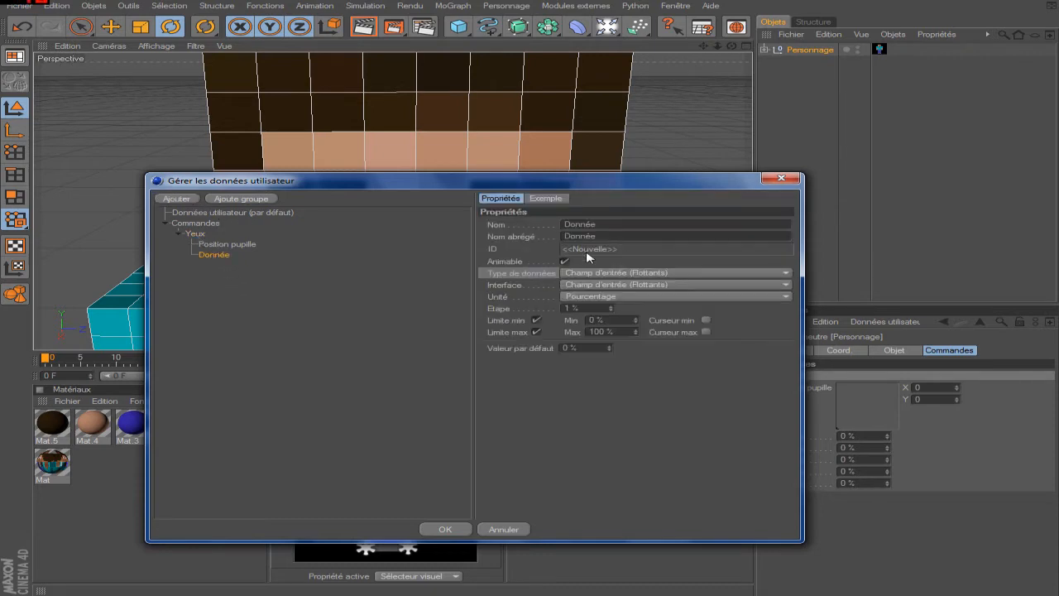
drag(584, 179, 573, 255)
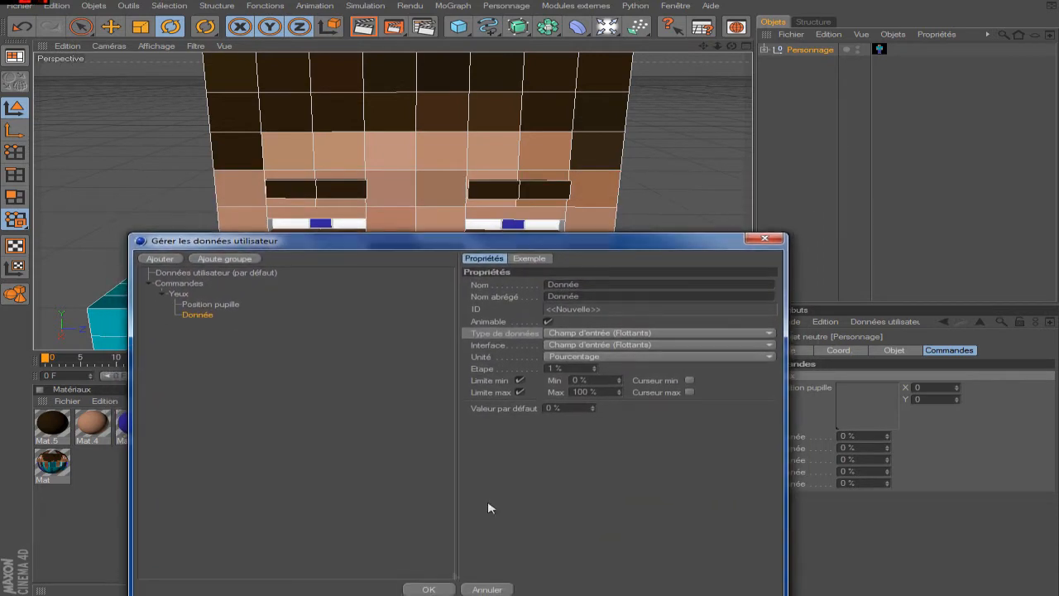
key(alt+Tab)
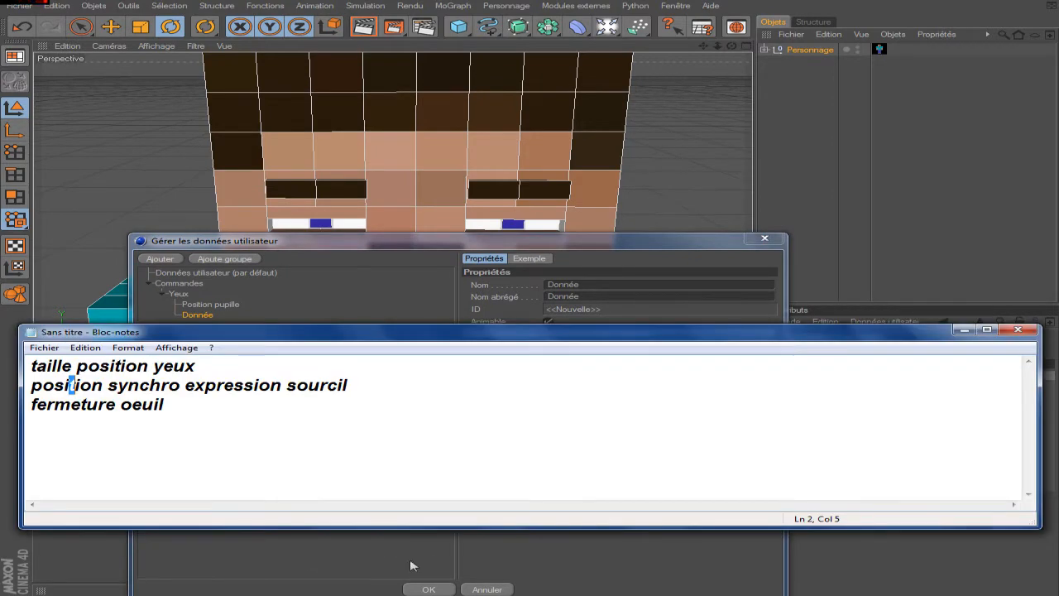
click(964, 329)
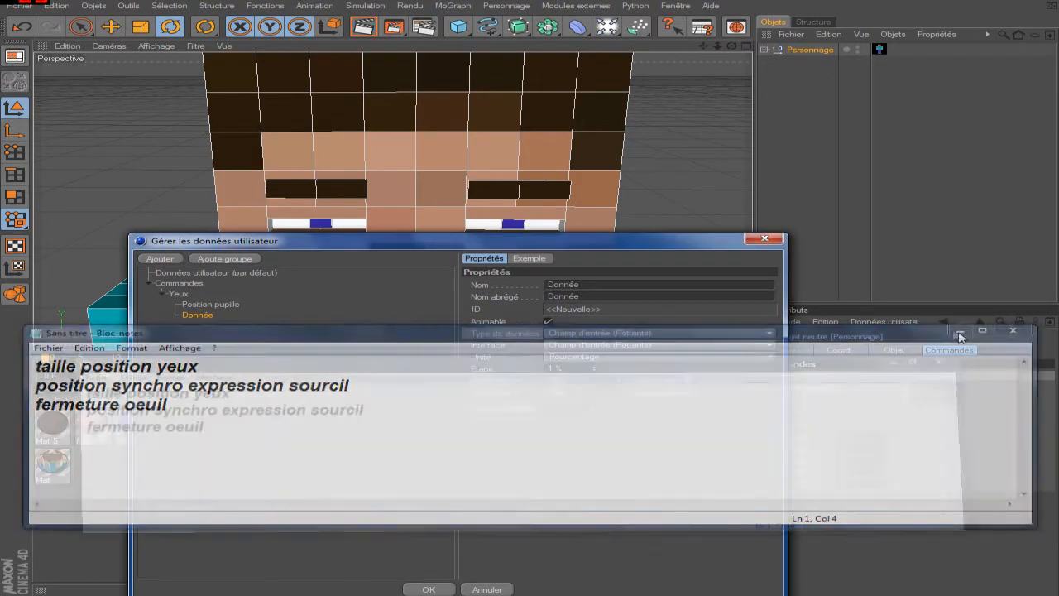
drag(586, 284, 426, 298)
text(Taille des pupilles)
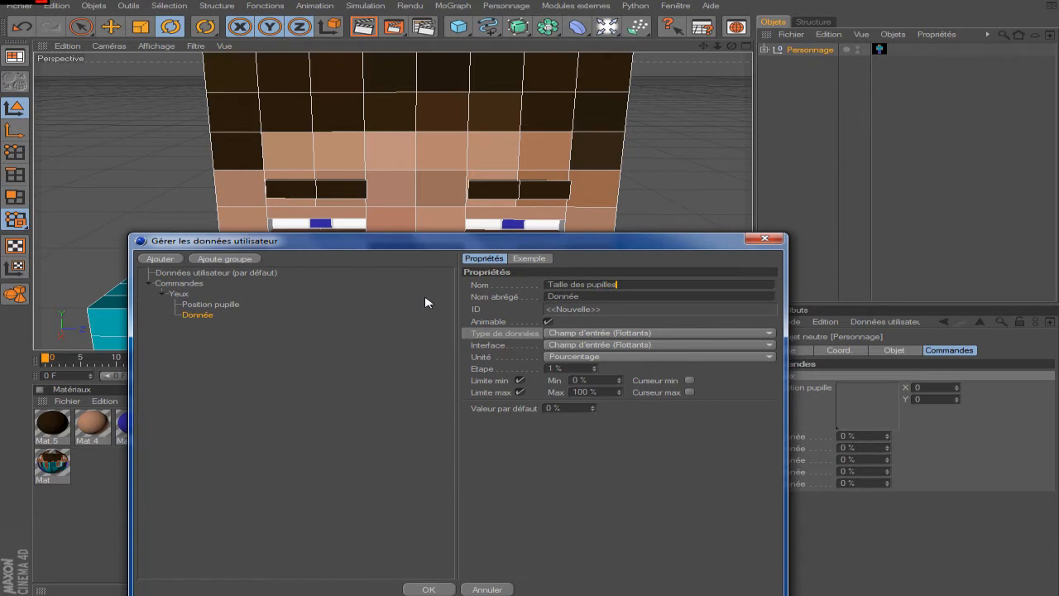
key(Return)
Step: Set the Taille des pupilles interface to Curseur et champ d'entrée (Flottants), and test its default value slider, leaving it at 0 %
click(217, 315)
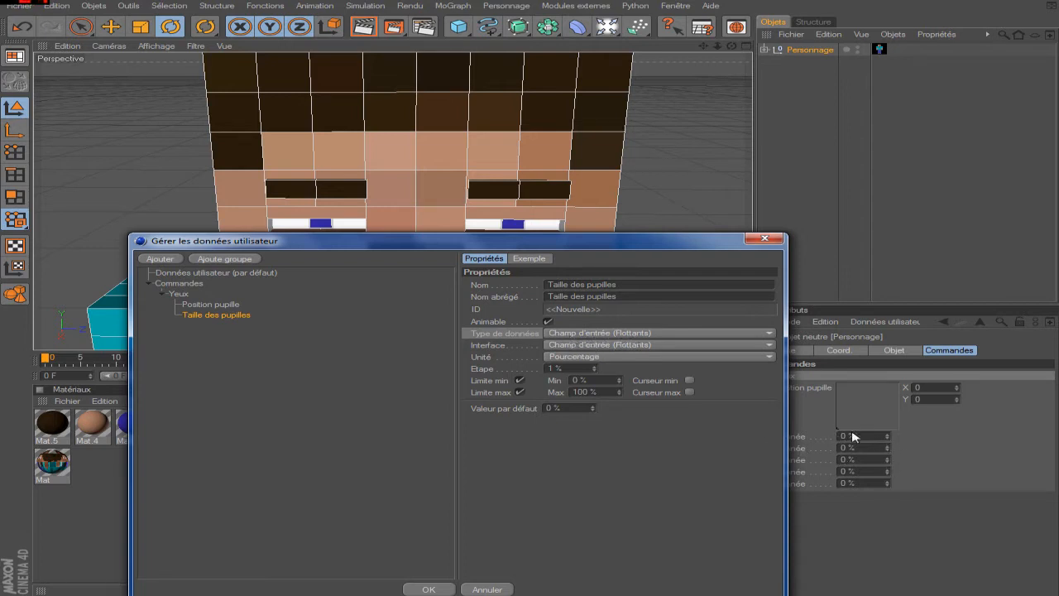
click(626, 344)
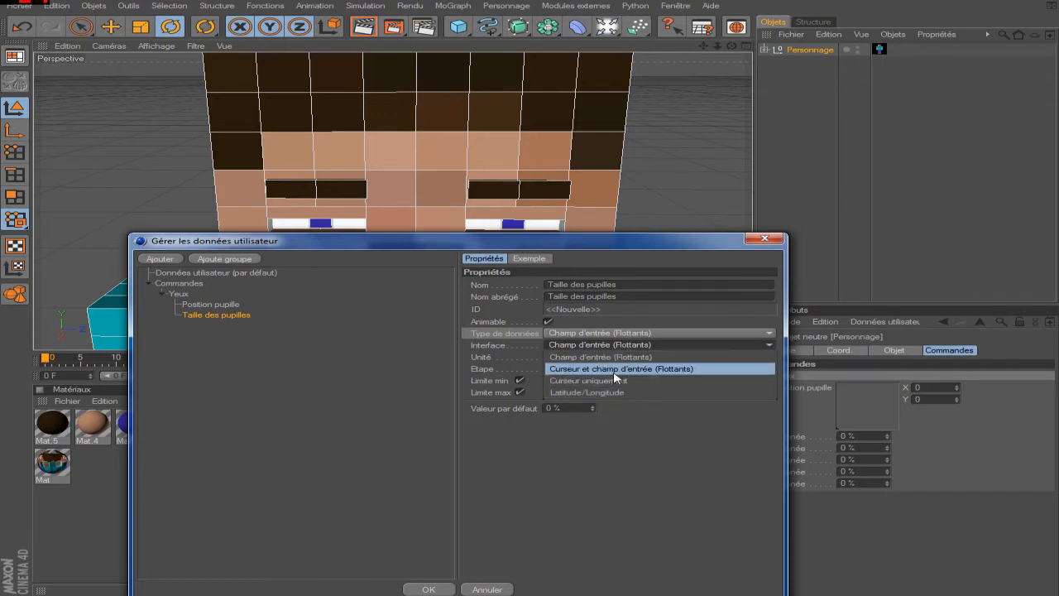
click(641, 373)
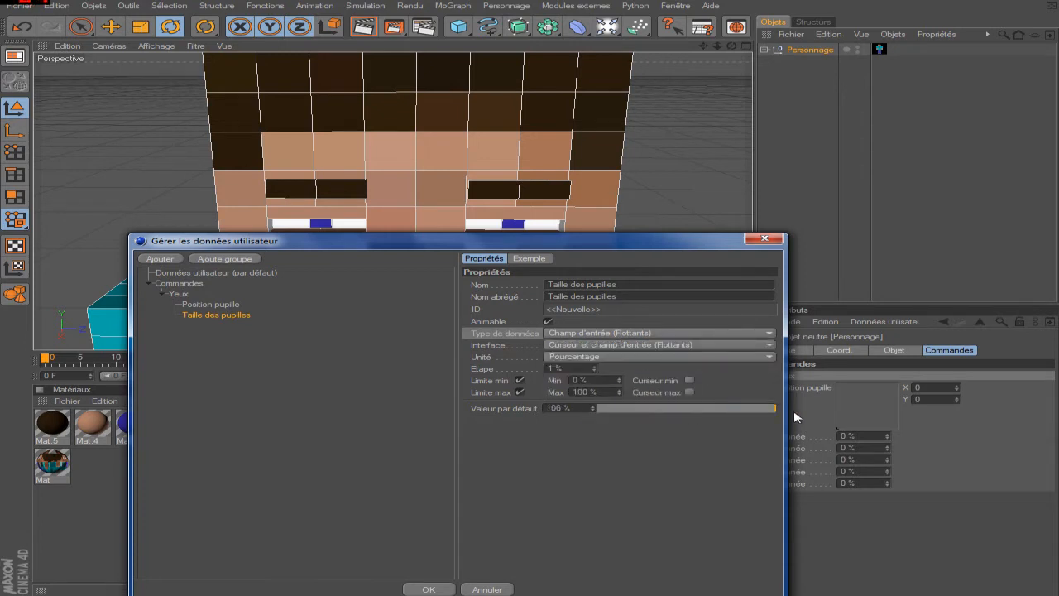
mouse_move(597, 420)
mouse_down()
mouse_move(765, 418)
mouse_move(580, 420)
mouse_up()
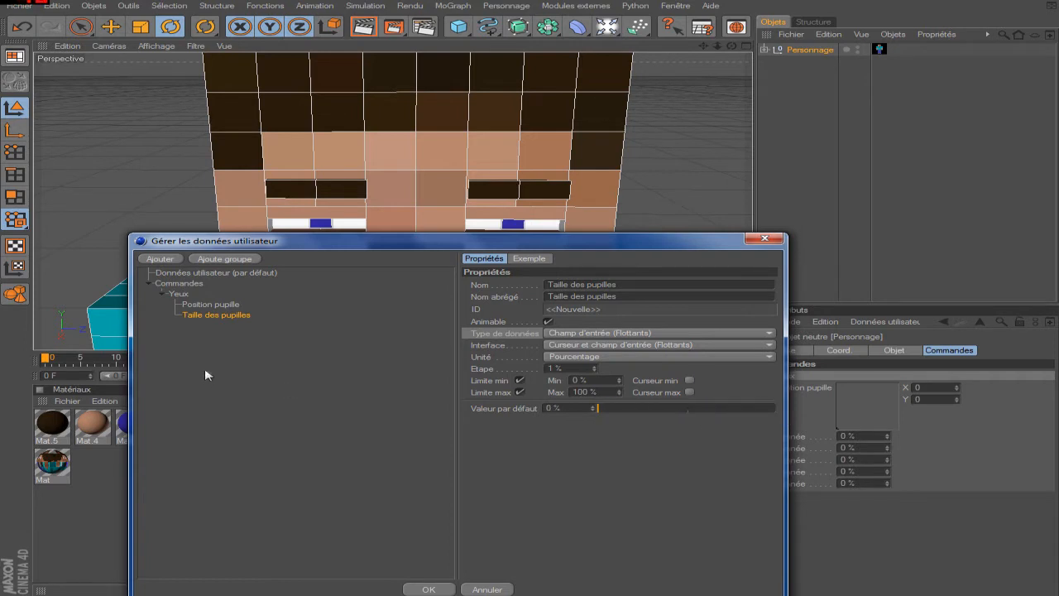
Step: Add another data entry to the Yeux group and, after consulting the planned controls list, name it Position sourcil
click(185, 306)
click(176, 295)
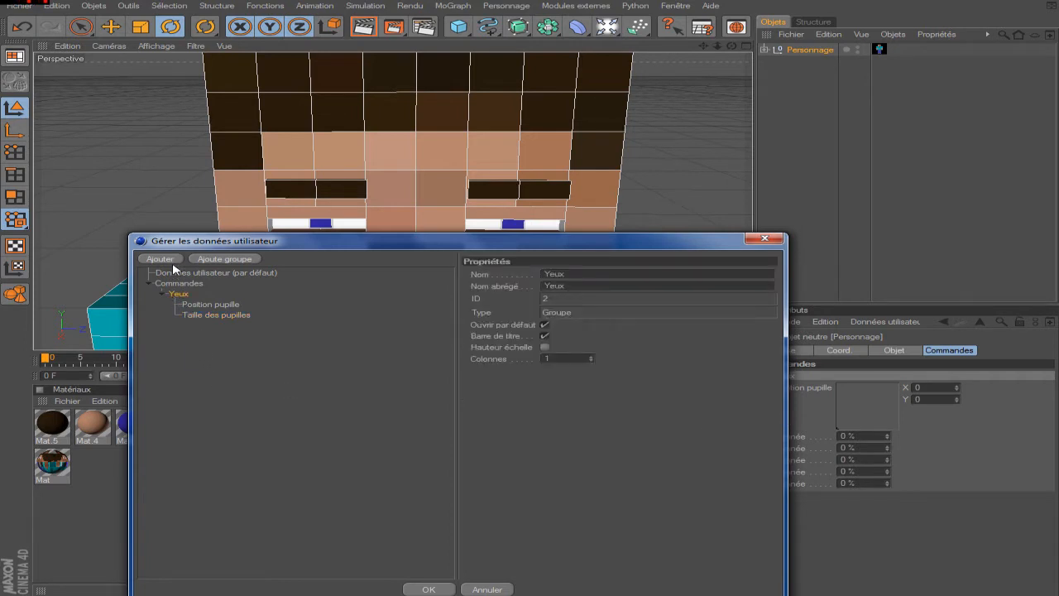
click(162, 259)
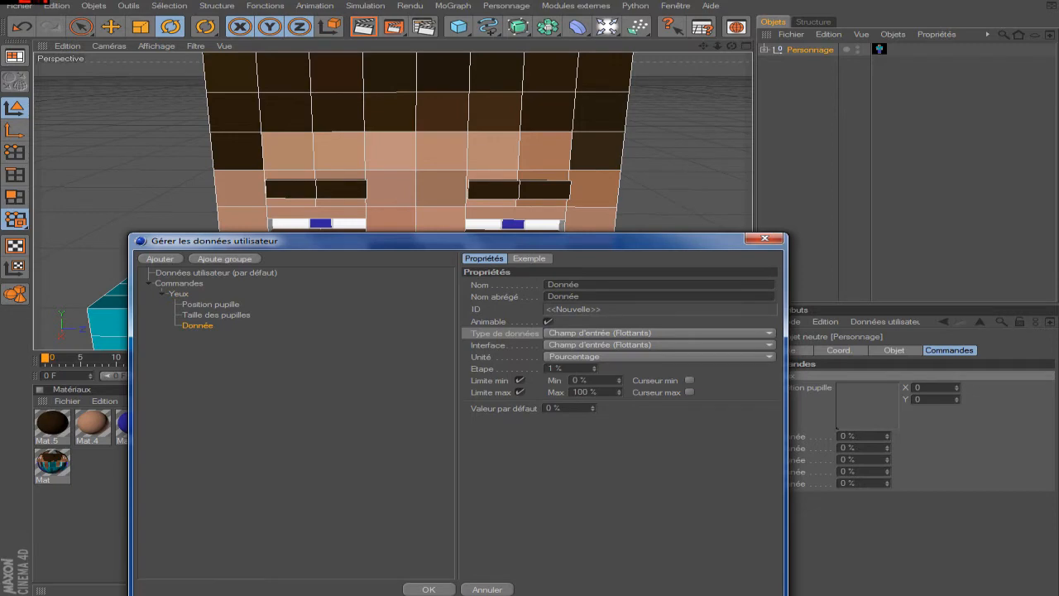
key(alt+Tab)
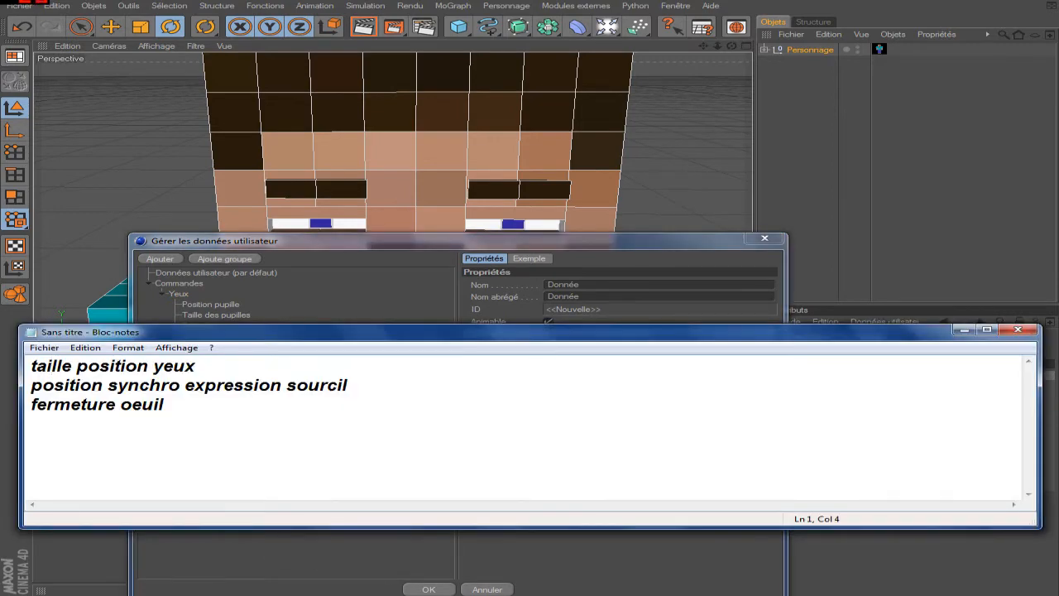
click(964, 329)
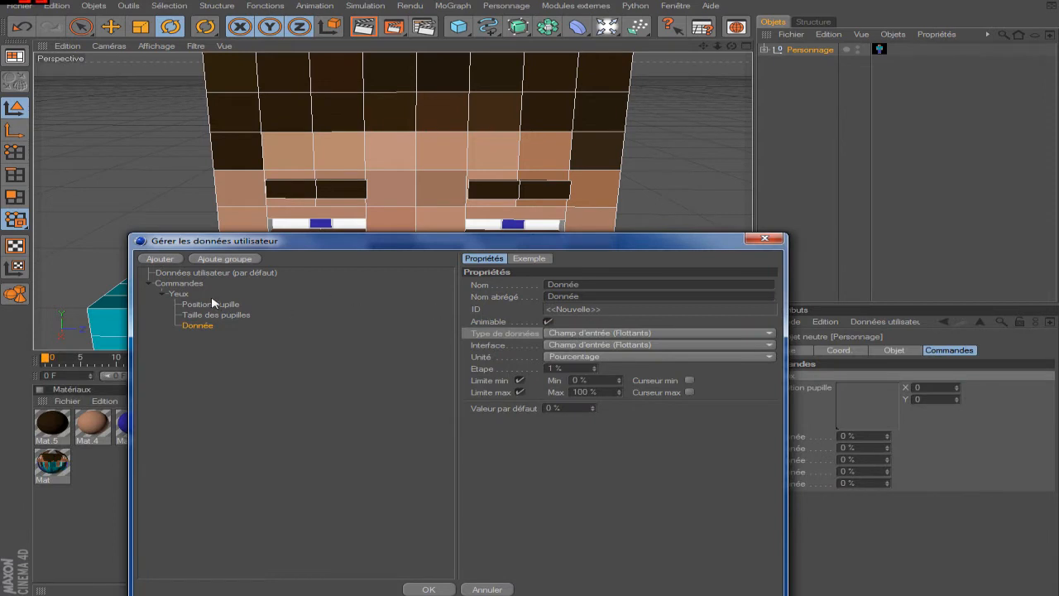
click(551, 296)
click(552, 284)
text(P)
Step: Set Position sourcil to data type Vecteur with the Champ vectoriel 2D interface
click(596, 333)
click(621, 312)
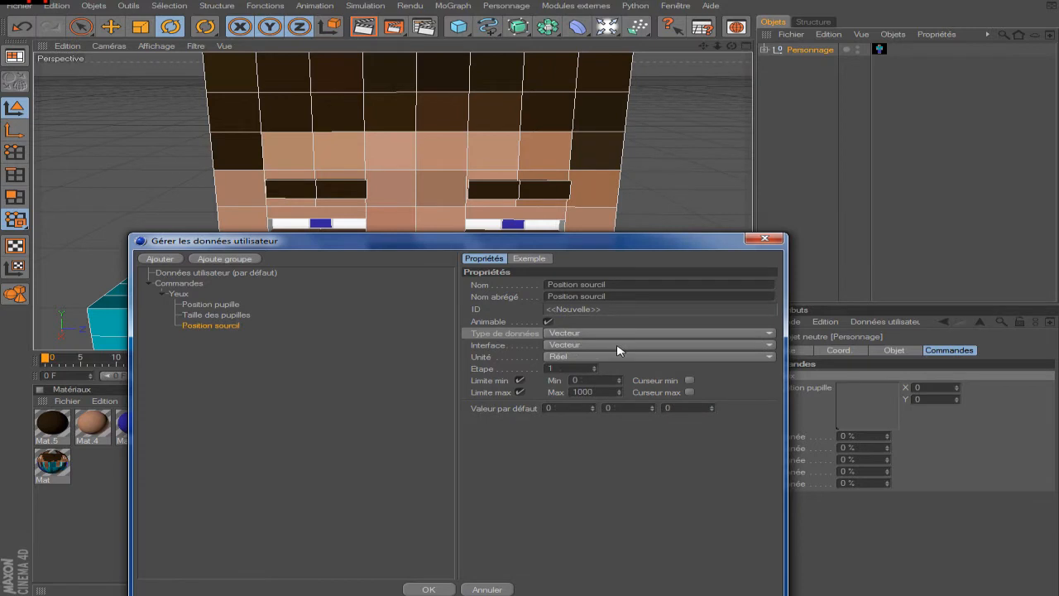
click(619, 346)
click(616, 356)
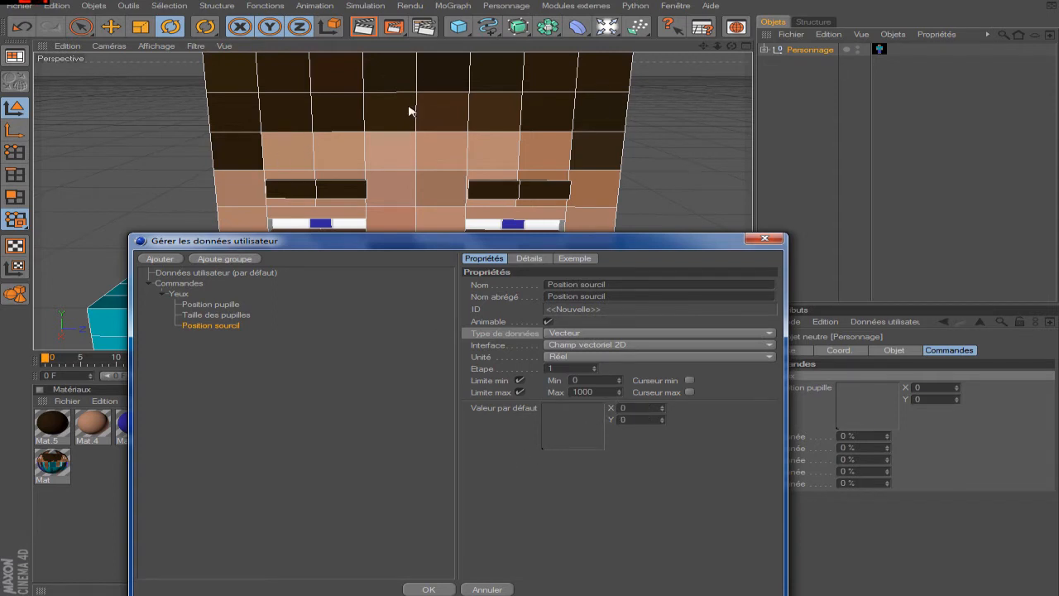
Step: Add a data entry to the Yeux group and, after checking the planned controls list, name it Synchro sourcil
click(169, 259)
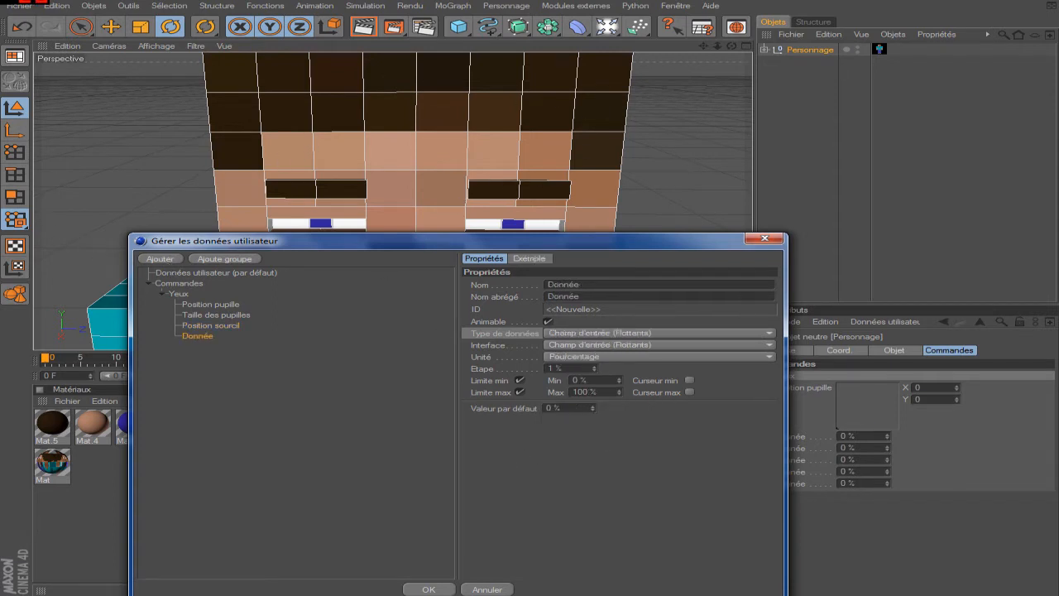
key(alt+Tab)
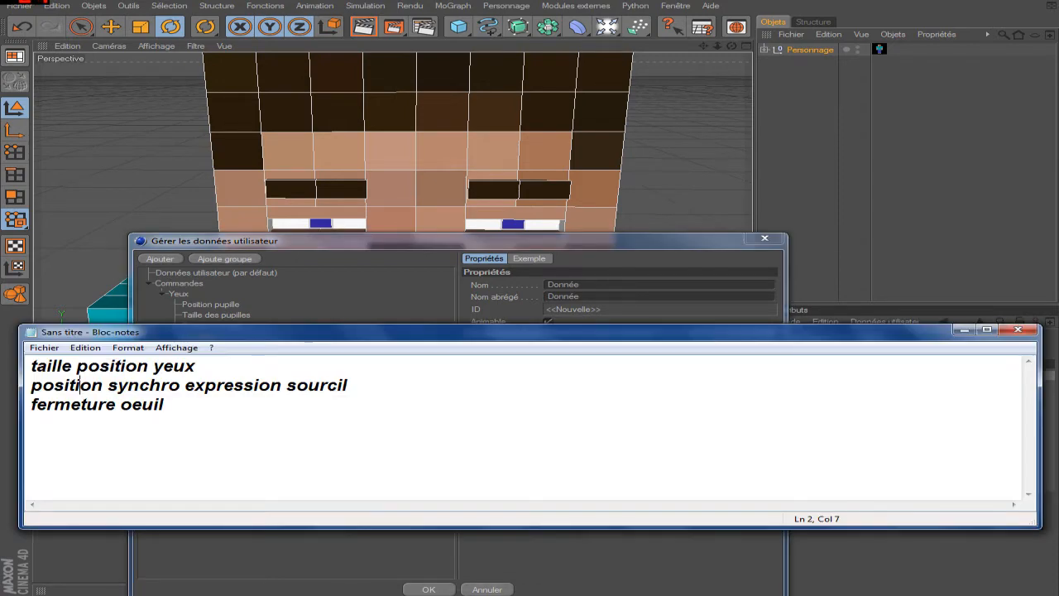
key(alt+Tab)
double_click(614, 284)
text(Syncrho sourcil)
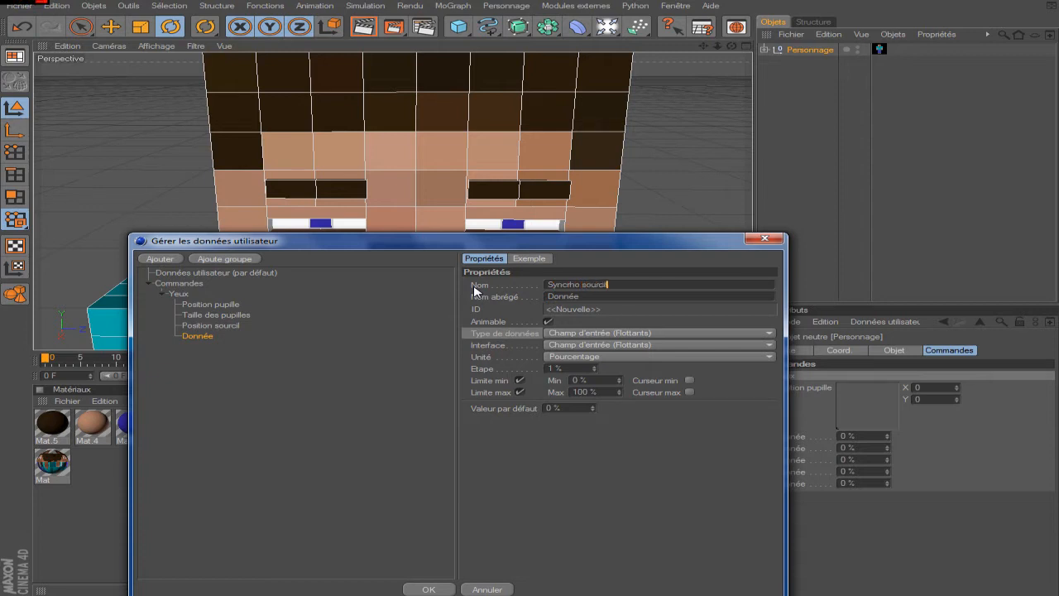
key(Return)
key(Delete)
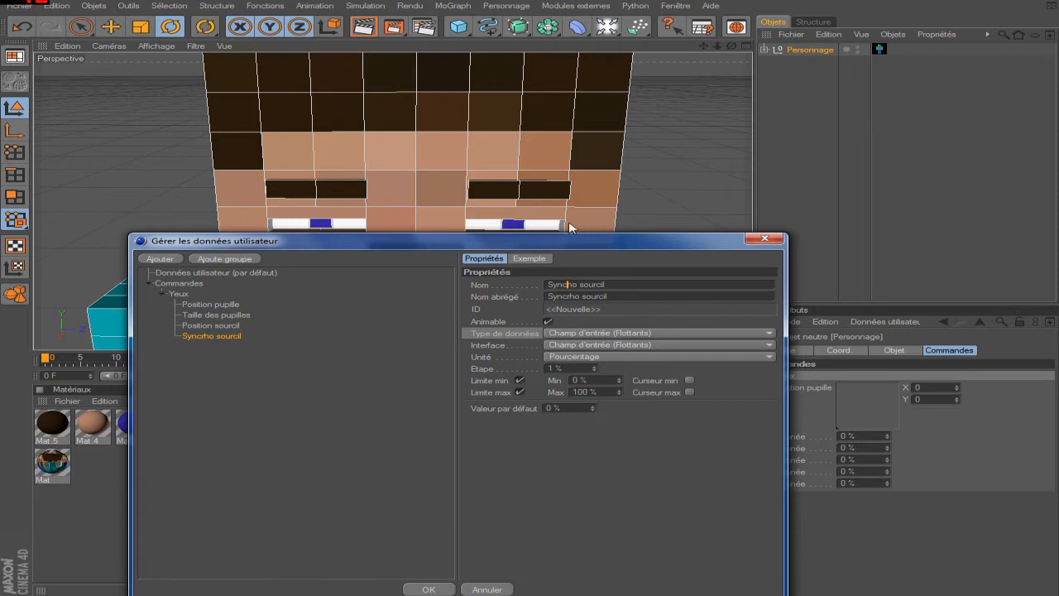
text(r)
click(339, 362)
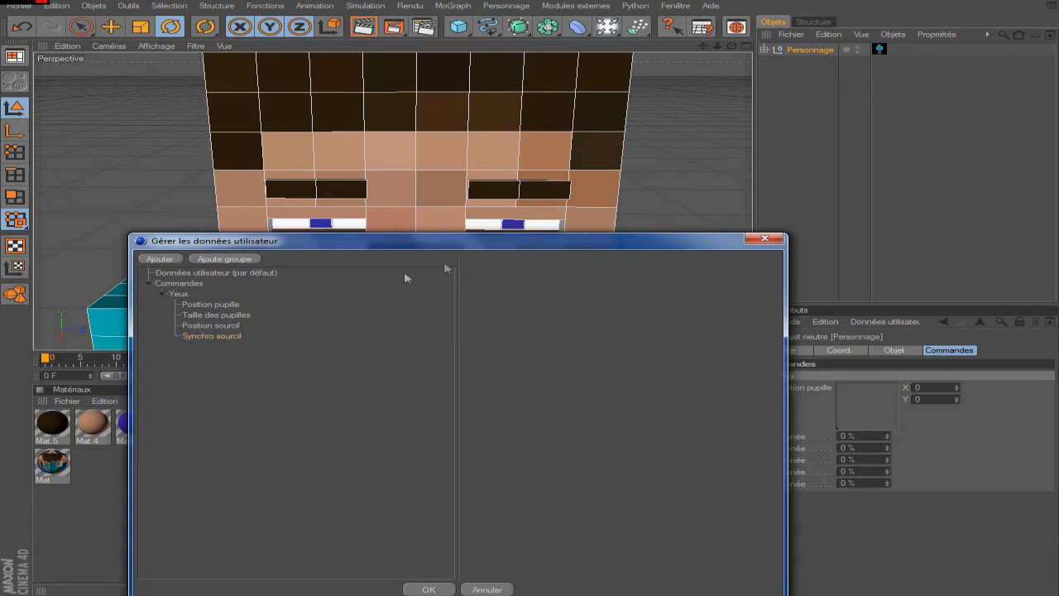
Step: Set the Synchro sourcil interface to Curseur et champ d'entrée (Flottants)
click(217, 336)
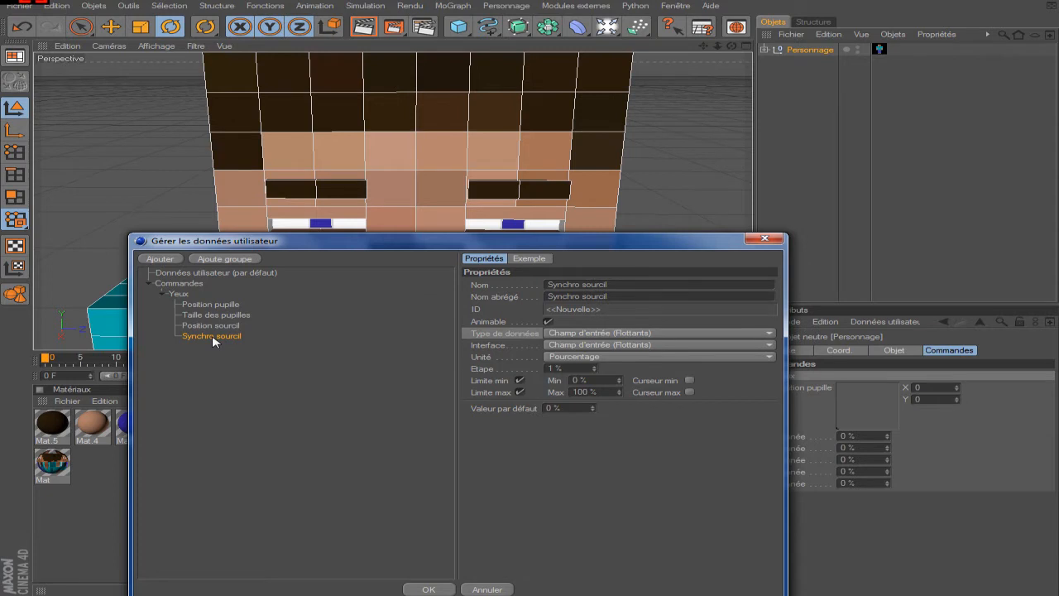
click(616, 345)
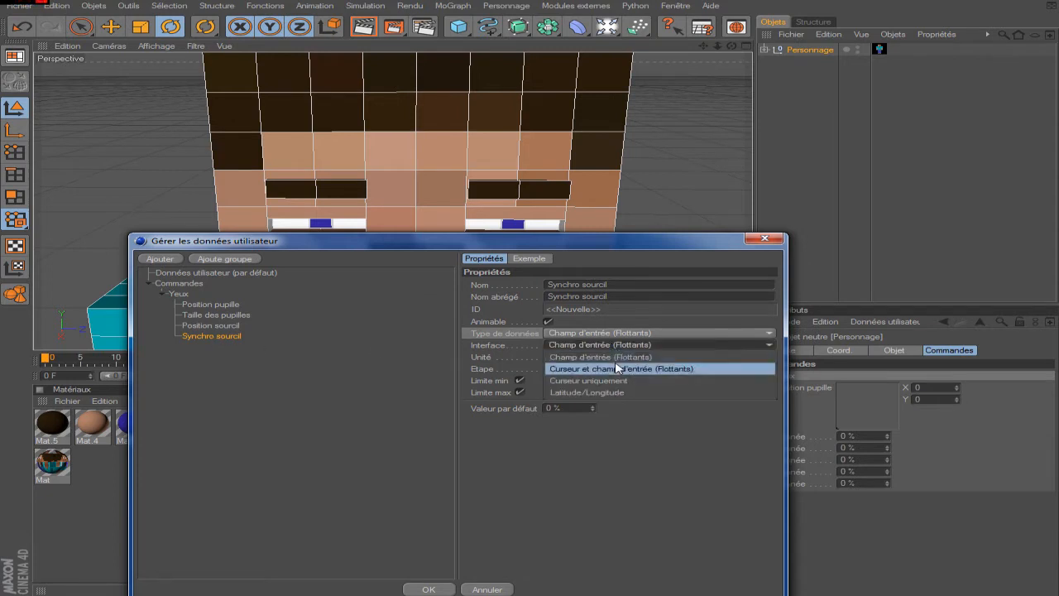
click(616, 367)
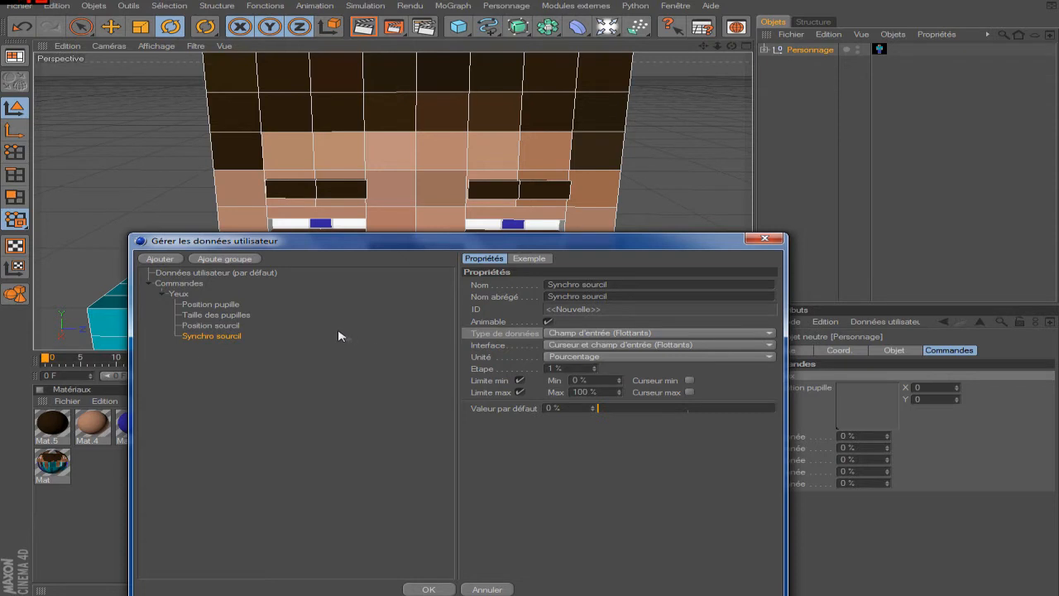
click(210, 325)
click(236, 364)
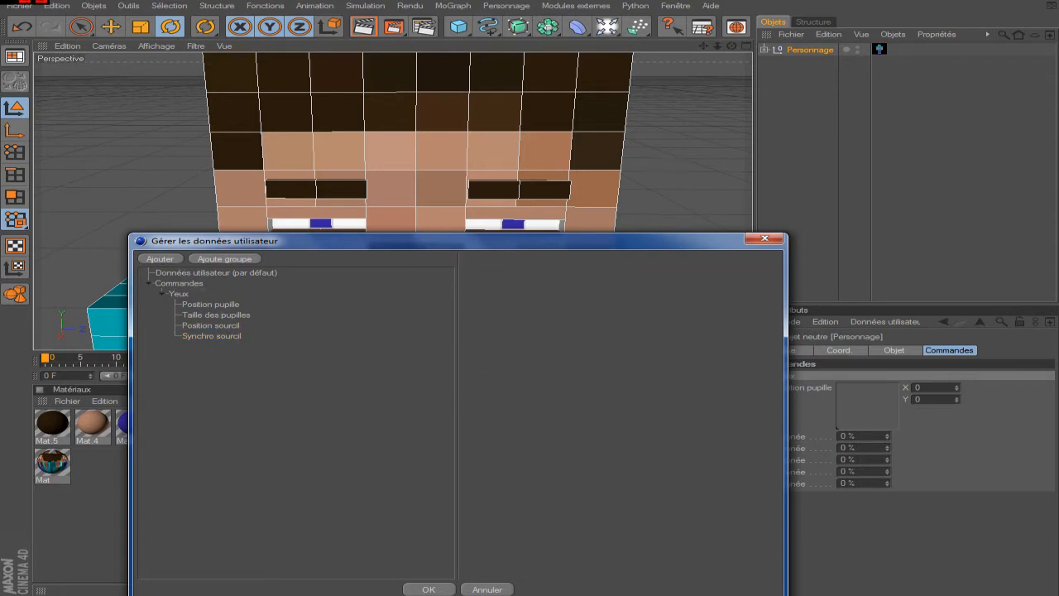
Step: Consult the planned controls list, then add a data entry, move it into the Yeux group and name it Expression sourcils
click(513, 595)
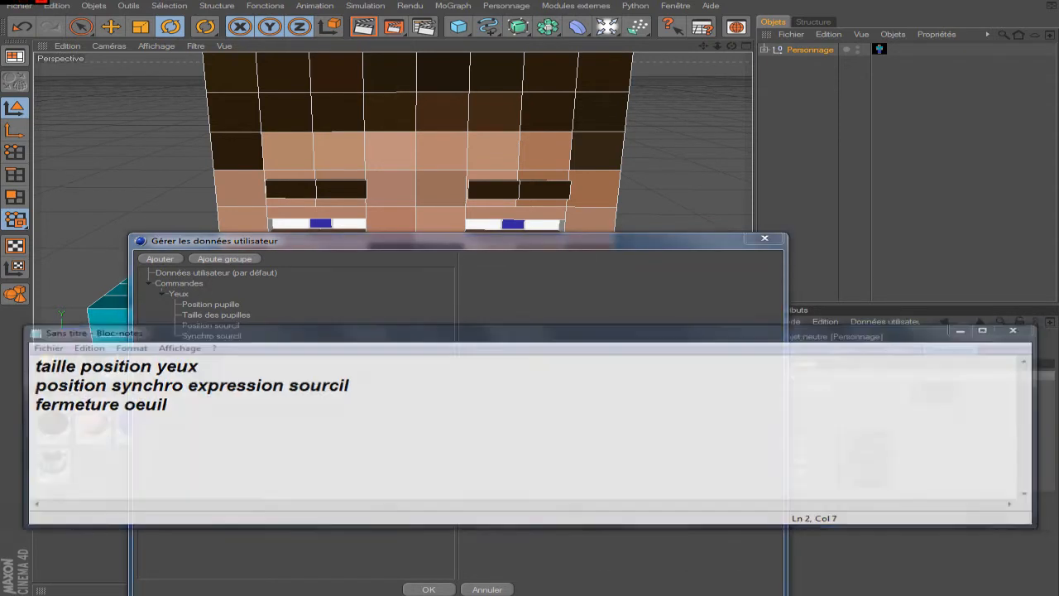
click(160, 258)
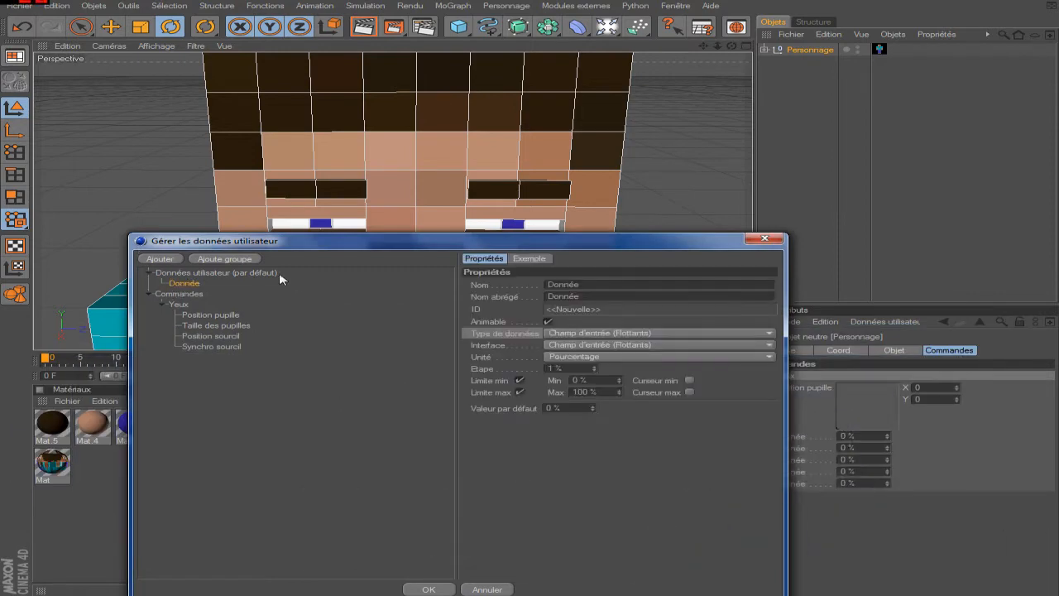
drag(189, 283, 184, 306)
double_click(565, 296)
key(shift+Tab)
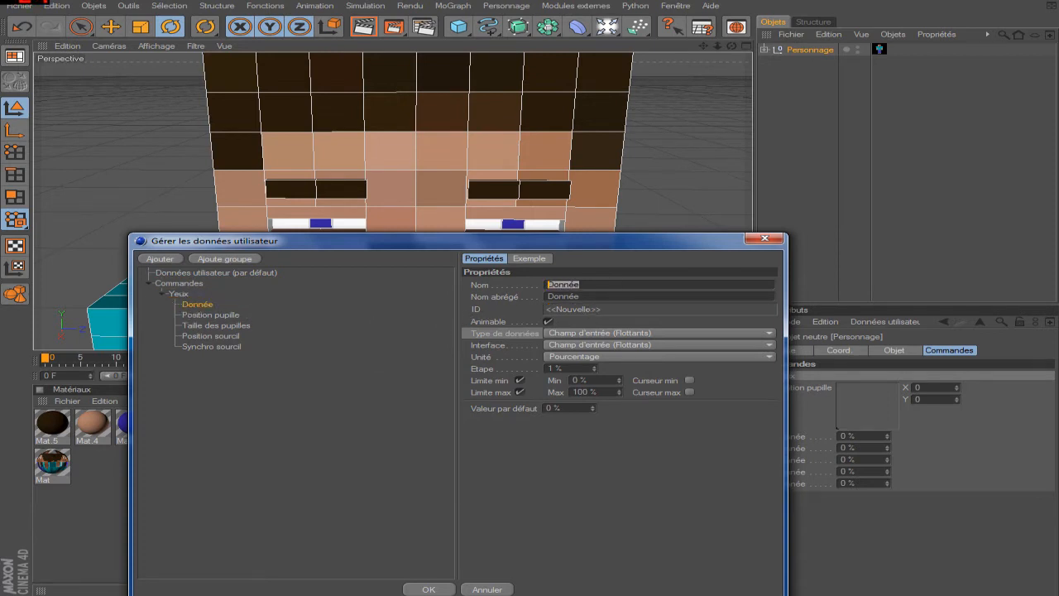
text(Expression sourcils)
click(298, 325)
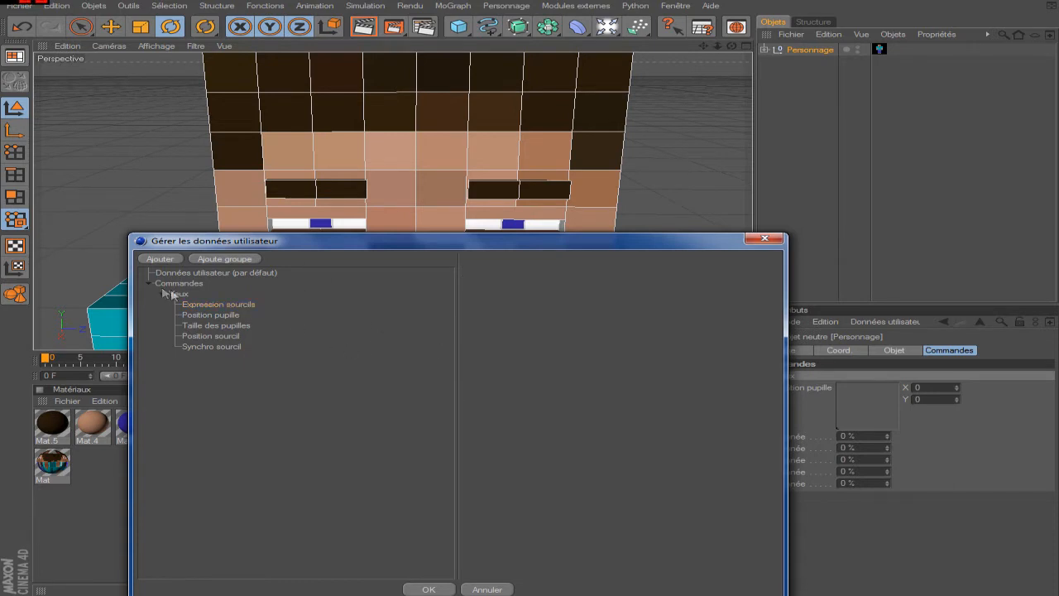
Step: Add a Paupières entry to the Yeux group, consulting the planned controls list, and set its interface to Curseur et champ d'entrée (Flottants)
click(160, 258)
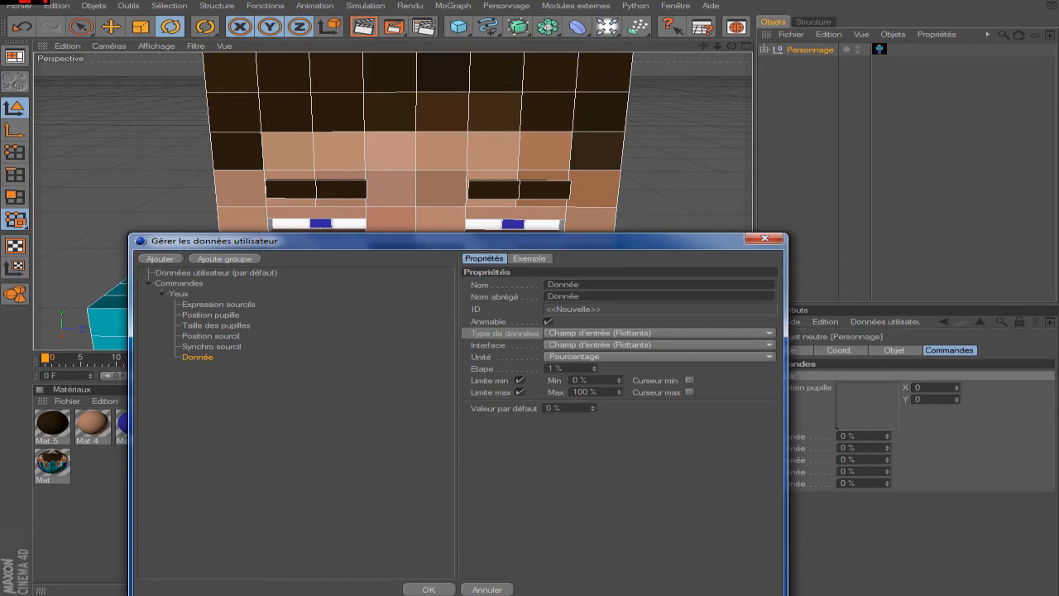
key(alt+Tab)
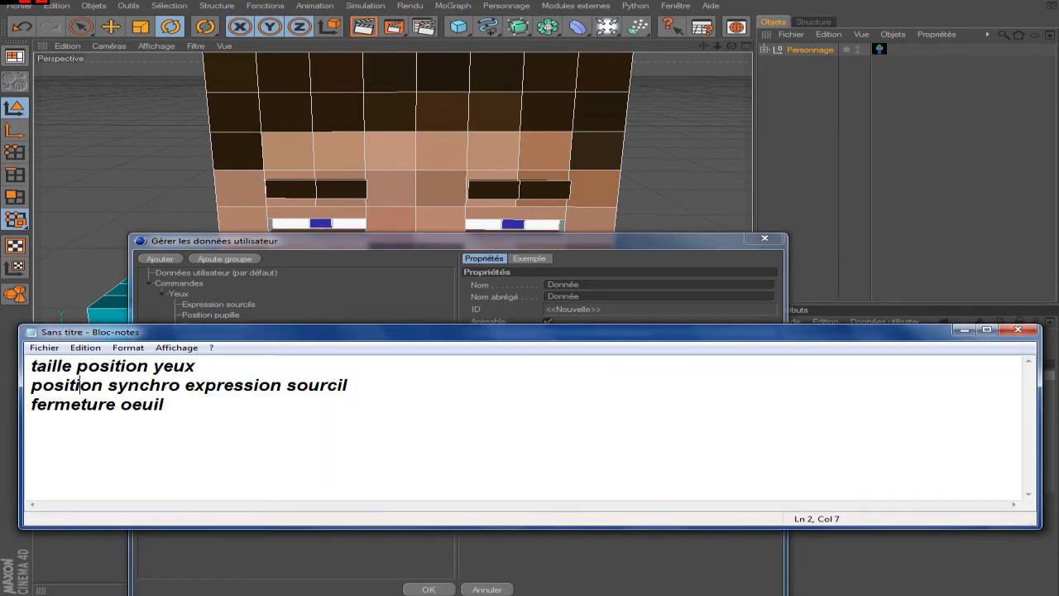
click(964, 329)
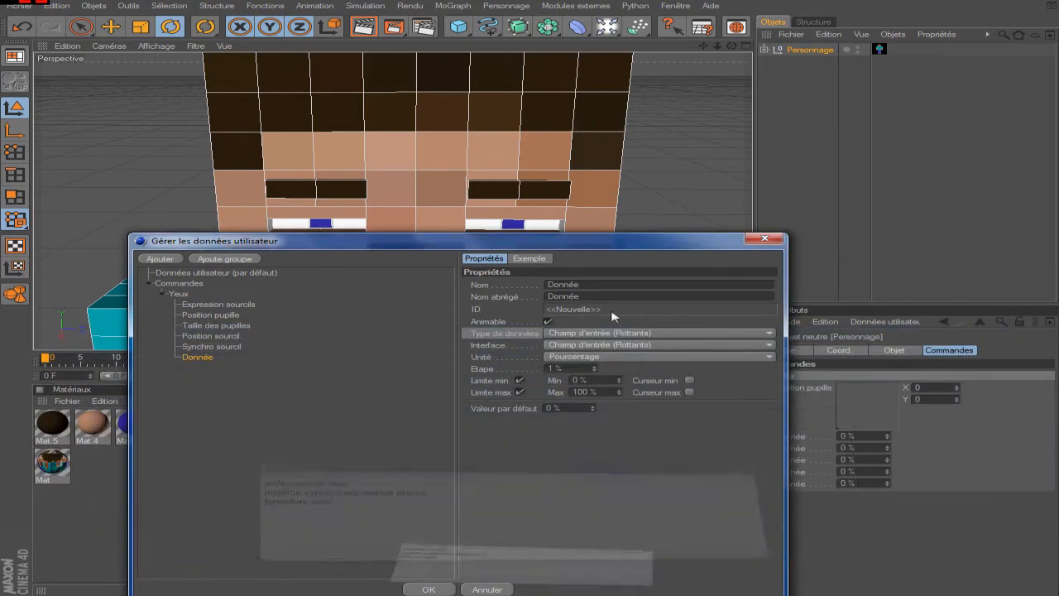
click(550, 285)
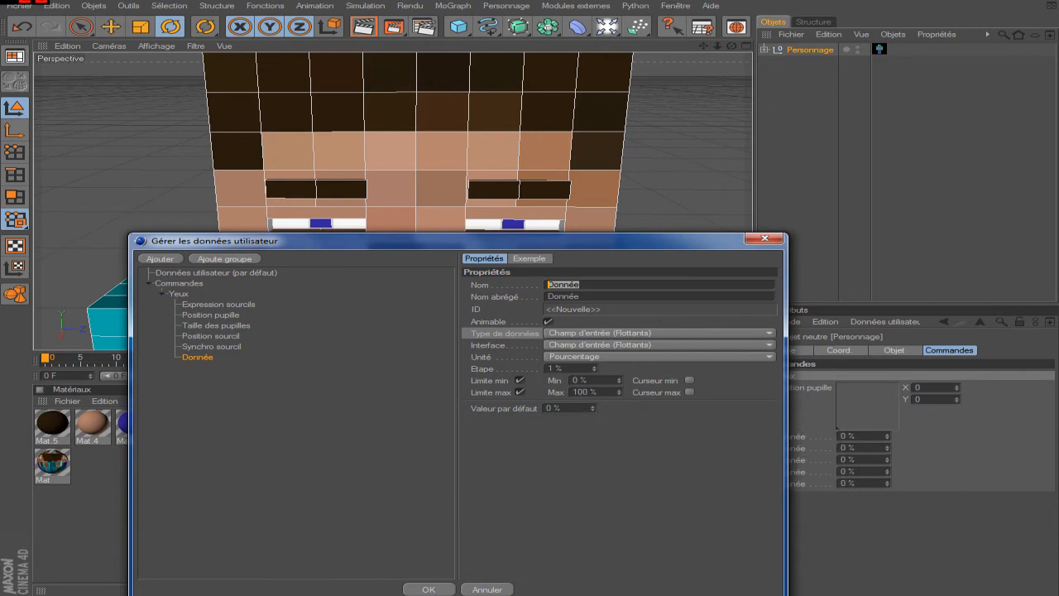
text(Paupières)
click(686, 345)
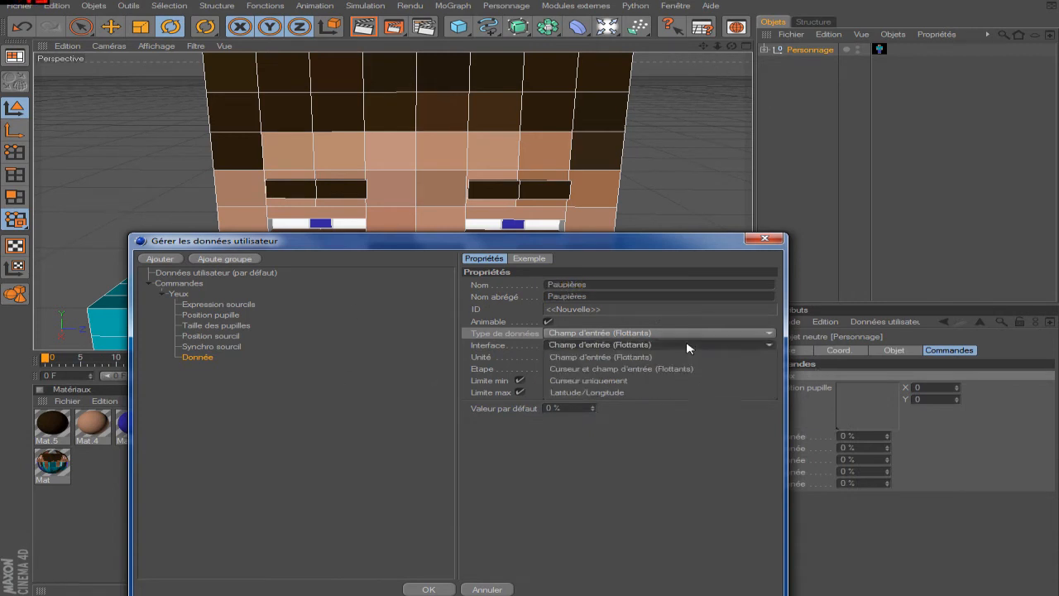
click(686, 369)
Step: Reorder the Yeux entries so Position pupille and Position sourcil come first, followed by Expression sourcils
click(207, 350)
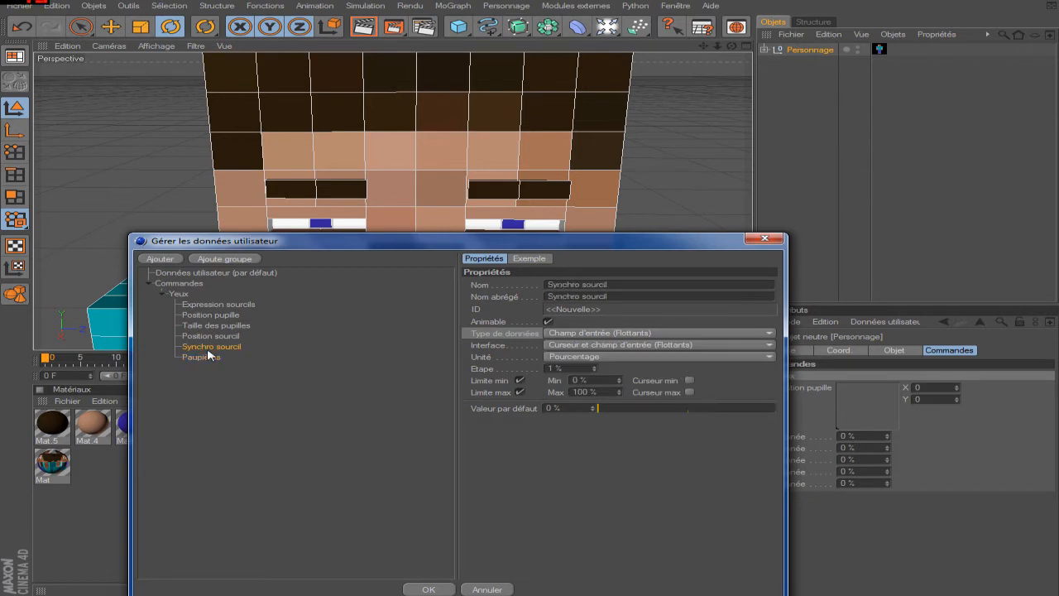
click(206, 326)
click(210, 315)
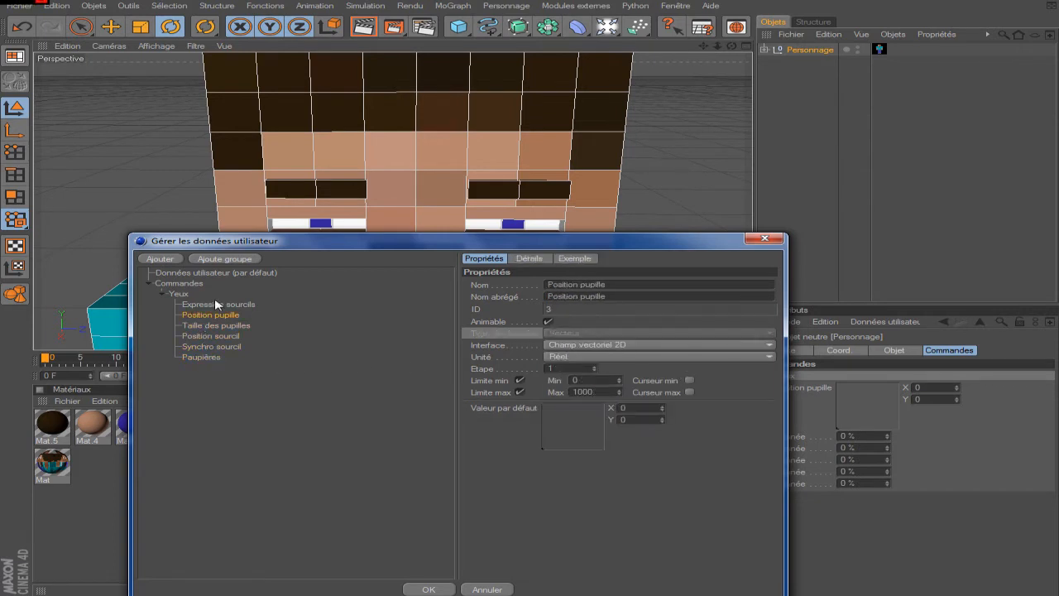
click(220, 305)
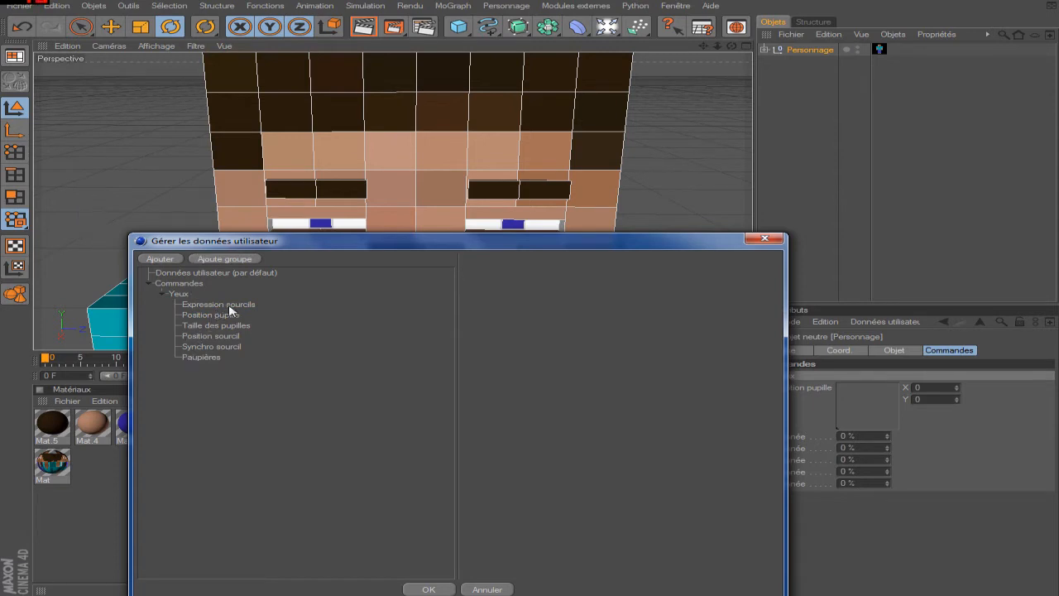
drag(218, 302, 228, 316)
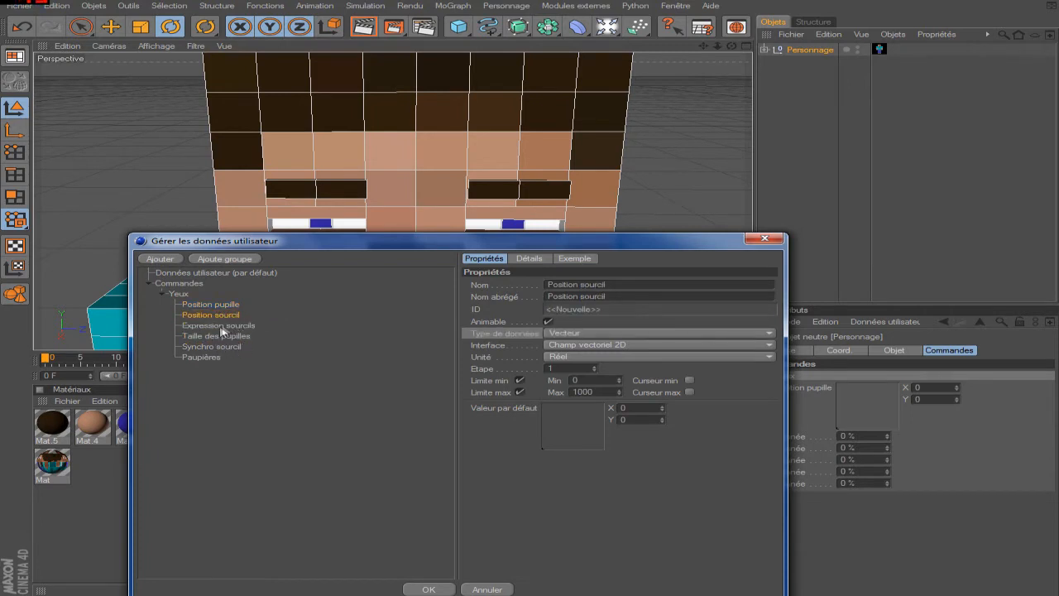
Step: Move Paupières directly below Position sourcil in the Yeux group, check the remaining entries and apply the user data changes
drag(213, 357, 228, 322)
click(234, 346)
click(227, 358)
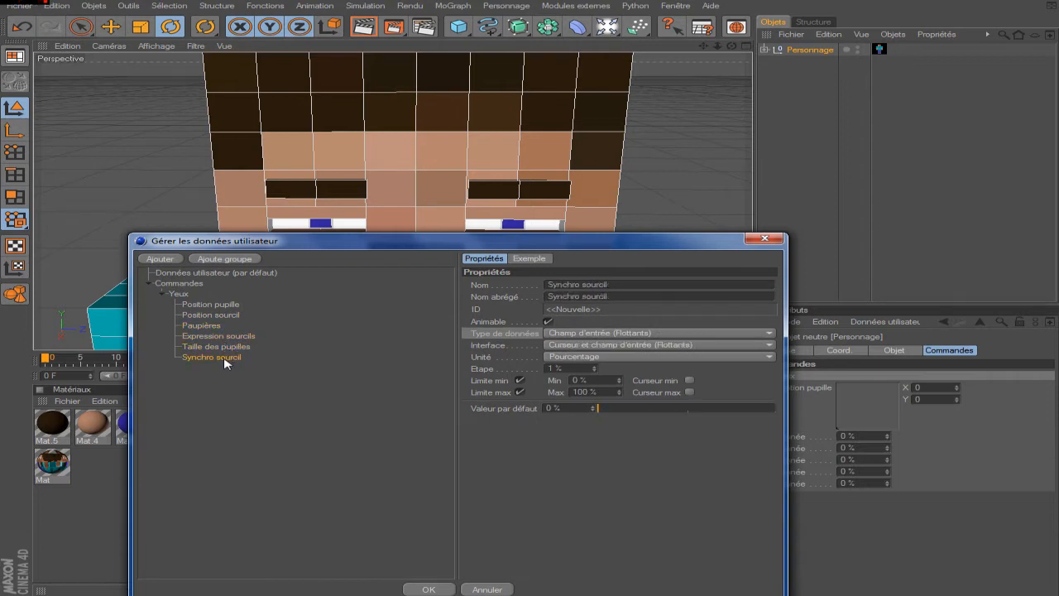
click(225, 346)
click(228, 358)
click(179, 295)
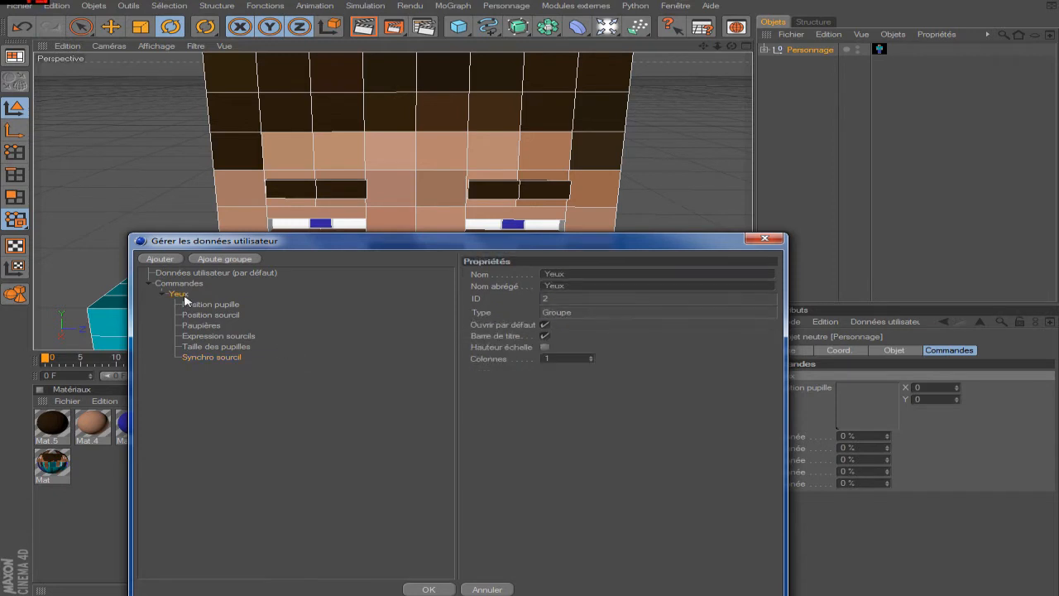
click(252, 378)
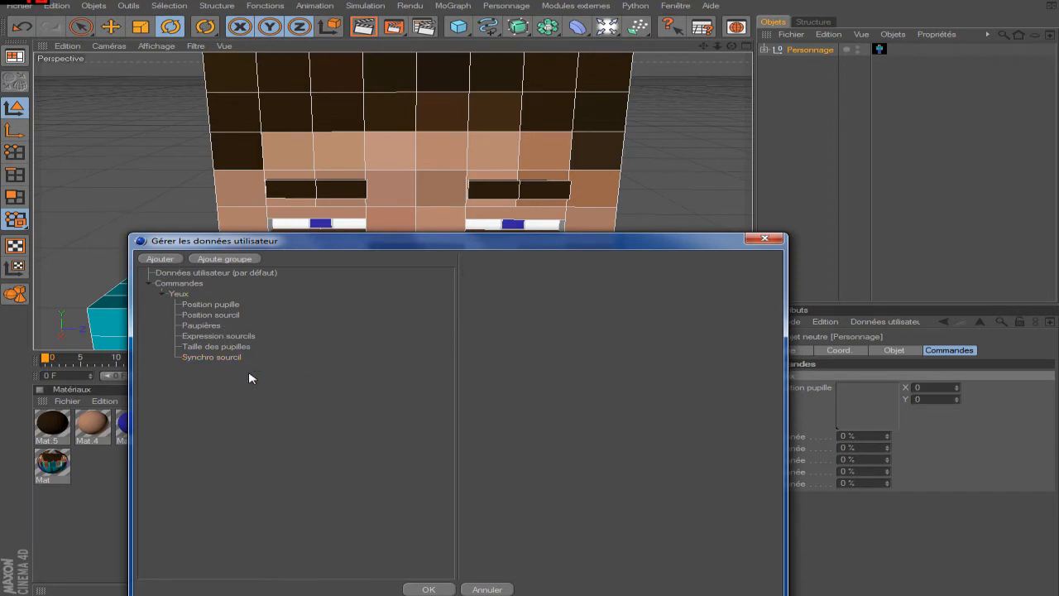
click(429, 589)
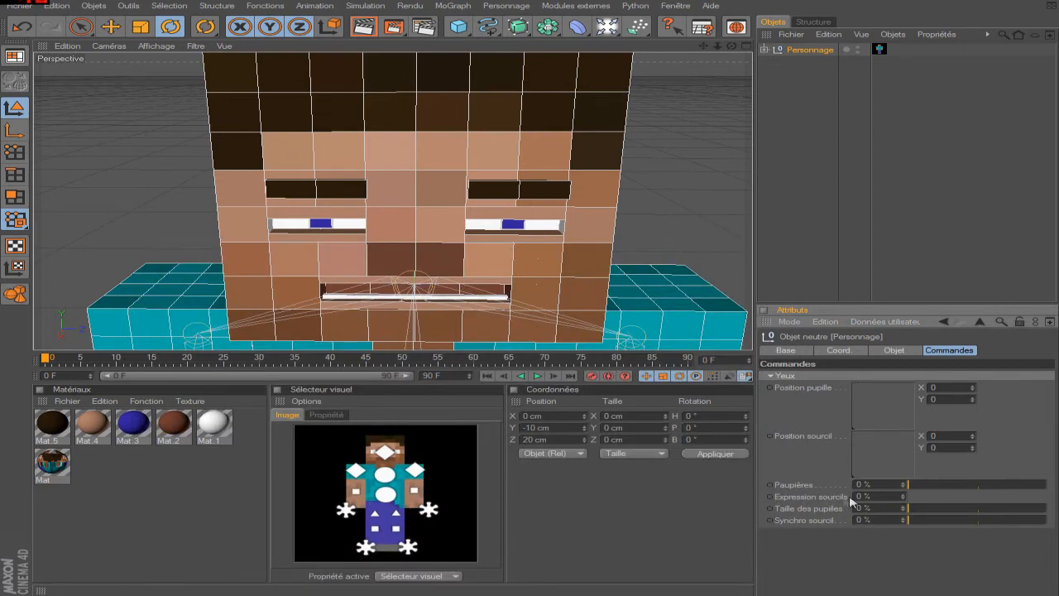
Step: Reopen the user data manager, set the Expression sourcils interface to Curseur et champ d'entrée (Flottants) and apply it
click(879, 322)
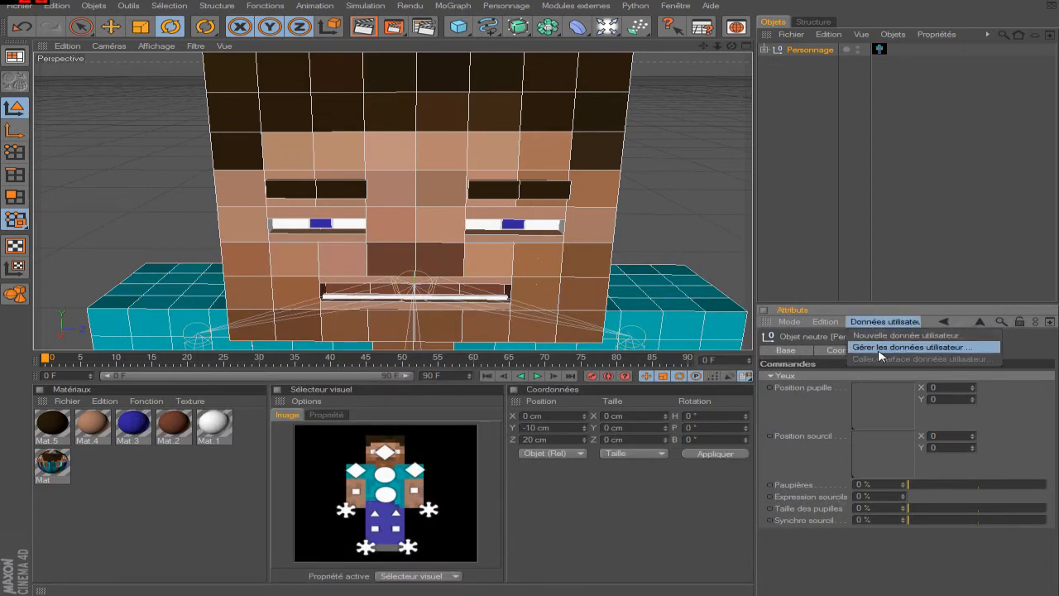
click(876, 347)
click(500, 263)
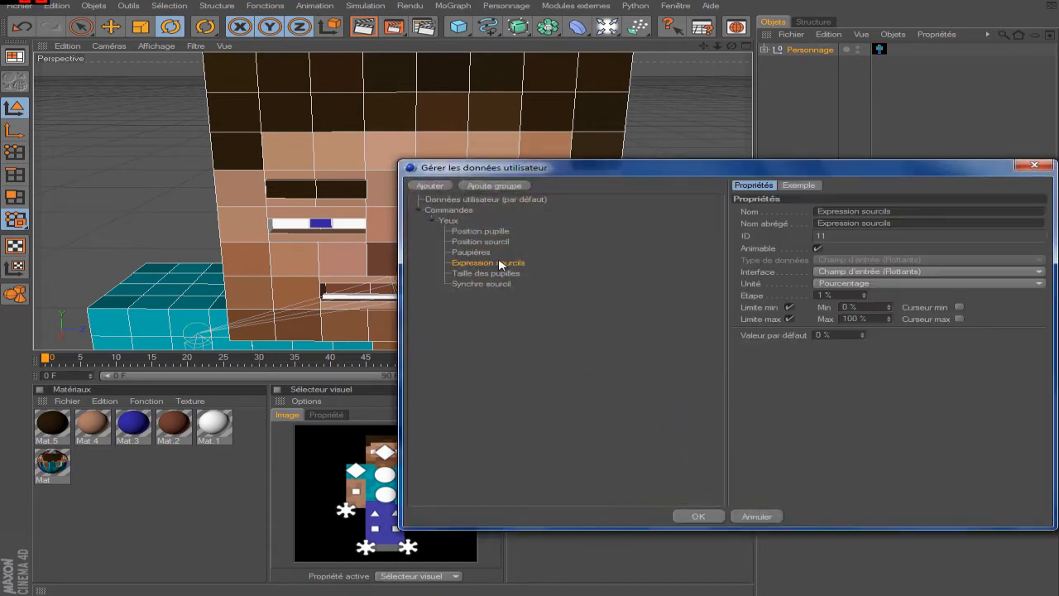
click(910, 272)
click(910, 296)
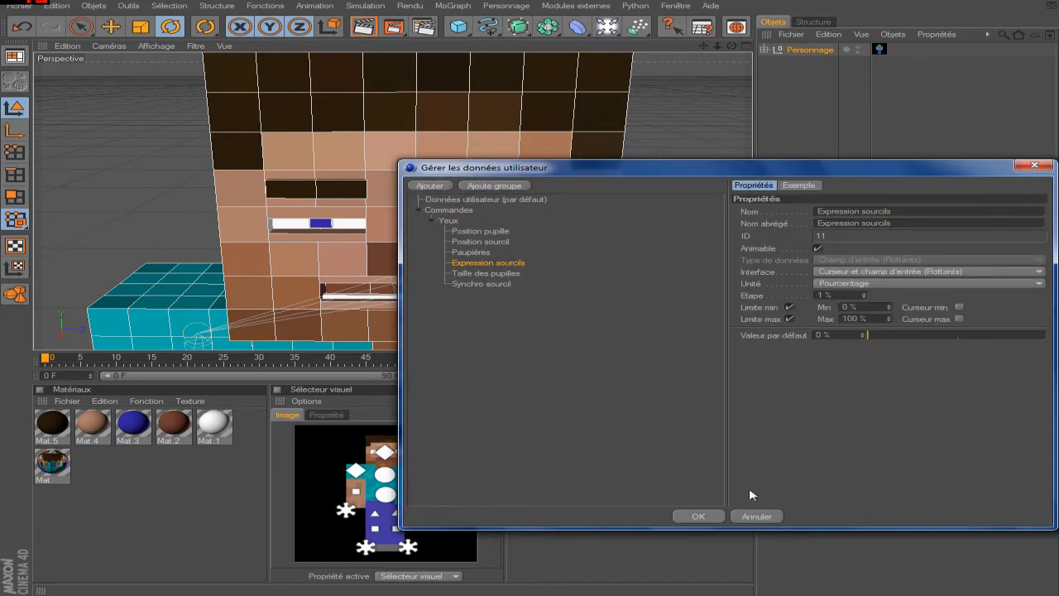
click(699, 516)
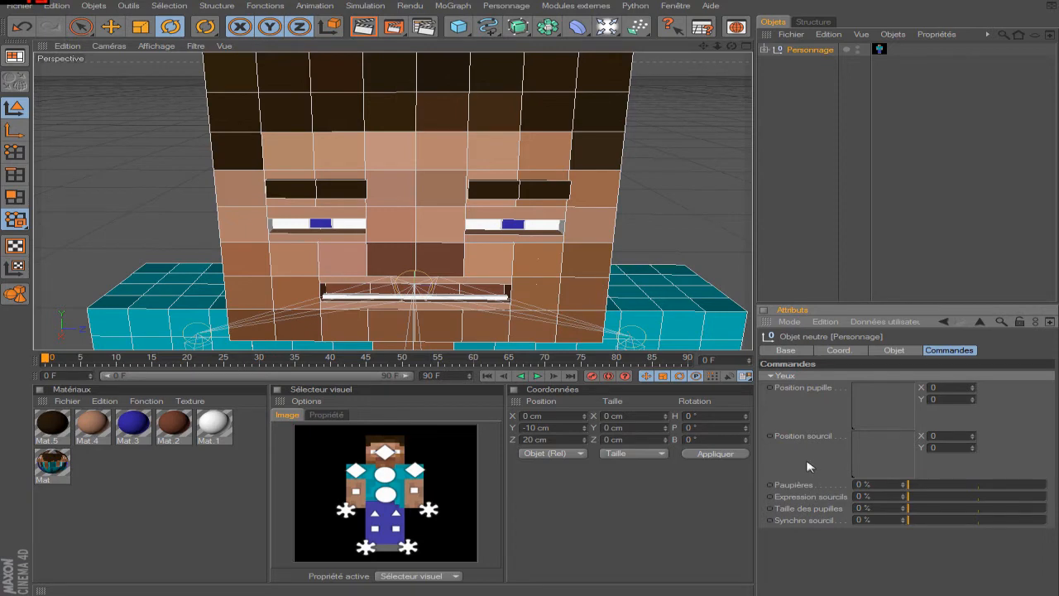
Step: Set the Yeux user data group to 2 columns, apply it and inspect the resulting Commandes layout
click(877, 322)
click(879, 351)
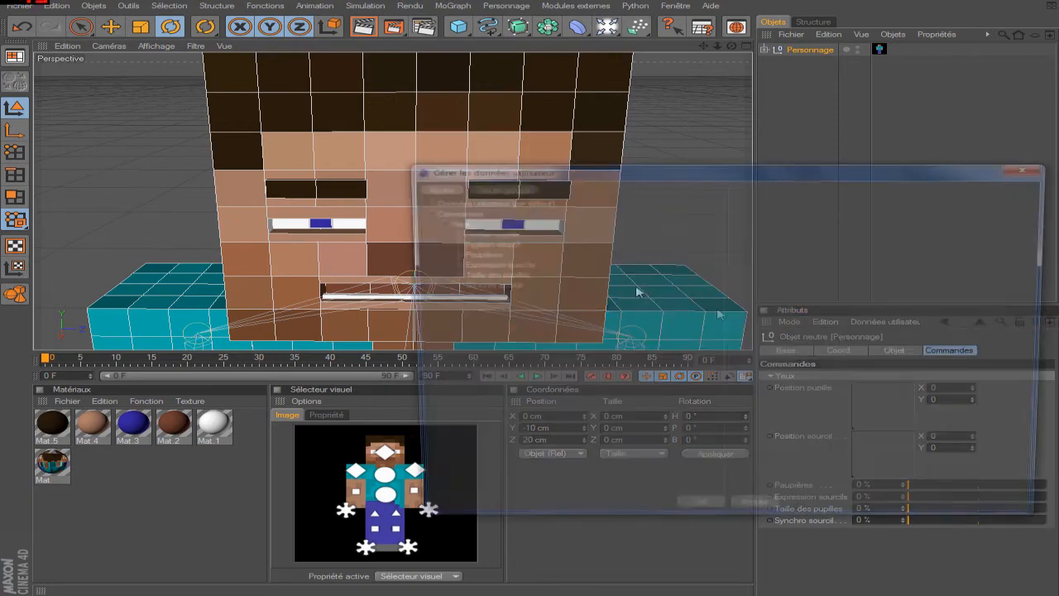
click(459, 224)
drag(645, 165, 306, 159)
click(472, 244)
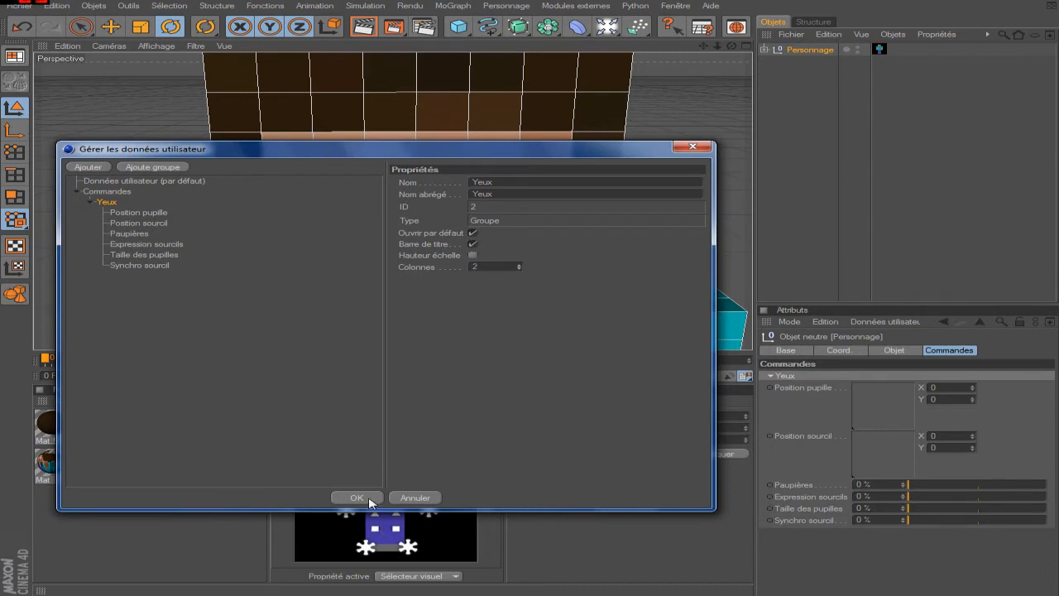
click(369, 498)
drag(872, 589, 897, 421)
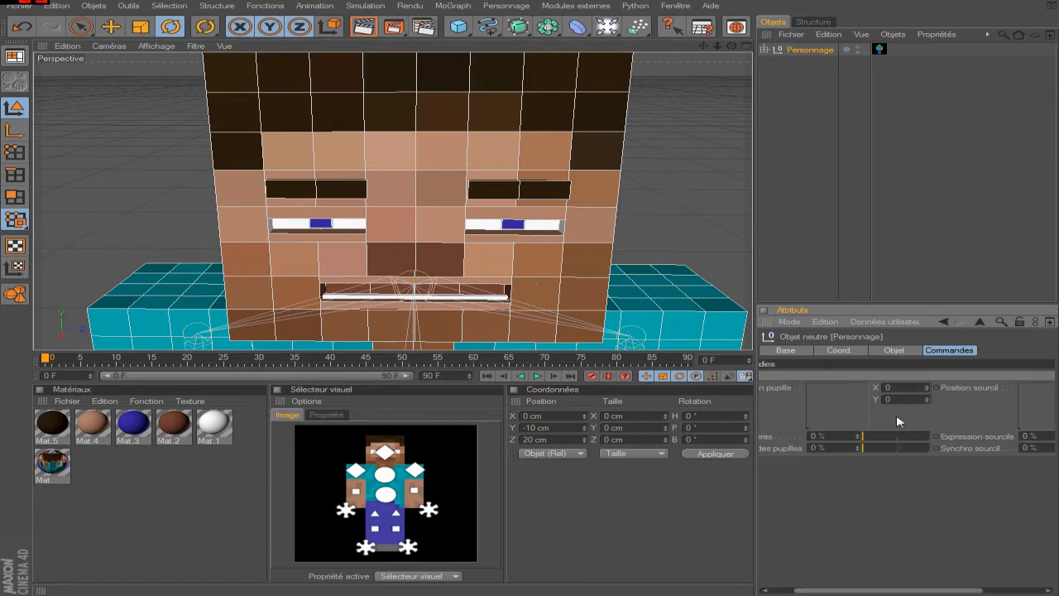
drag(942, 590, 844, 564)
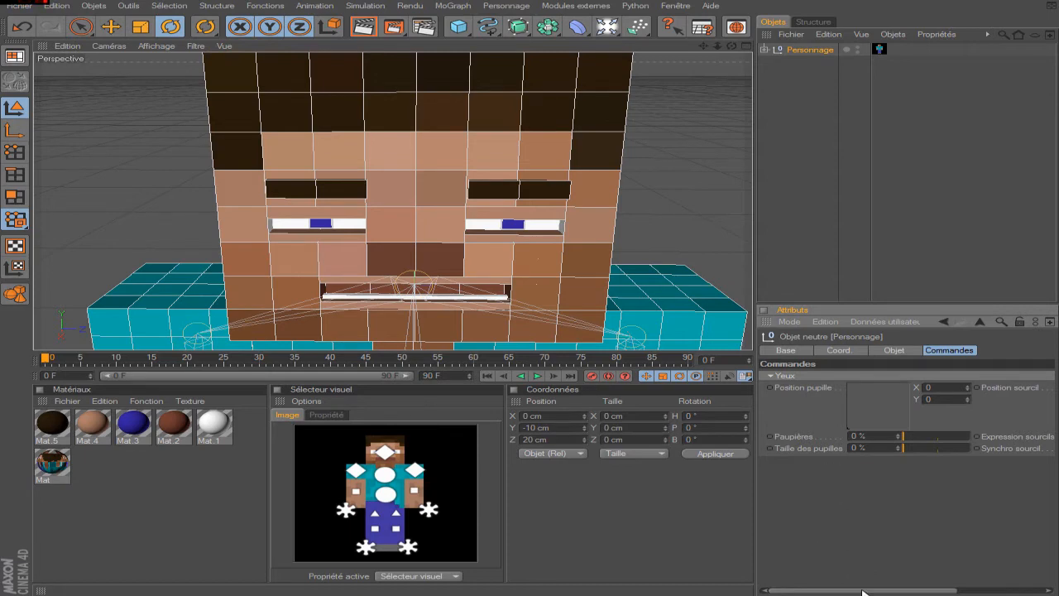
Step: Return to the Commandes data of the Personnage null and reopen its user data manager
click(908, 350)
click(943, 350)
click(885, 322)
click(877, 346)
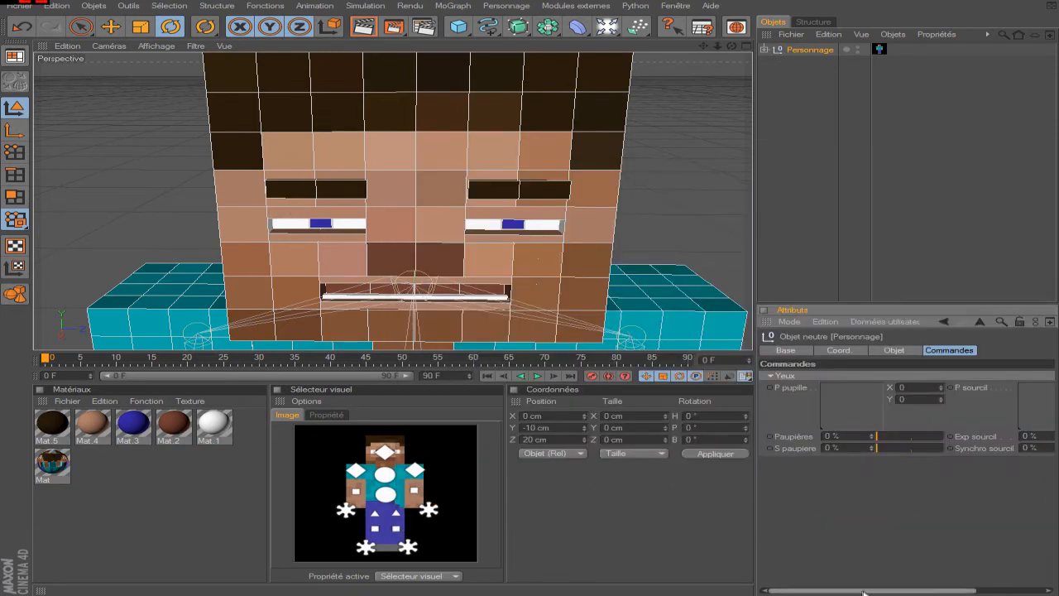
drag(917, 591, 844, 589)
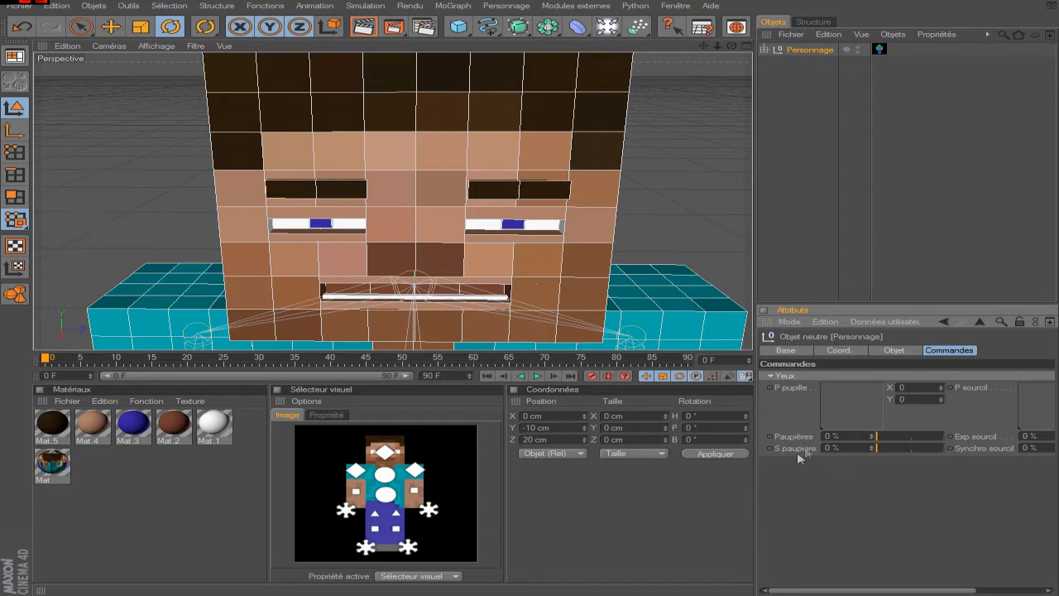
drag(887, 442, 799, 445)
click(790, 116)
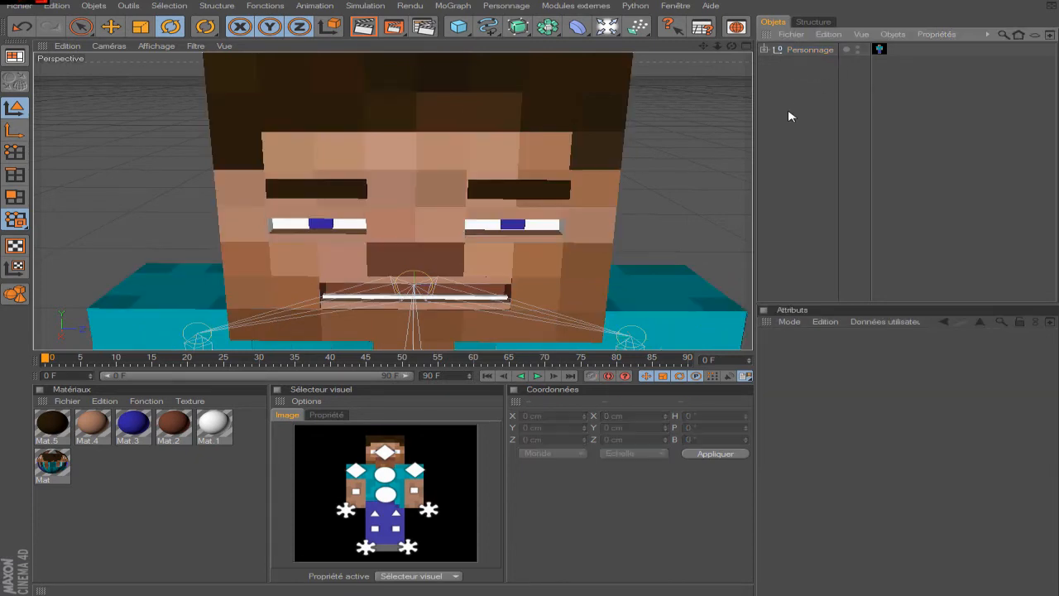
Step: Add an XPresso tag to the Personnage null
click(817, 52)
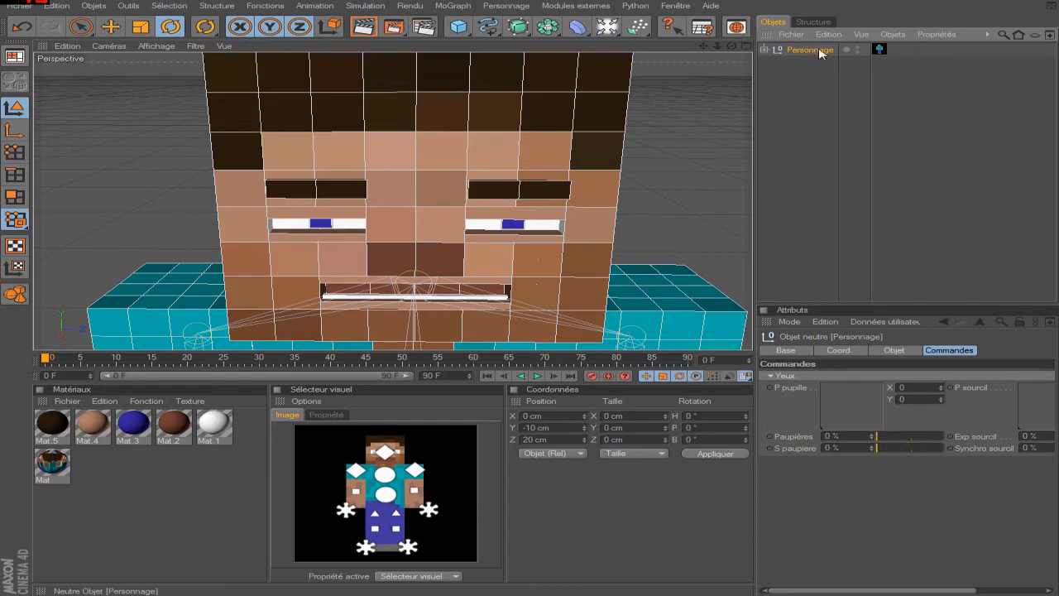
right_click(810, 55)
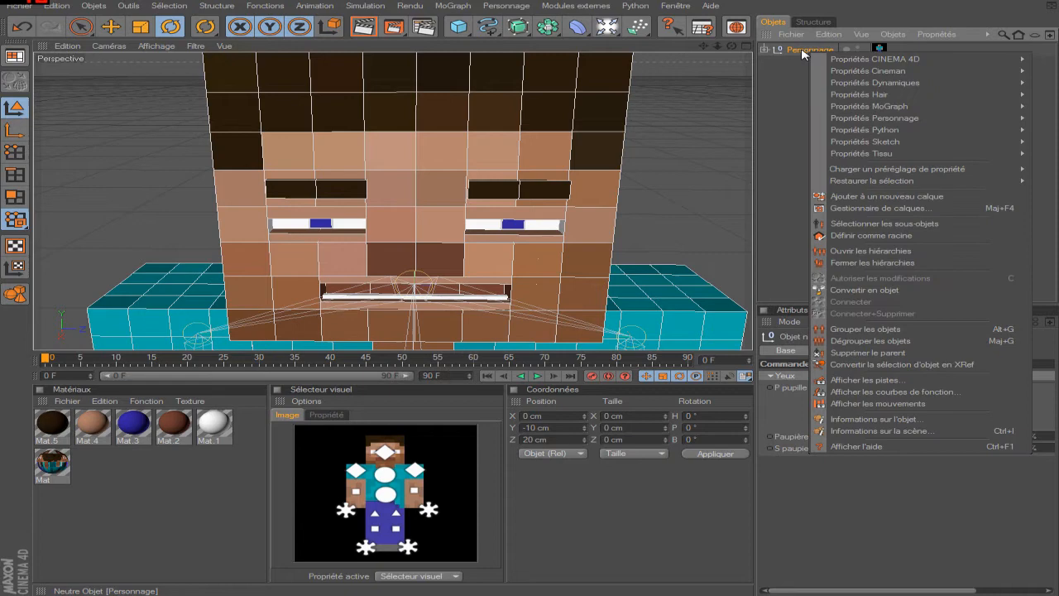
mouse_move(836, 59)
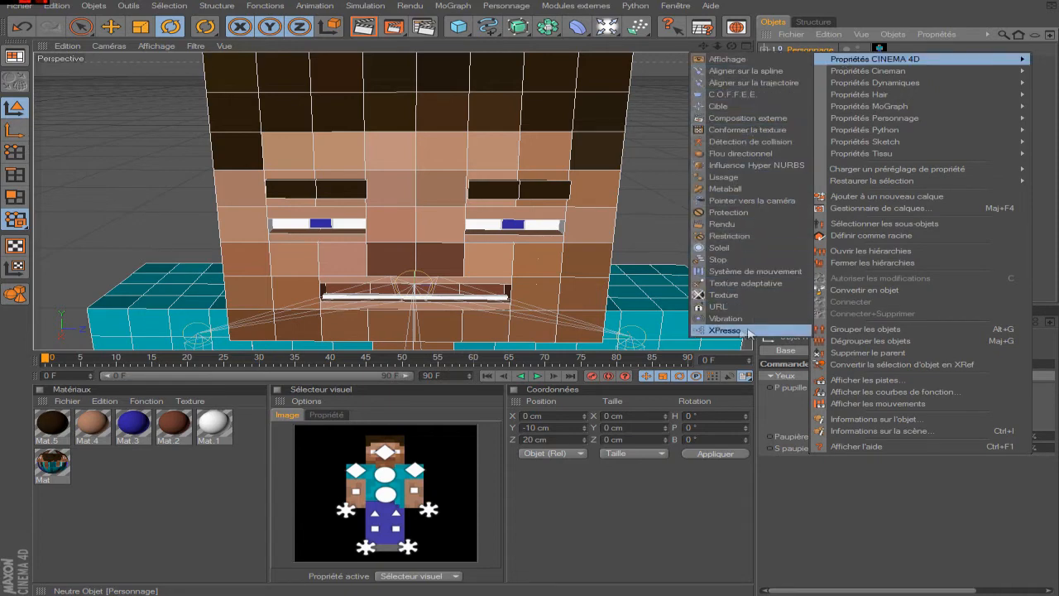
click(723, 331)
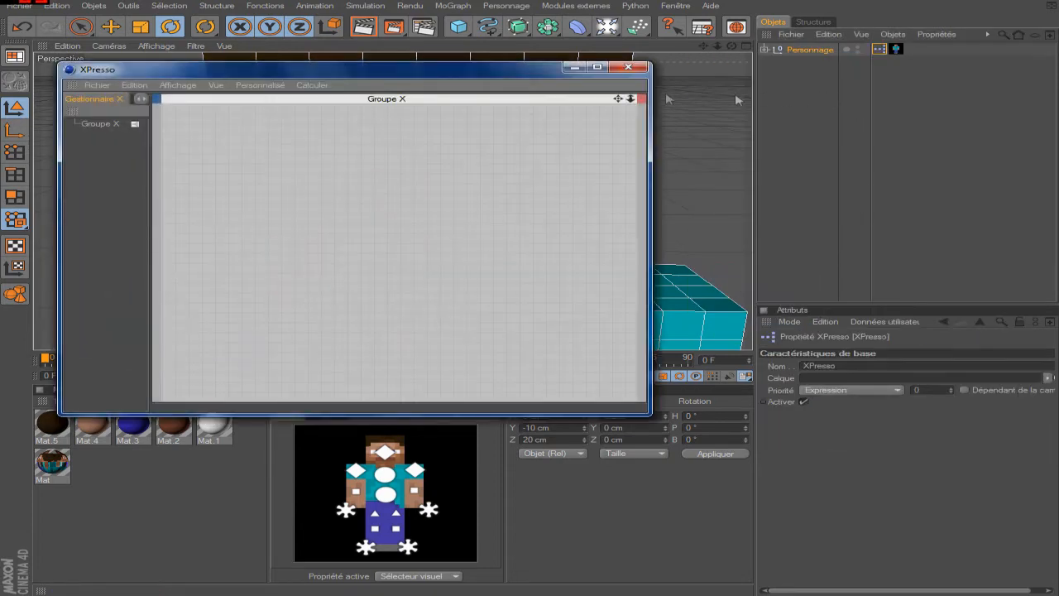
Step: Reposition the XPresso editor below the character's eyes and show the Personnage null's Commandes data beside it
drag(329, 66, 455, 279)
drag(534, 271, 465, 242)
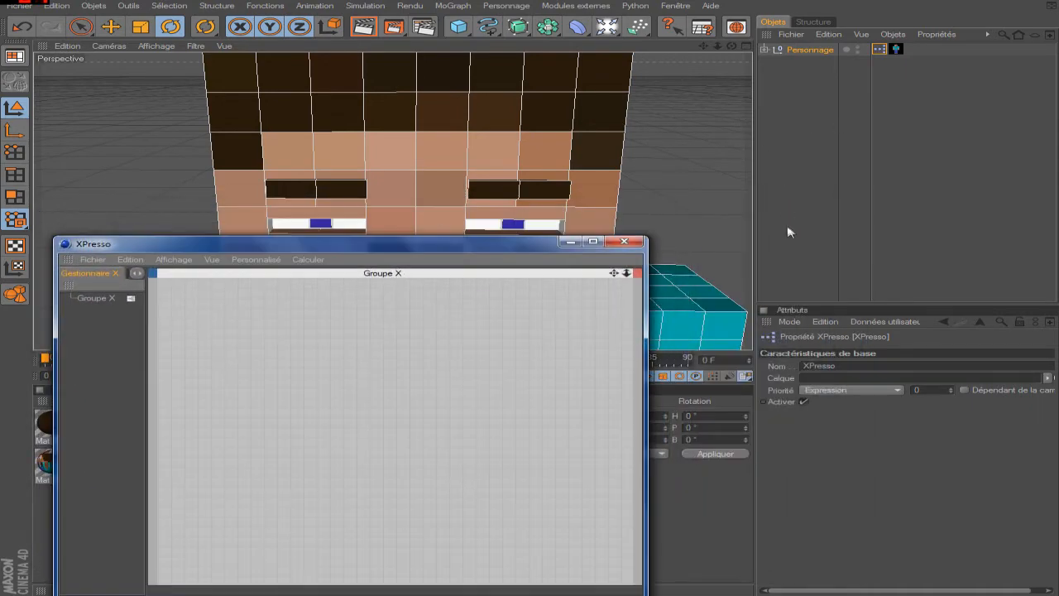
drag(540, 248, 595, 276)
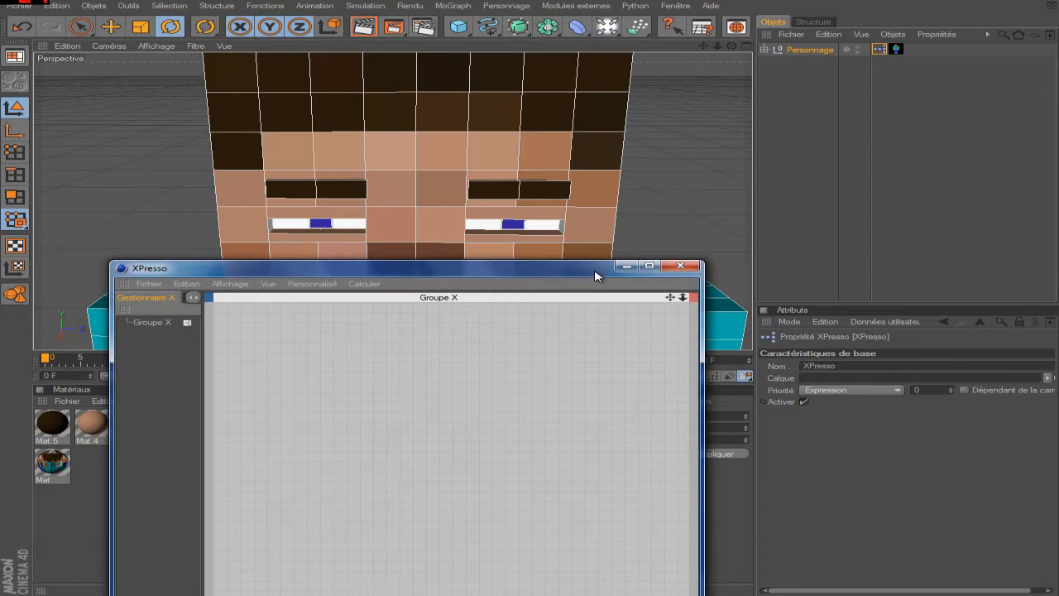
click(807, 49)
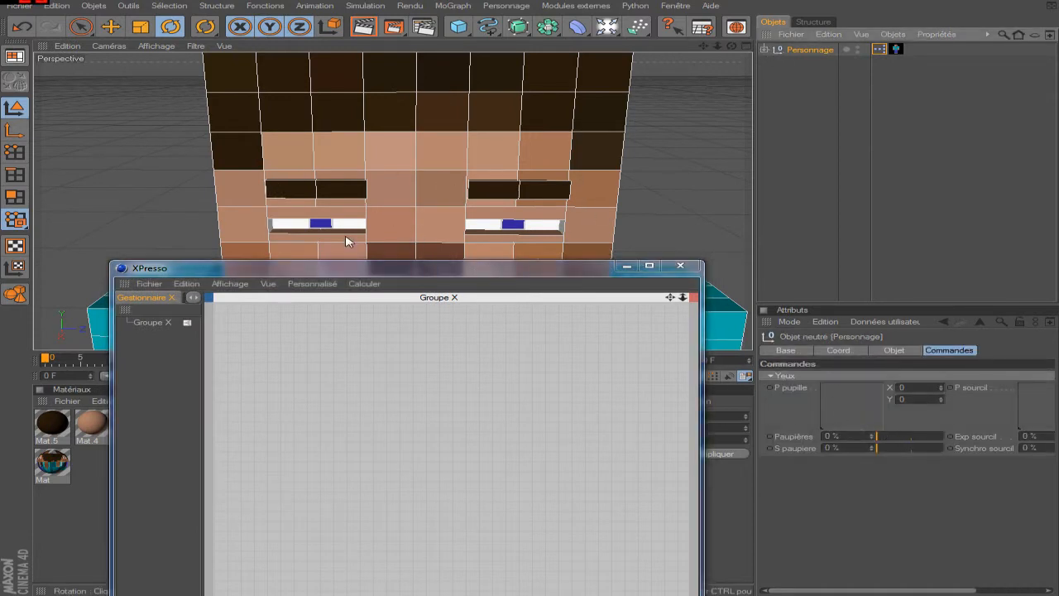
mouse_move(508, 266)
mouse_down()
mouse_move(568, 185)
mouse_move(569, 228)
mouse_move(532, 298)
mouse_move(522, 287)
mouse_move(515, 300)
mouse_move(471, 265)
mouse_move(509, 277)
mouse_up()
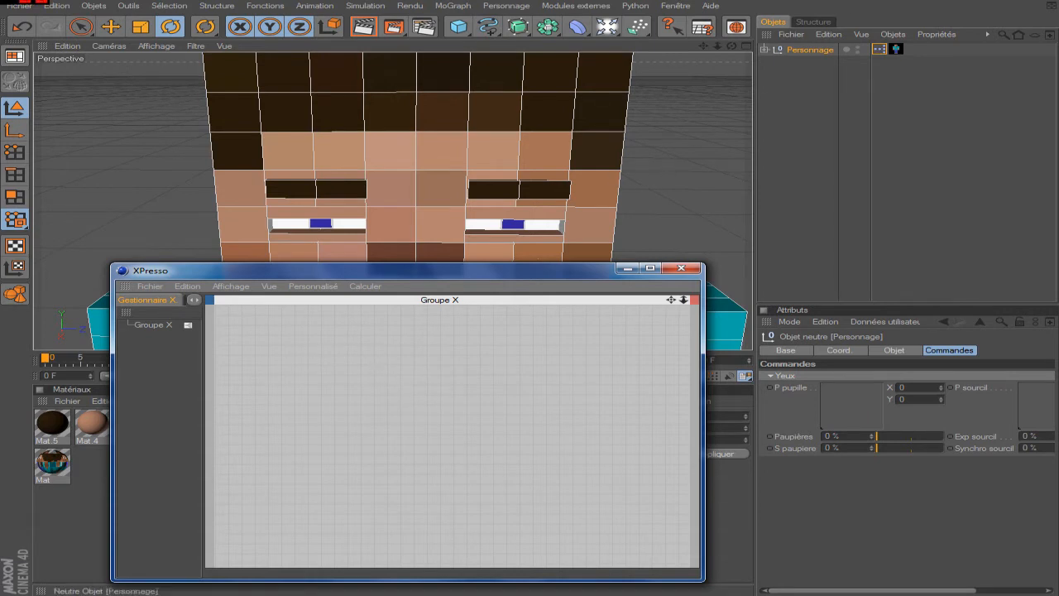
Step: Bring the Personnage null into the XPresso graph as a node, enlarge it and move it toward the graph's upper-left area
click(810, 51)
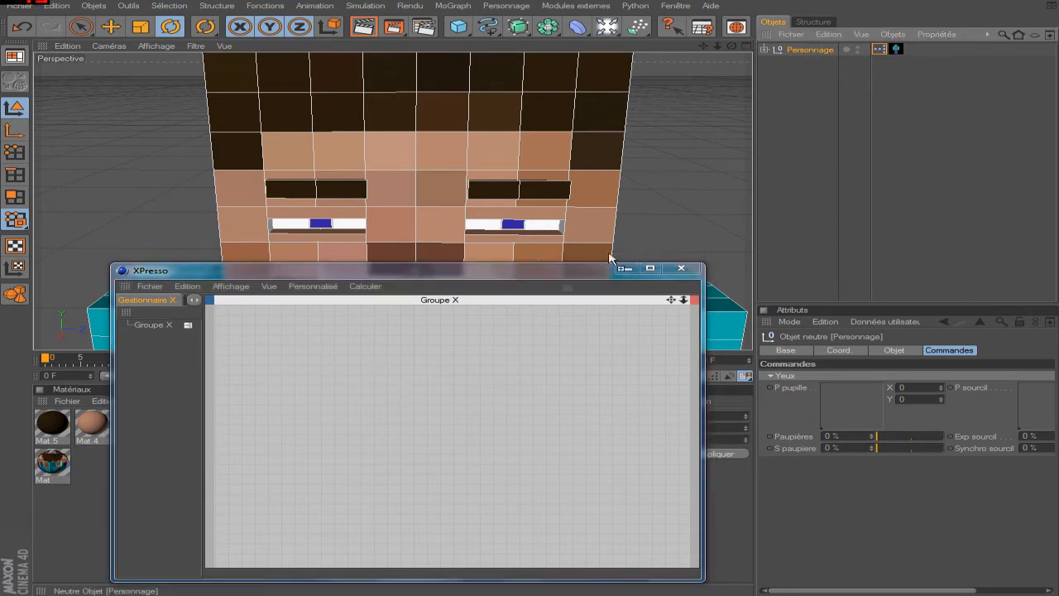
drag(374, 392, 376, 394)
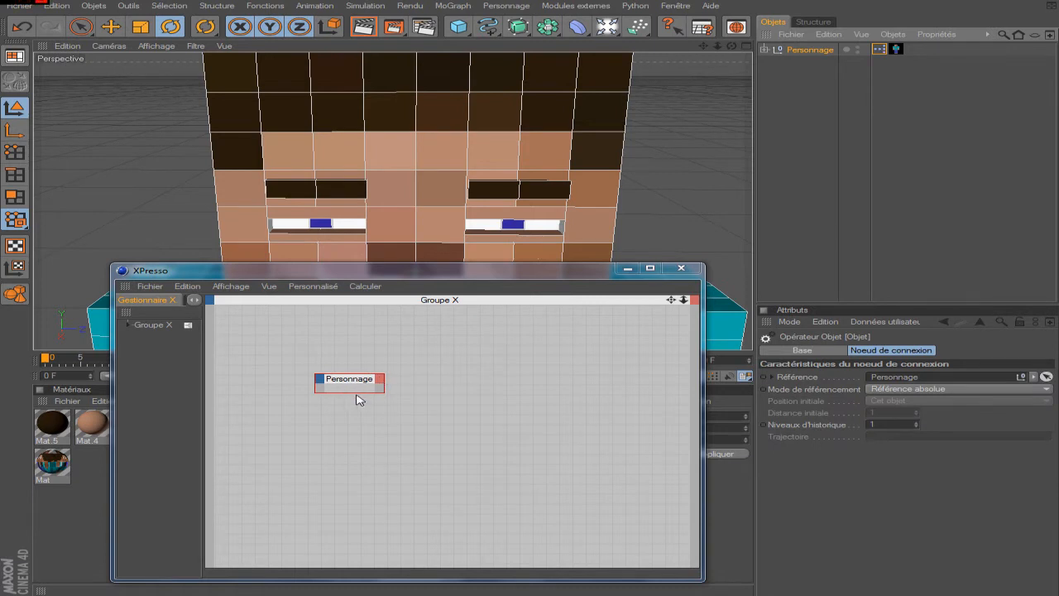
drag(353, 392, 446, 419)
click(483, 463)
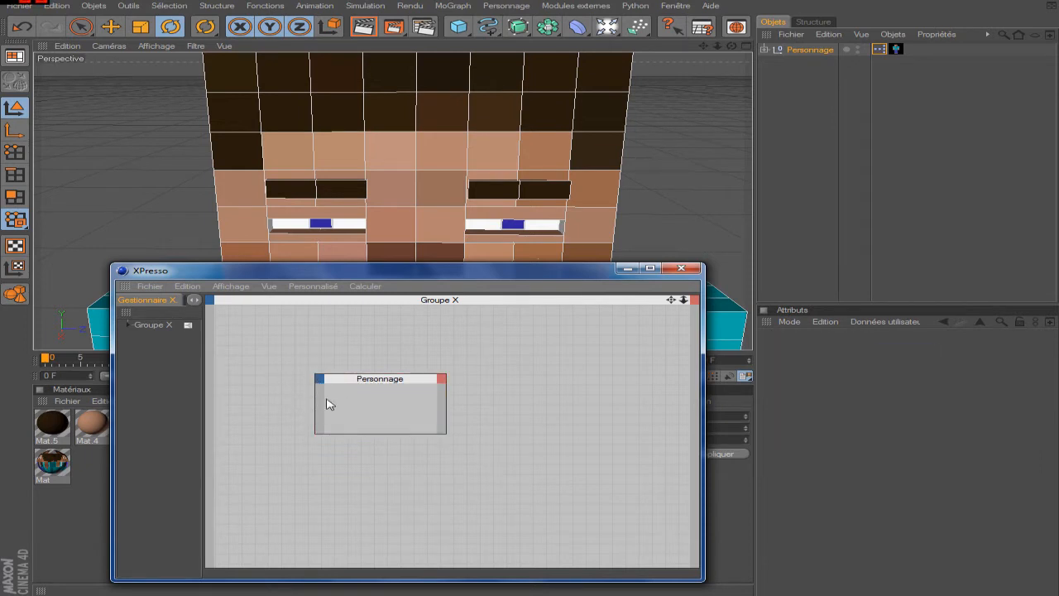
click(395, 380)
click(483, 387)
drag(371, 381, 305, 347)
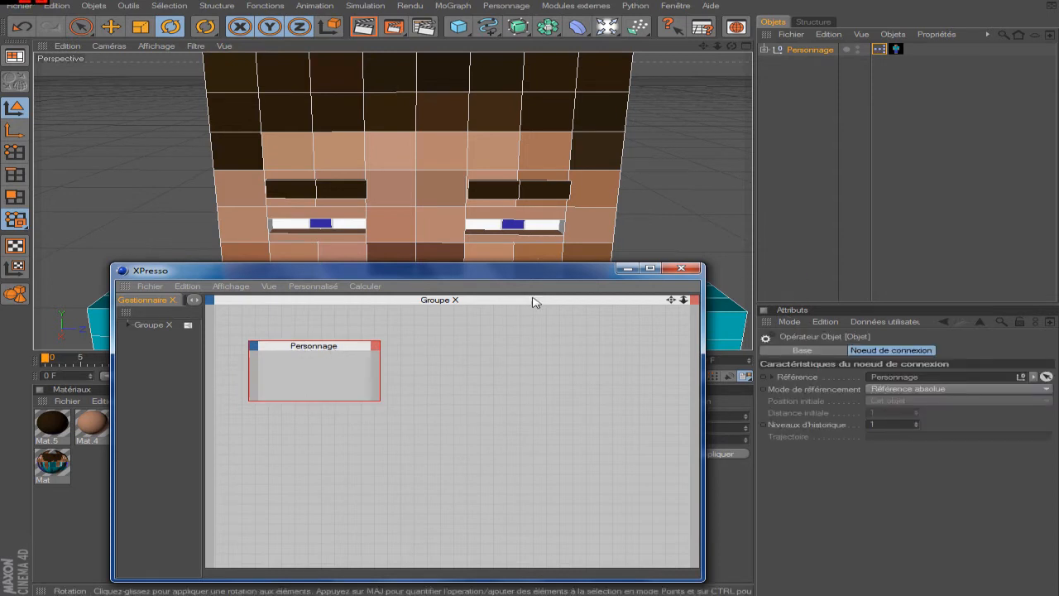
Step: Add the Paupières control from the Yeux commands as an output port on the Personnage node
click(806, 50)
click(901, 446)
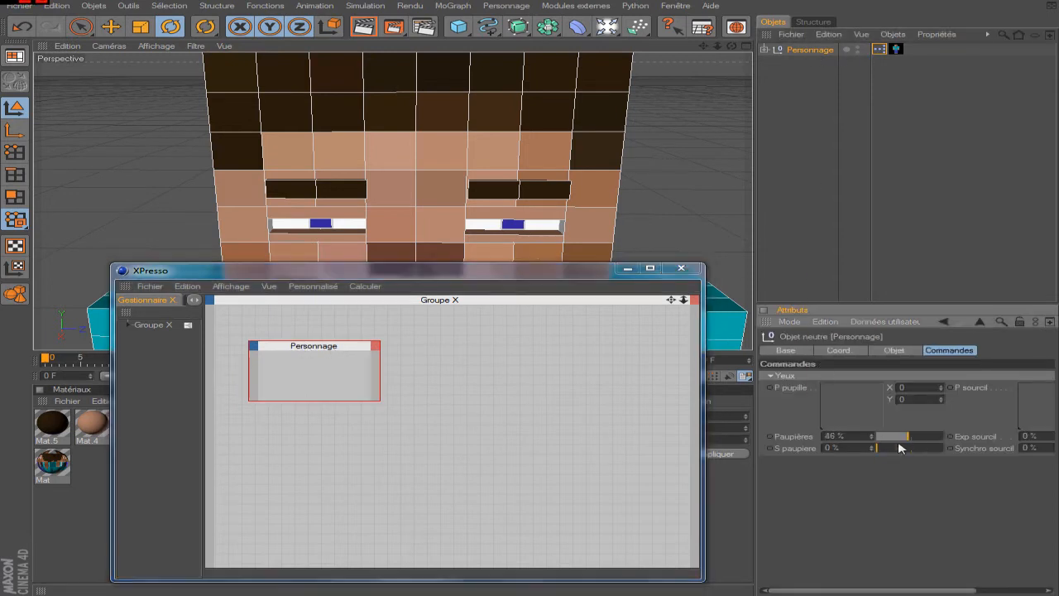
click(375, 348)
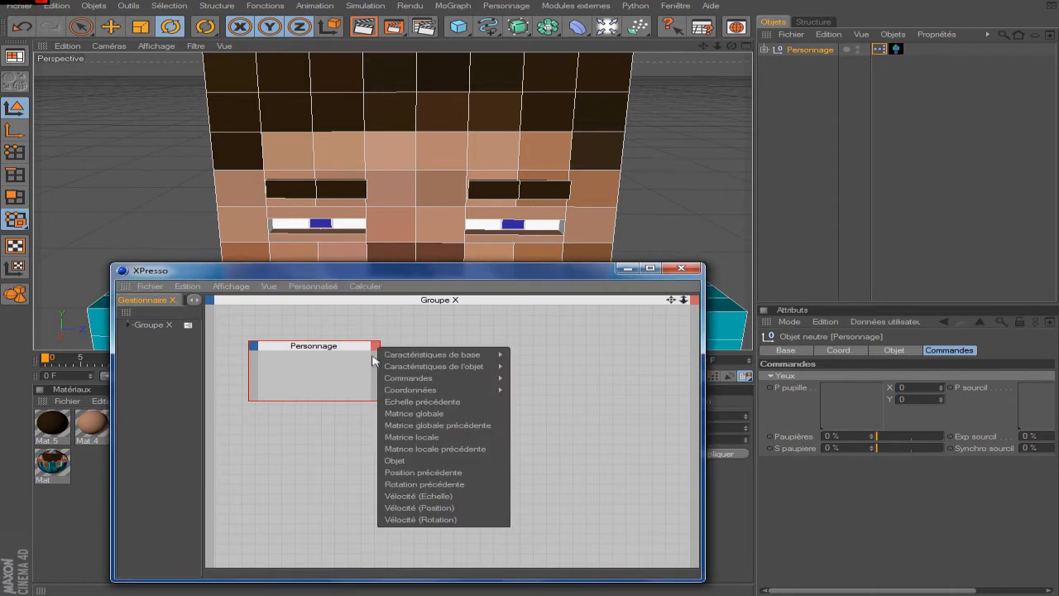
mouse_move(416, 382)
mouse_move(526, 379)
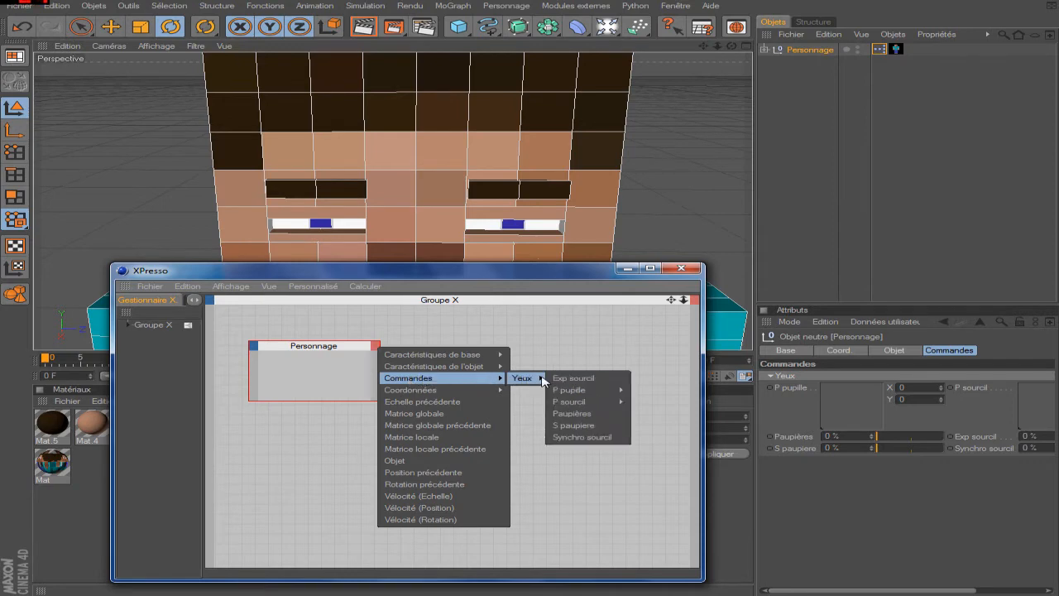
click(593, 417)
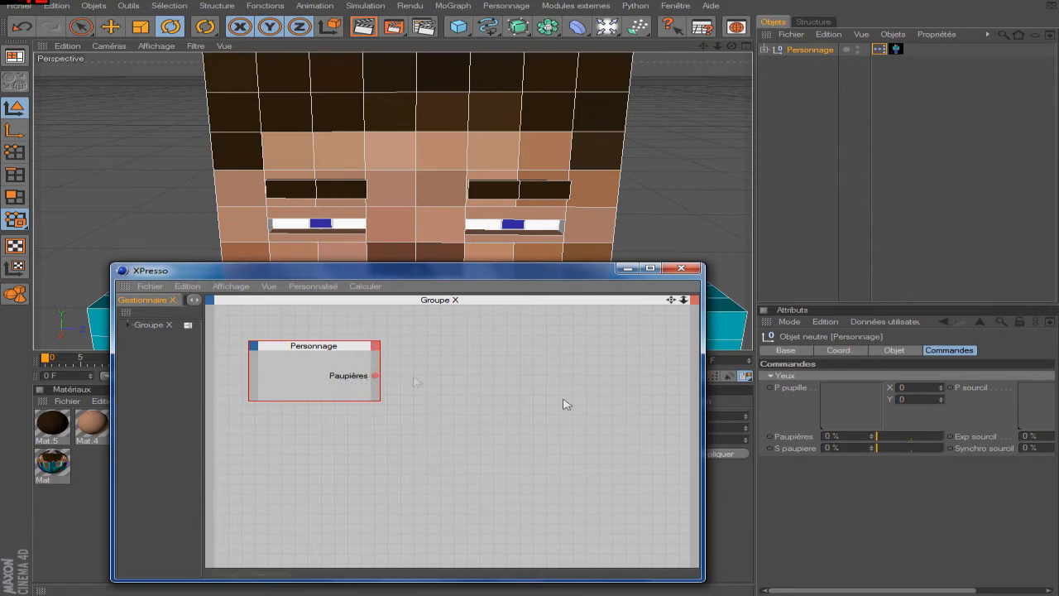
Step: Examine the Paupières slider on Personnage and the attributes of the eyelid cube it should drive
drag(910, 438, 837, 437)
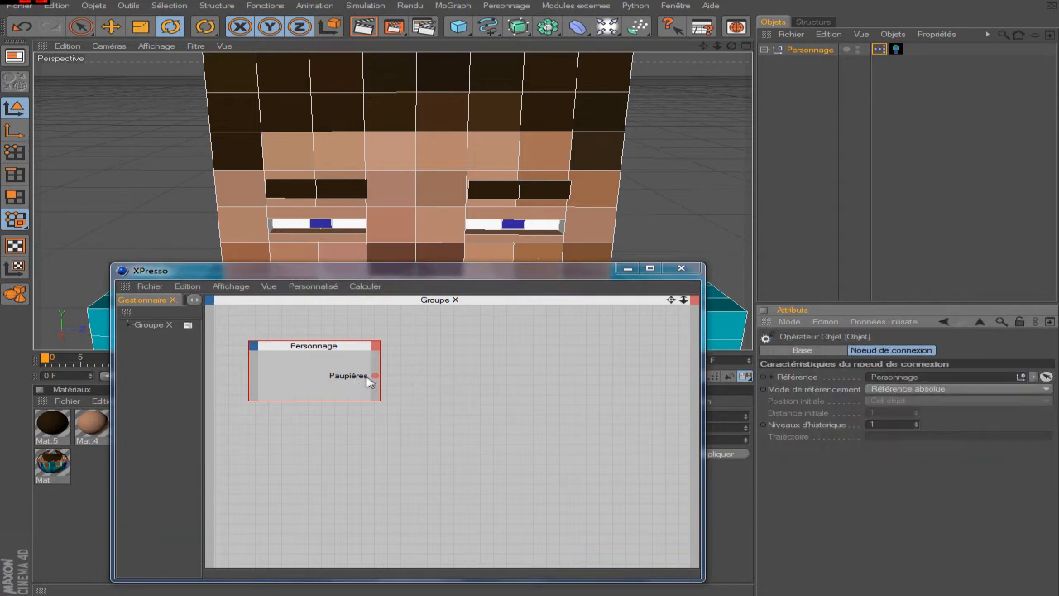
click(809, 49)
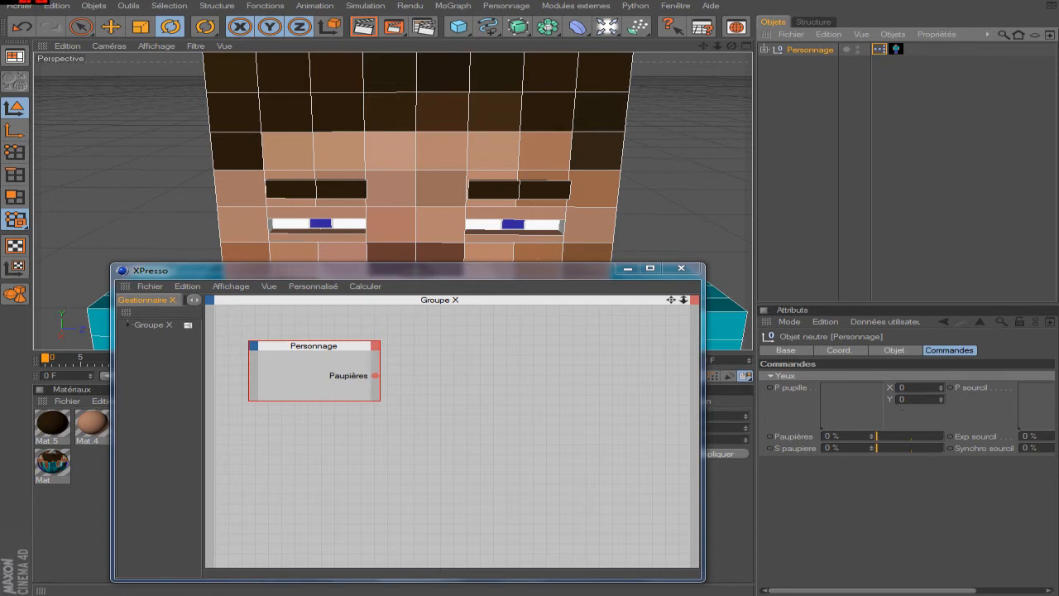
mouse_move(878, 436)
mouse_down()
mouse_move(968, 442)
mouse_move(867, 439)
mouse_up()
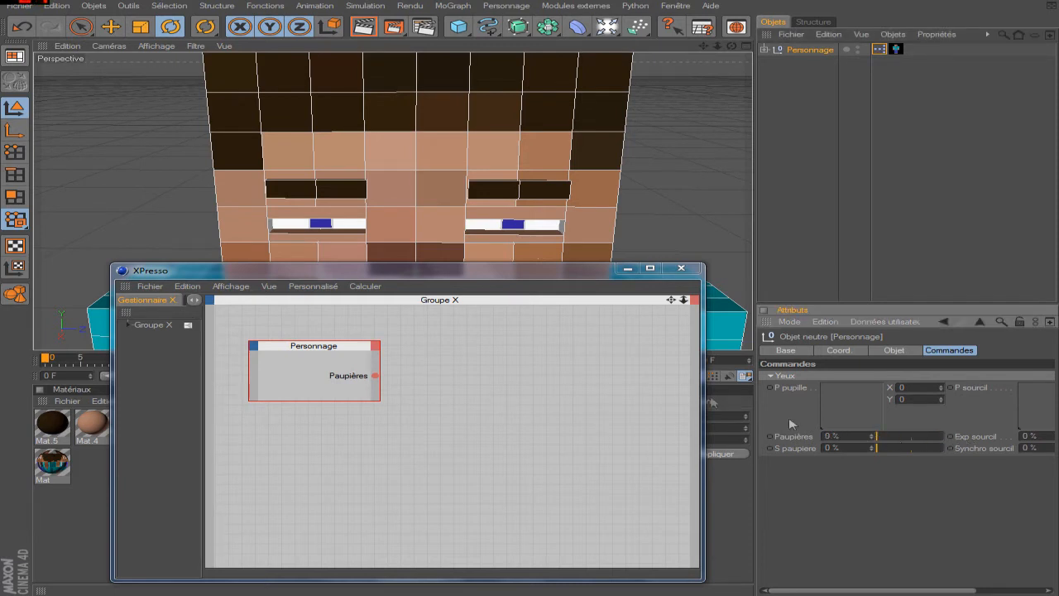
click(485, 222)
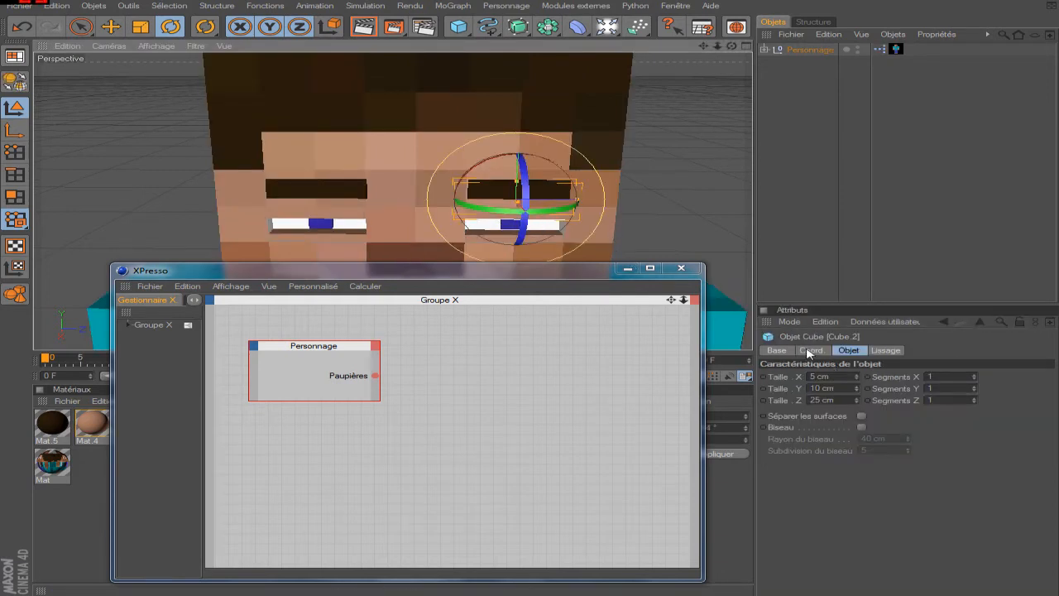
Step: Add a Cartographie d'intervalle calculation node to the XPresso graph beside the Personnage node
click(522, 347)
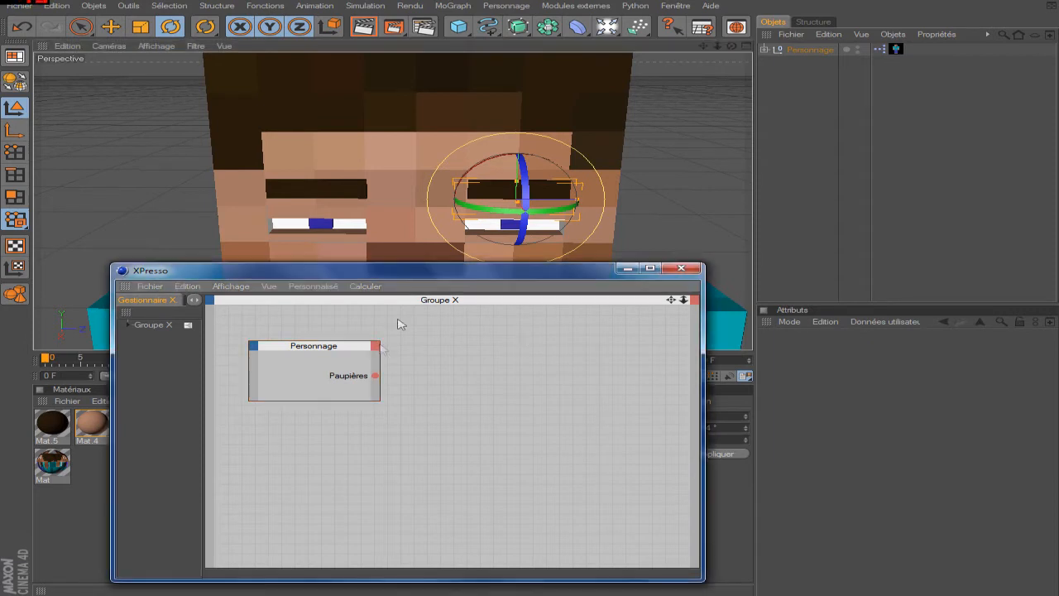
right_click(458, 367)
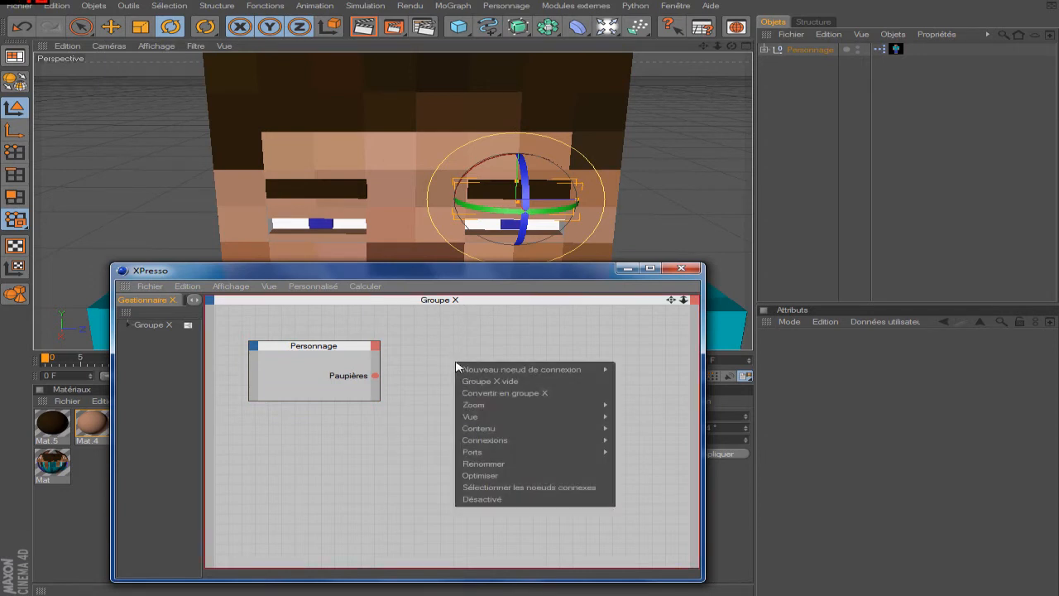
mouse_move(496, 370)
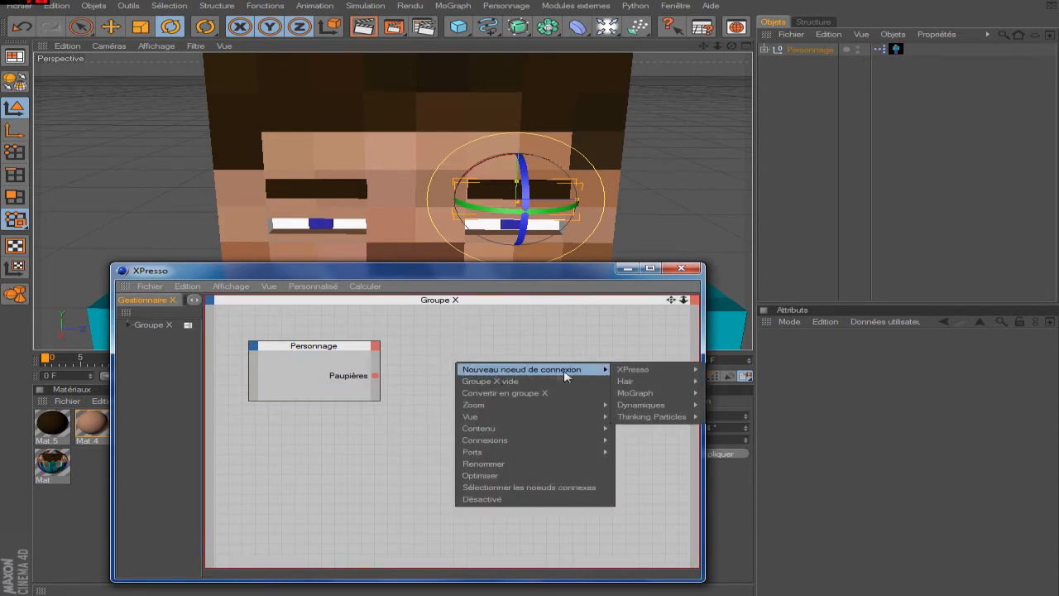
mouse_move(660, 369)
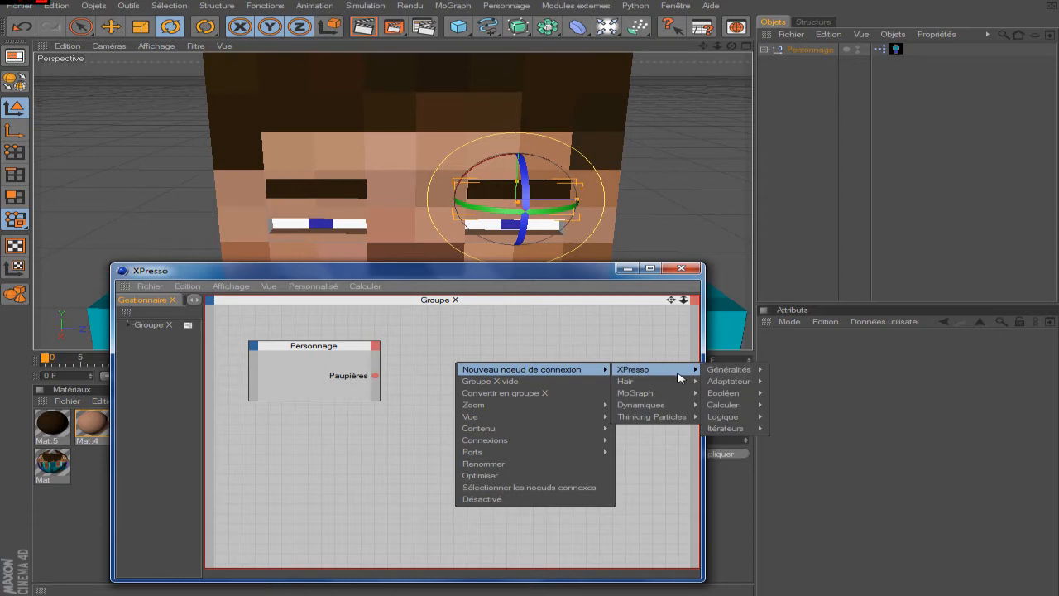
mouse_move(717, 377)
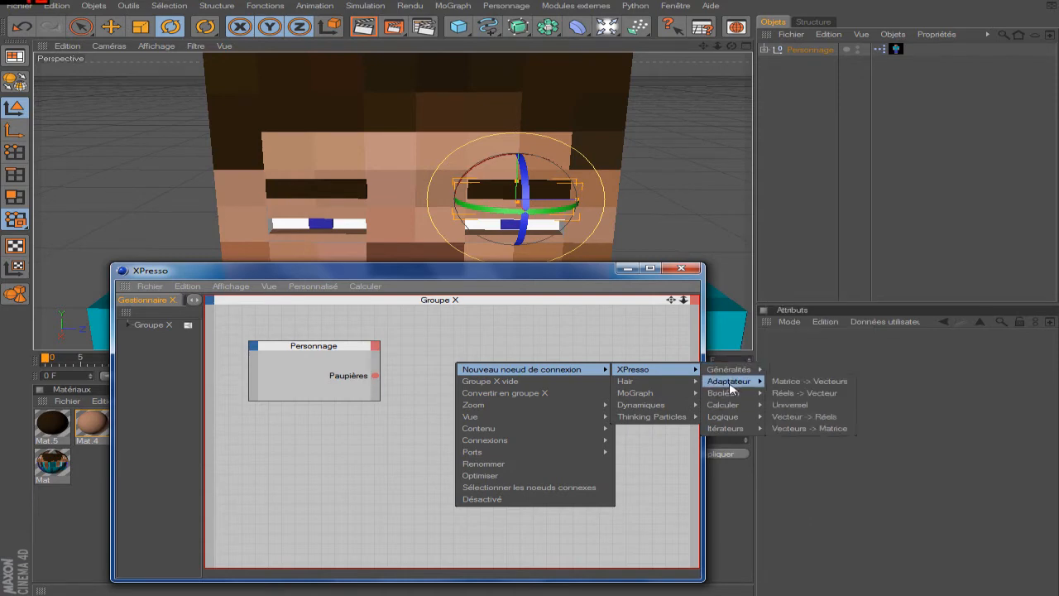
mouse_move(728, 408)
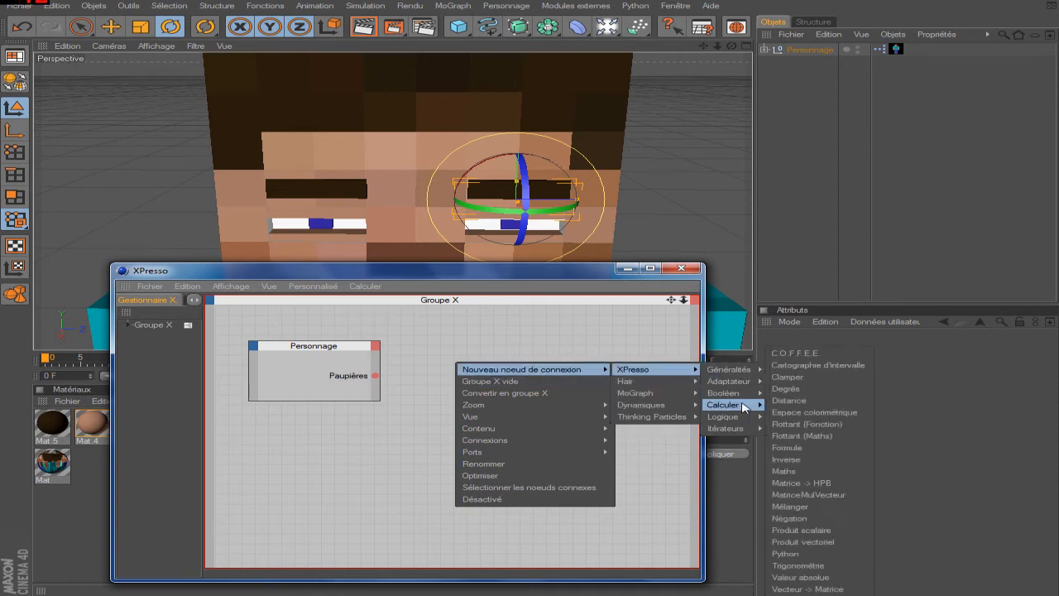
click(817, 367)
Step: Connect the Paupières output to the Entrée port of Cartographie d'intervalle and arrange both nodes so their ports line up
drag(456, 354, 494, 354)
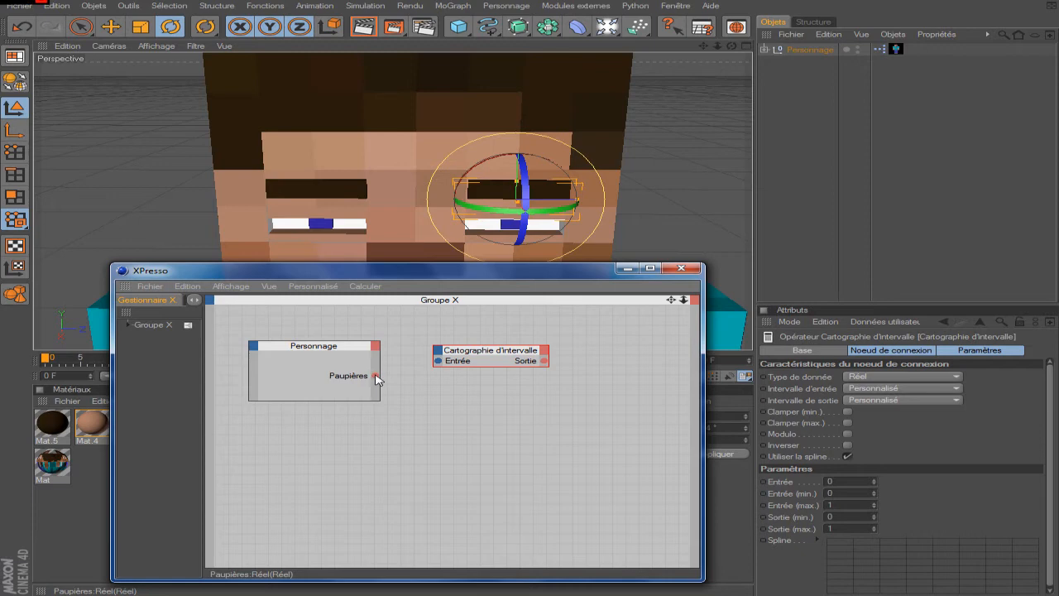
drag(376, 377, 443, 366)
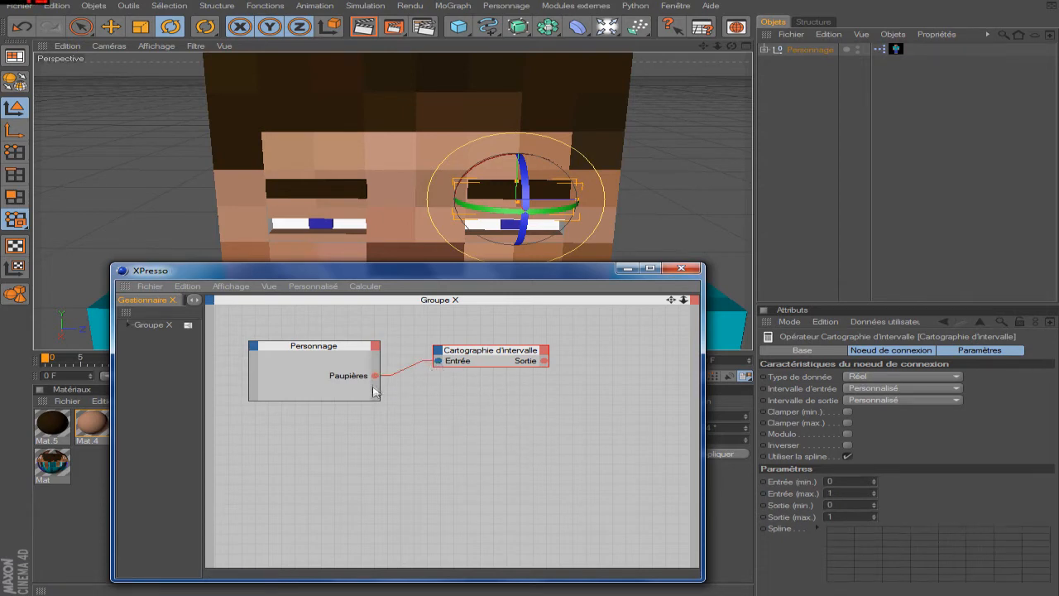
drag(349, 350, 361, 335)
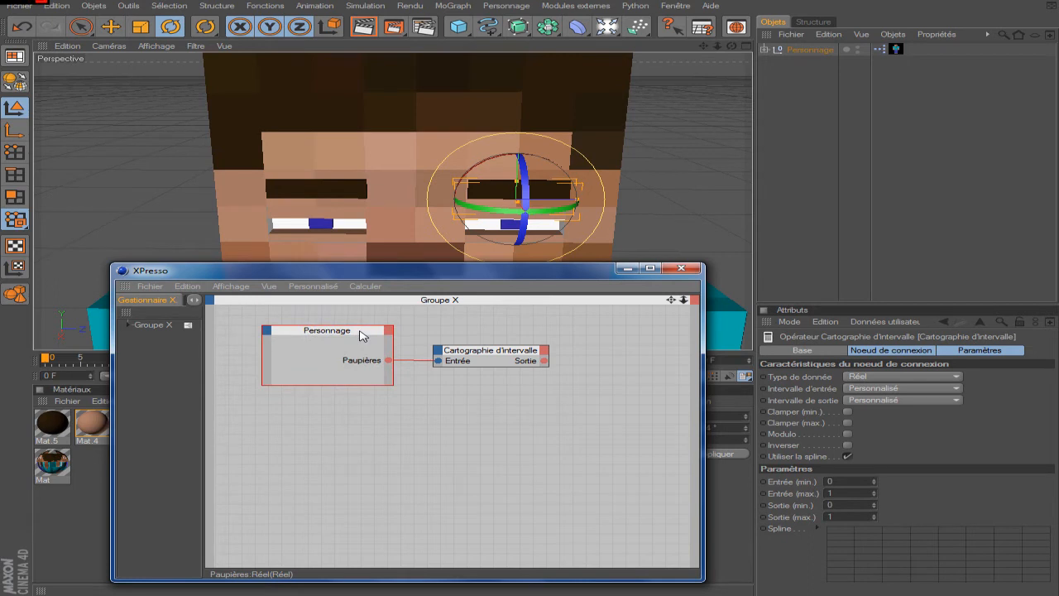
Step: Compare the Cartographie d'intervalle input parameters with the Paupières slider range on the Personnage null
click(484, 353)
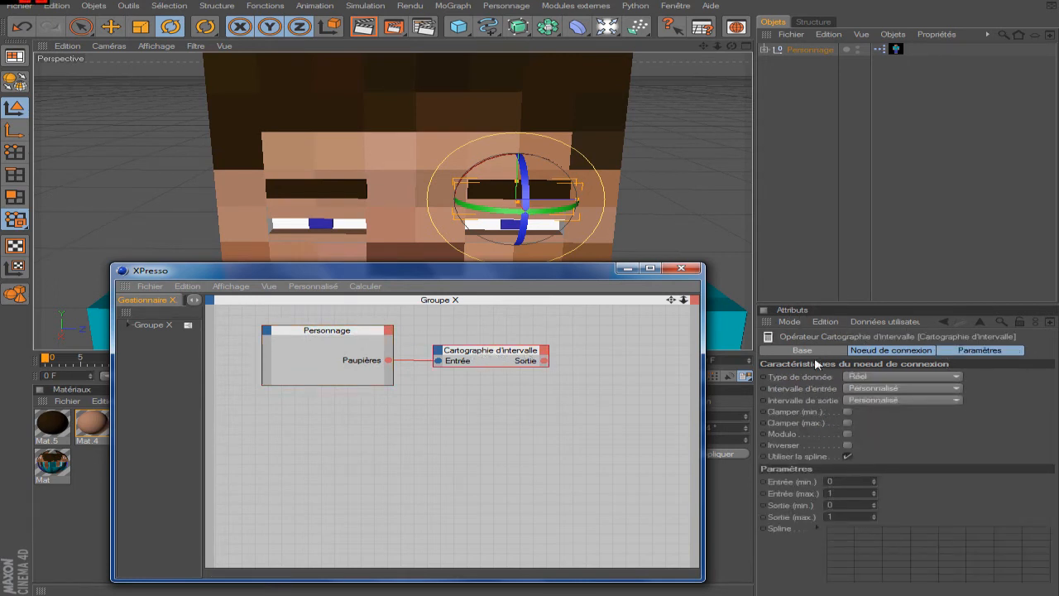
click(810, 496)
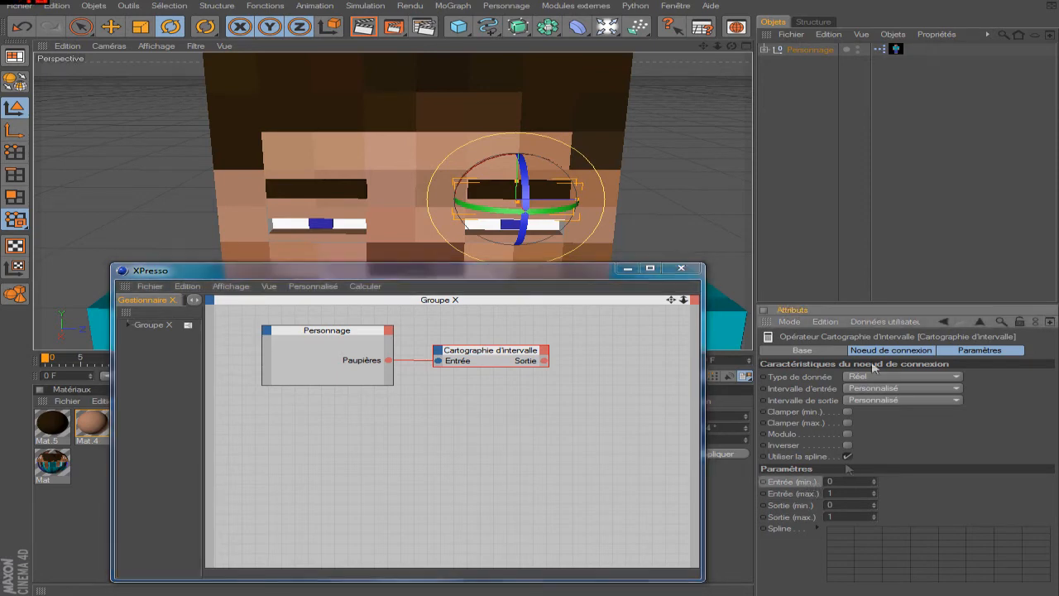
click(810, 49)
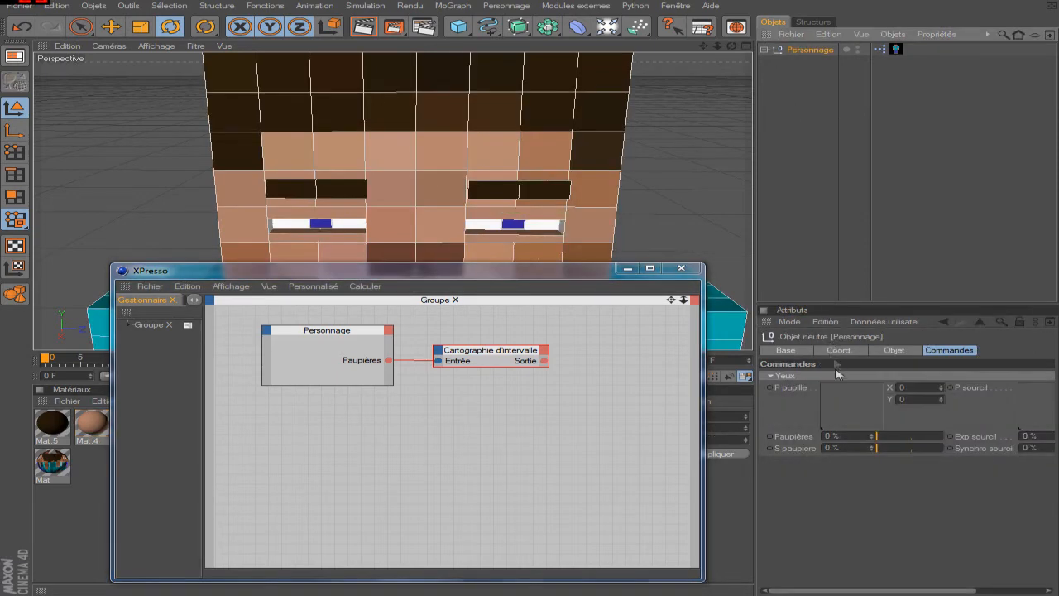
click(889, 439)
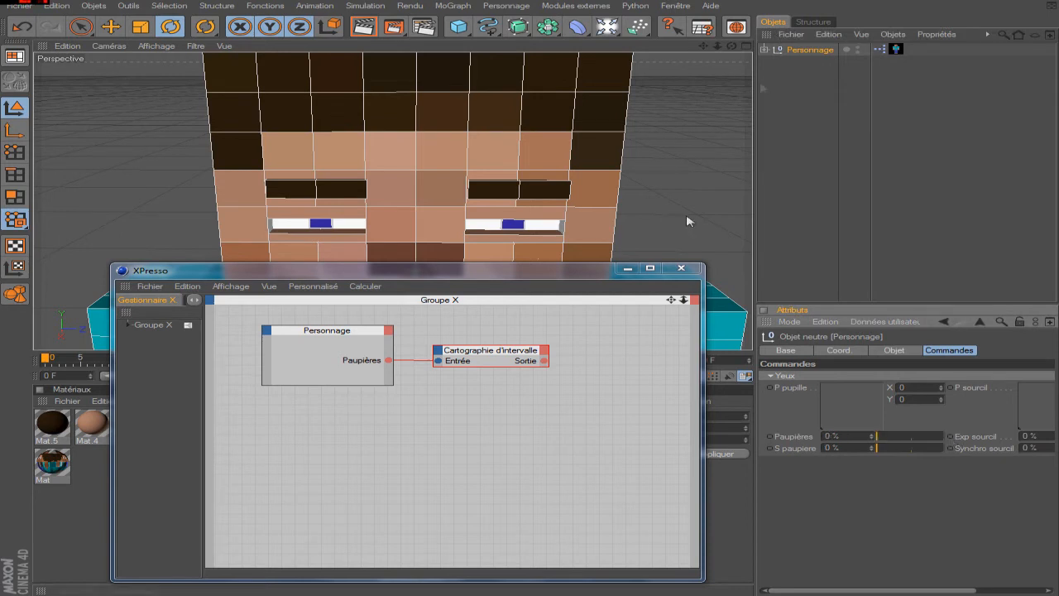
Step: Set the Cartographie d'intervalle input range to a minimum of 0 and a maximum of 100
click(513, 350)
click(829, 481)
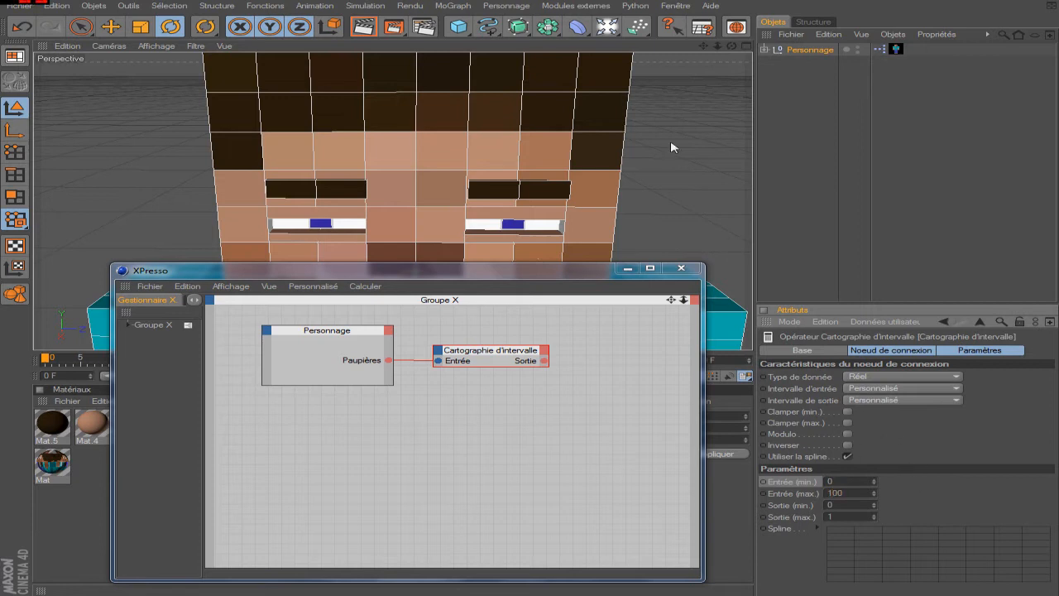
Step: Select the upper eyelid cube Cube.2 with the Move tool and reveal it under tete in the Personnage hierarchy
click(624, 267)
click(521, 223)
click(547, 192)
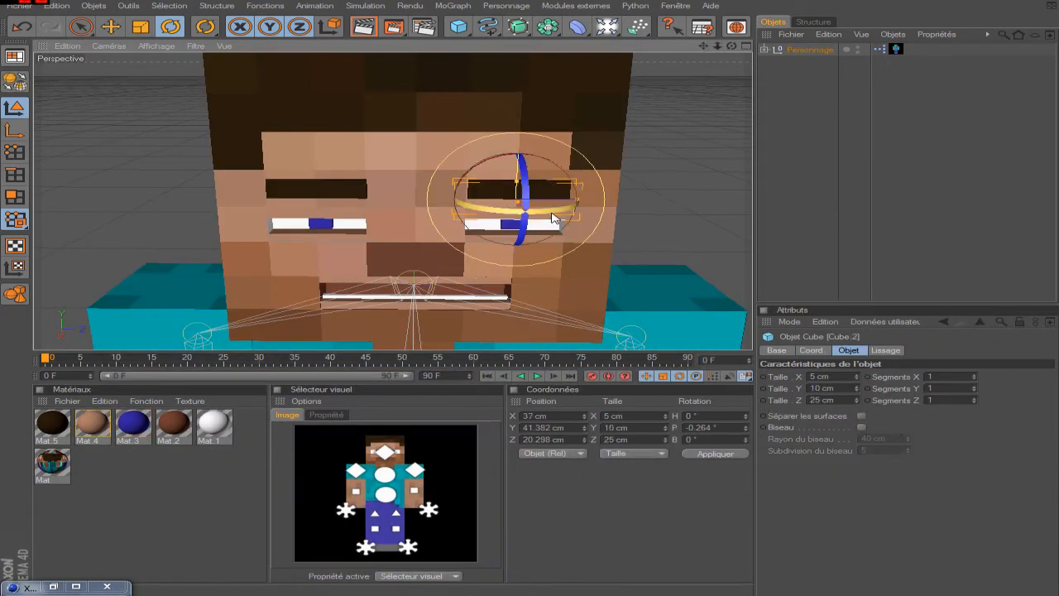
click(110, 26)
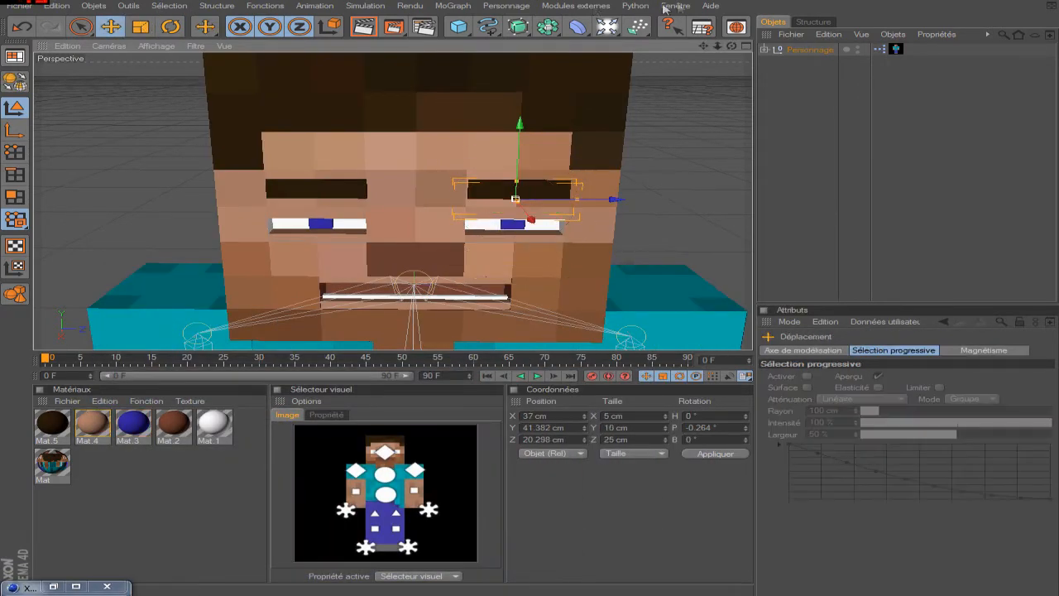
drag(731, 47, 706, 53)
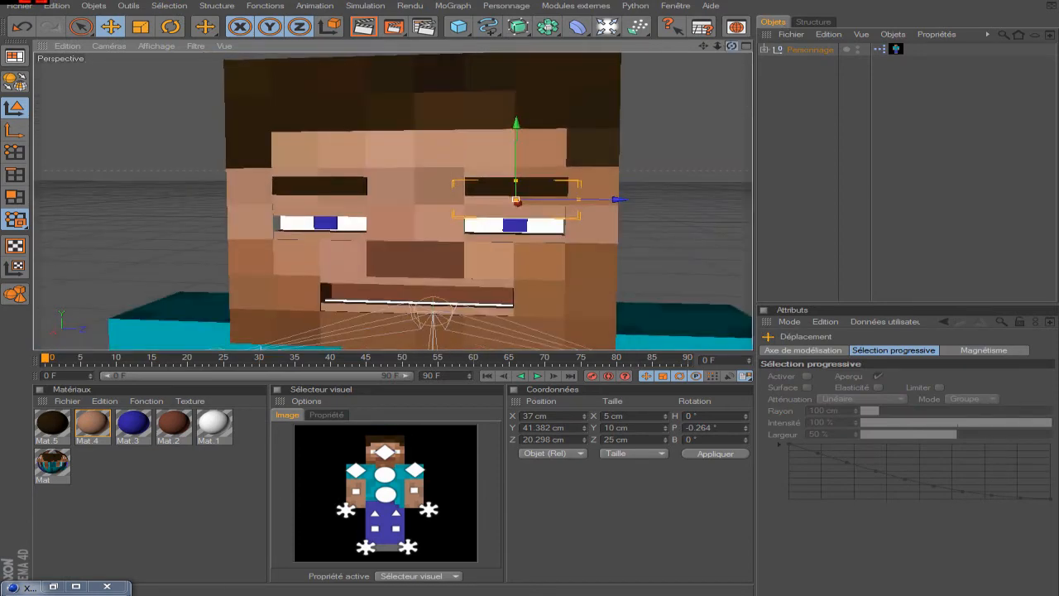
drag(516, 165, 515, 166)
drag(517, 202, 517, 201)
click(764, 50)
click(773, 62)
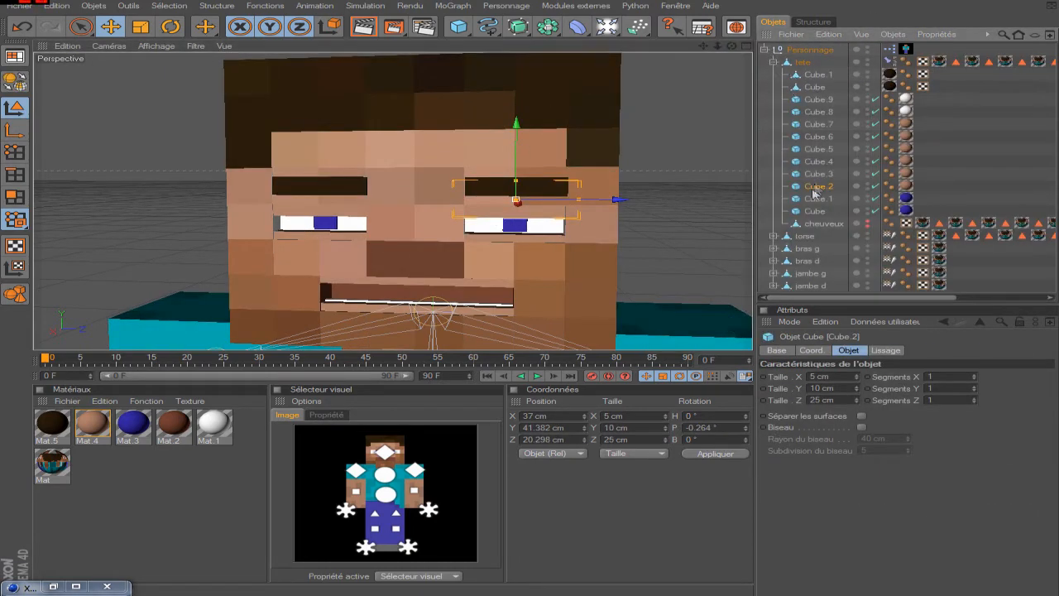
Step: Set the Position Y coordinate of eyelid Cube.2 to 40 cm to test its closed position
click(811, 350)
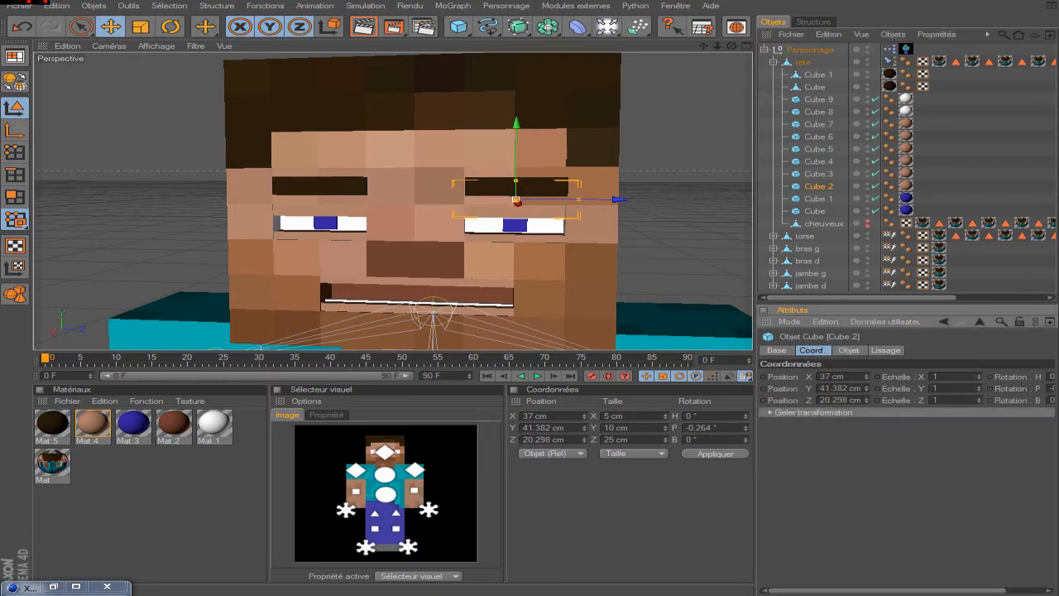
double_click(843, 388)
text(40)
key(Return)
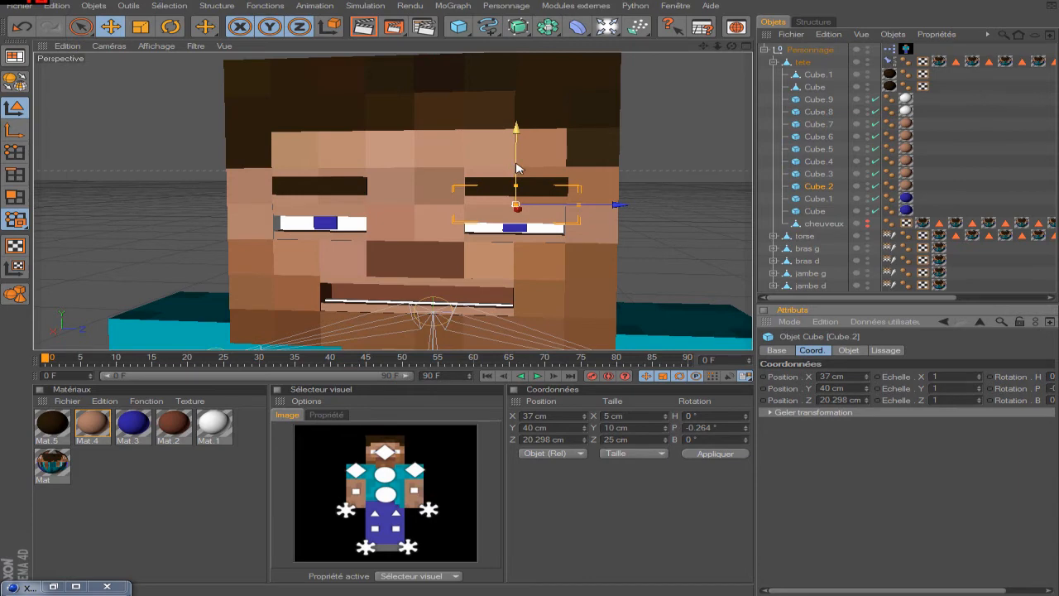
Step: Set the Position Y of eyelid Cube.2 to 45 cm, and slide it down and back up to check its travel
drag(517, 168, 516, 150)
double_click(842, 388)
text(45)
key(Return)
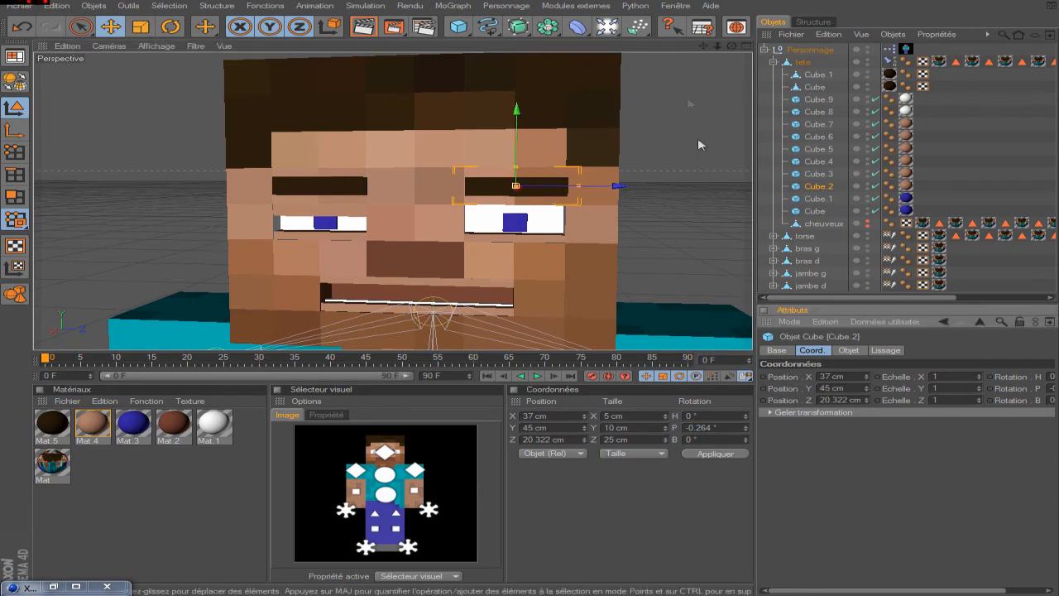
drag(516, 128, 516, 149)
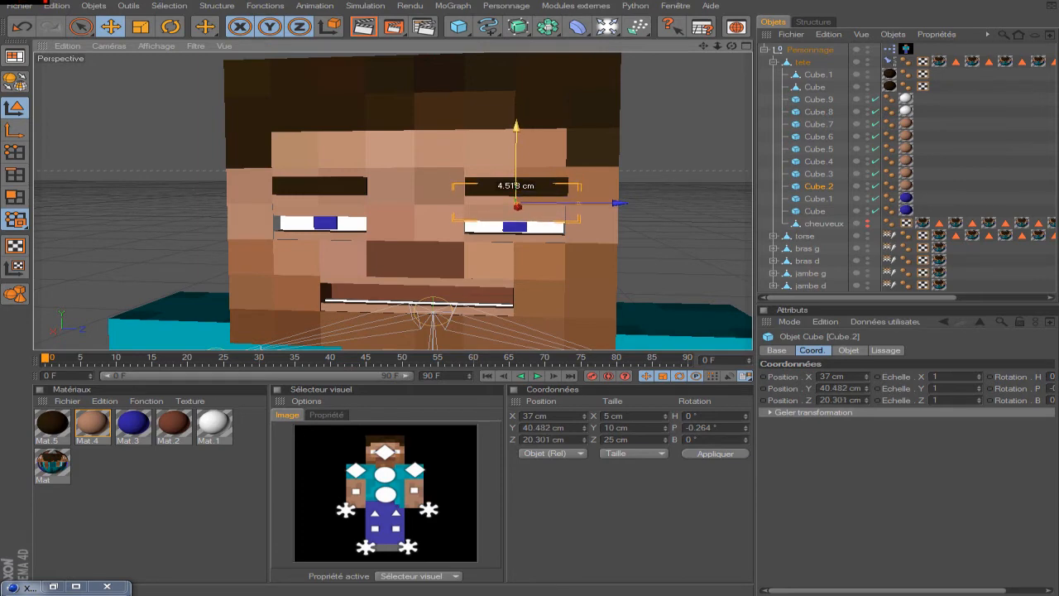
drag(516, 149, 516, 128)
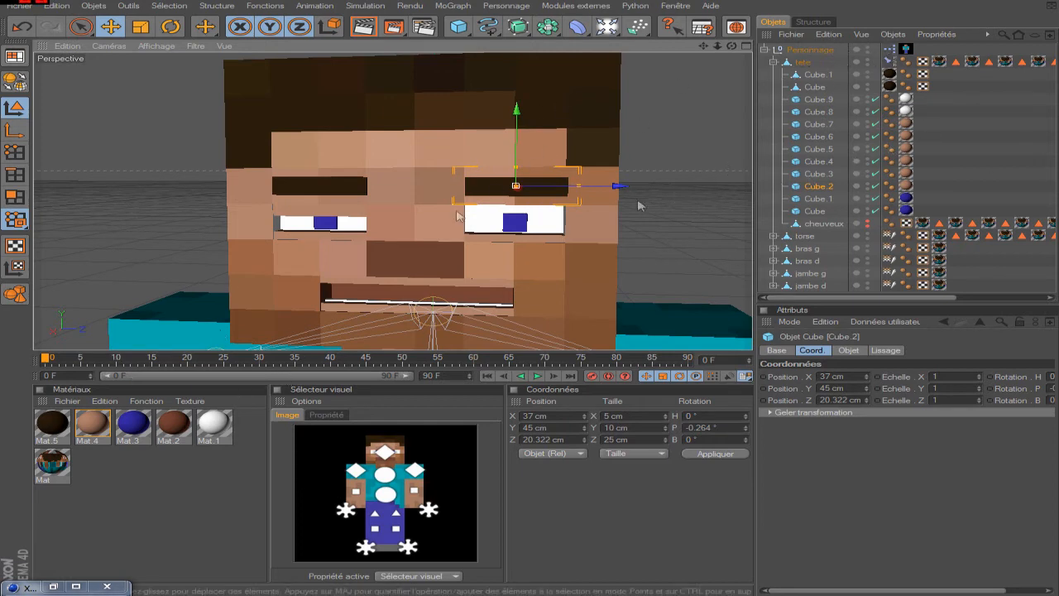
Step: Select the Personnage null, collapse its hierarchy and reopen its XPresso graph
drag(24, 589, 170, 464)
click(199, 465)
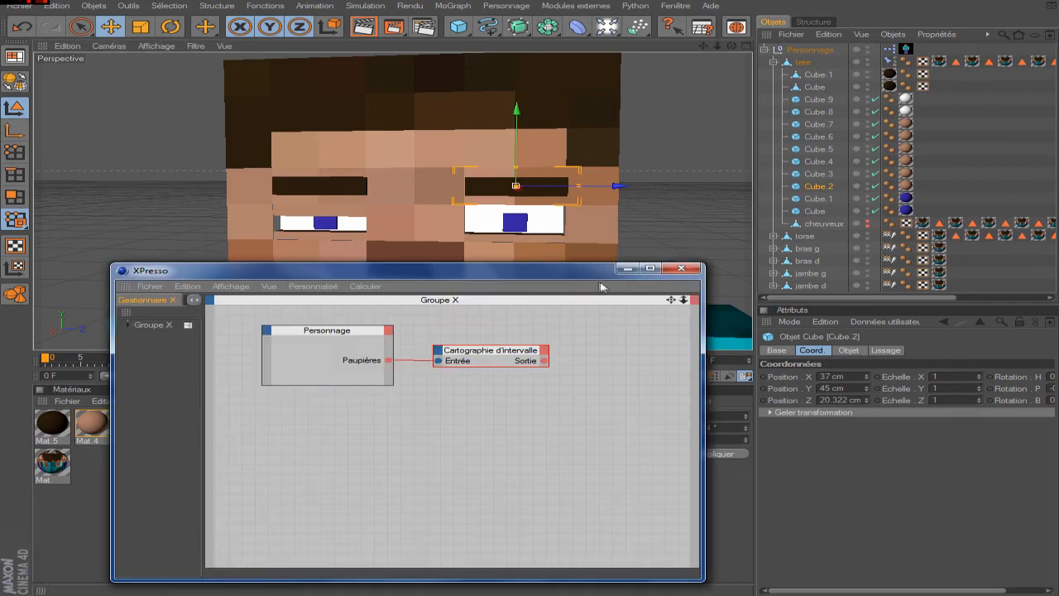
click(681, 268)
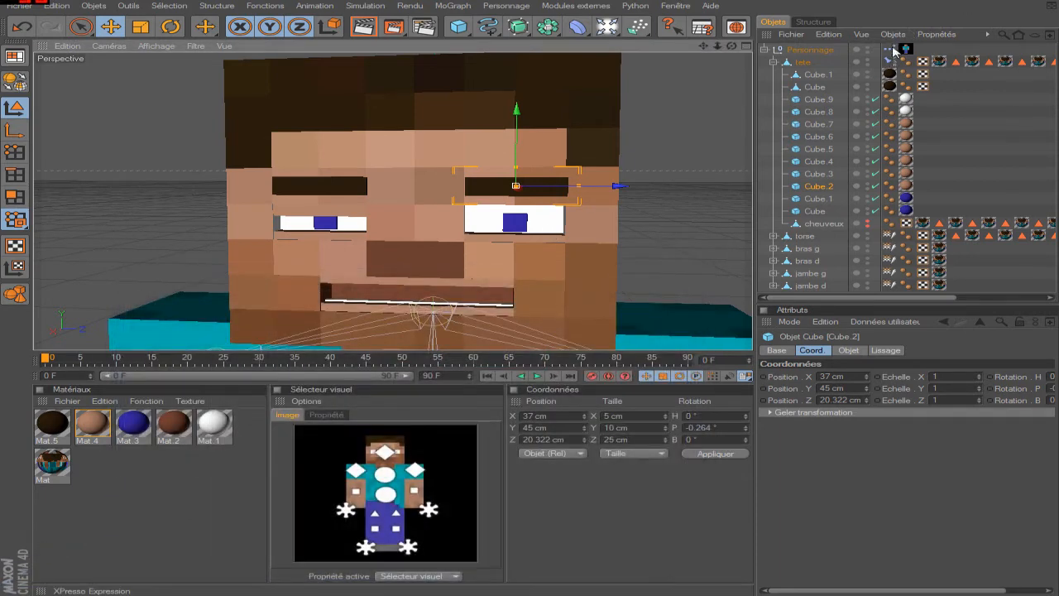
click(792, 51)
click(765, 51)
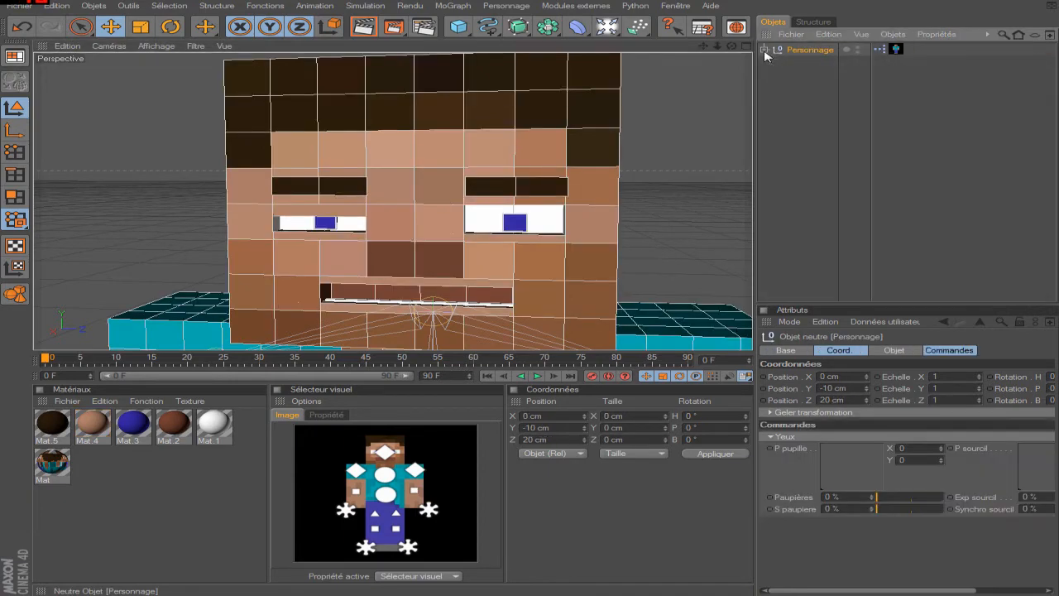
double_click(879, 50)
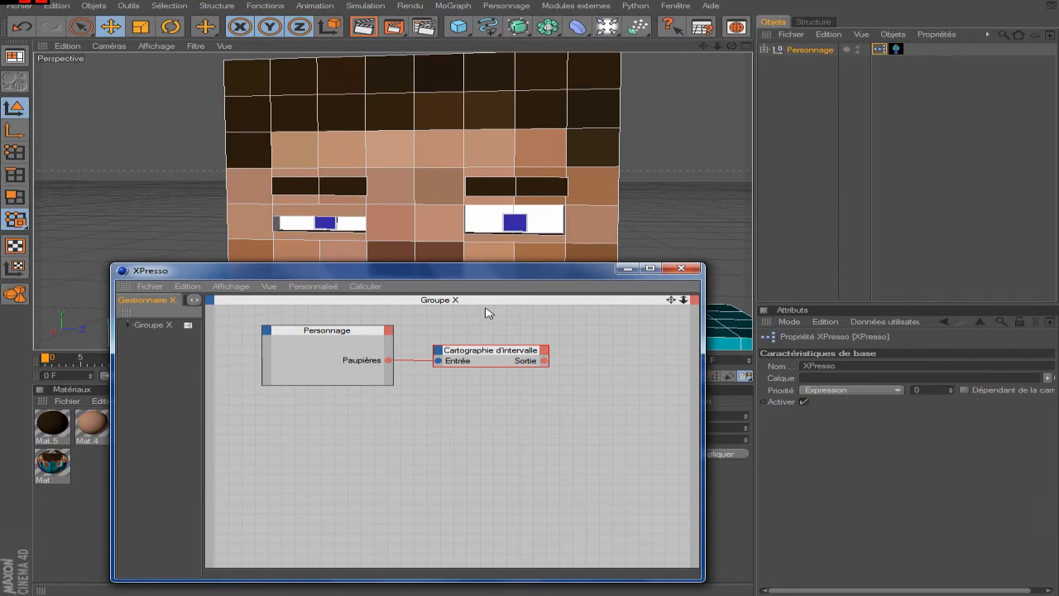
Step: Set the Cartographie d'intervalle output range to a minimum of 40 and a maximum of 45, and recheck the node's parameters
drag(487, 355, 503, 342)
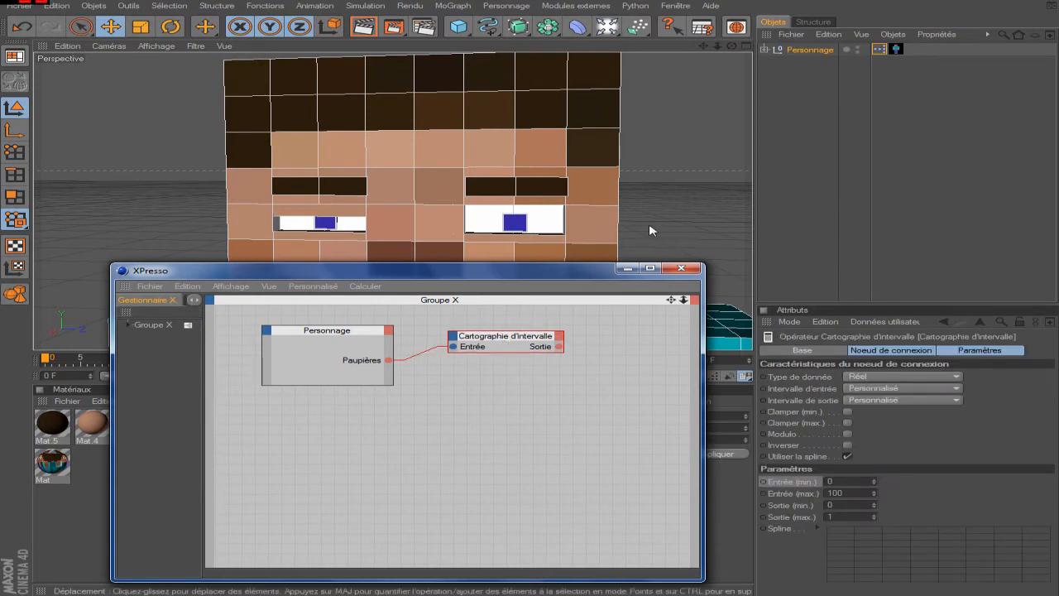
click(829, 504)
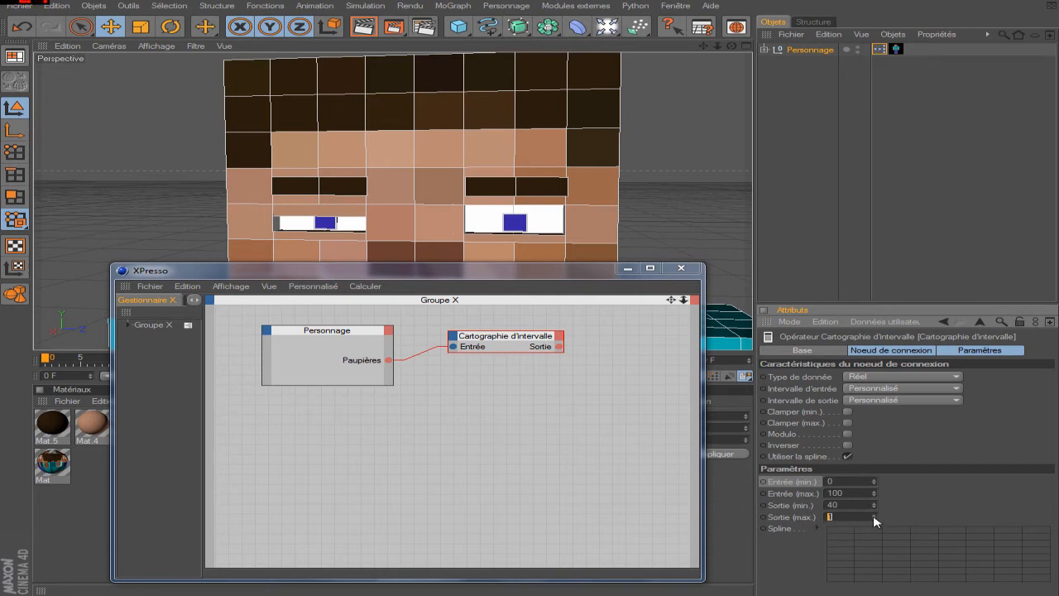
click(515, 416)
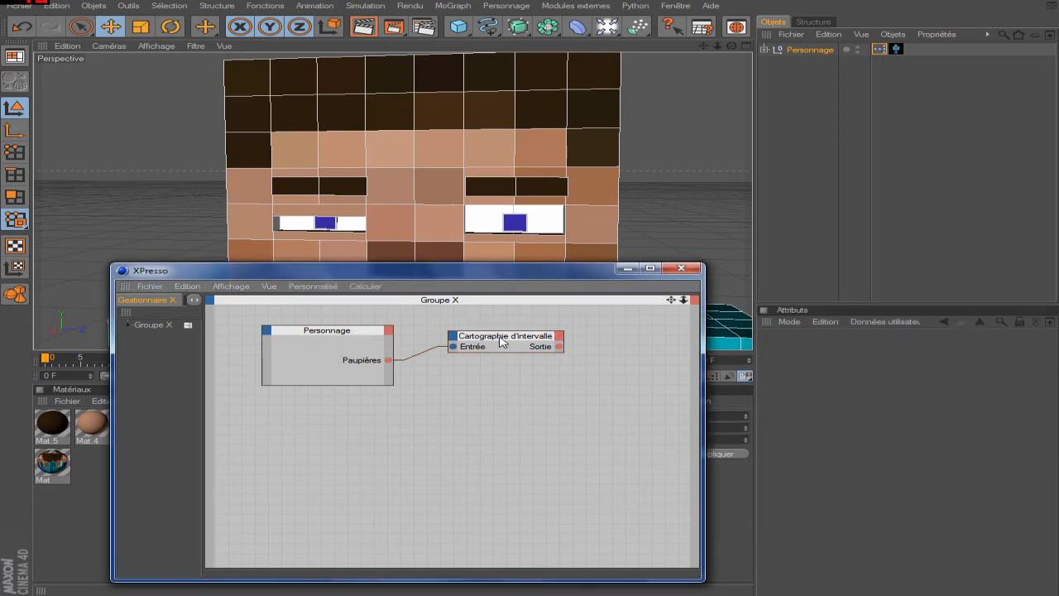
click(332, 340)
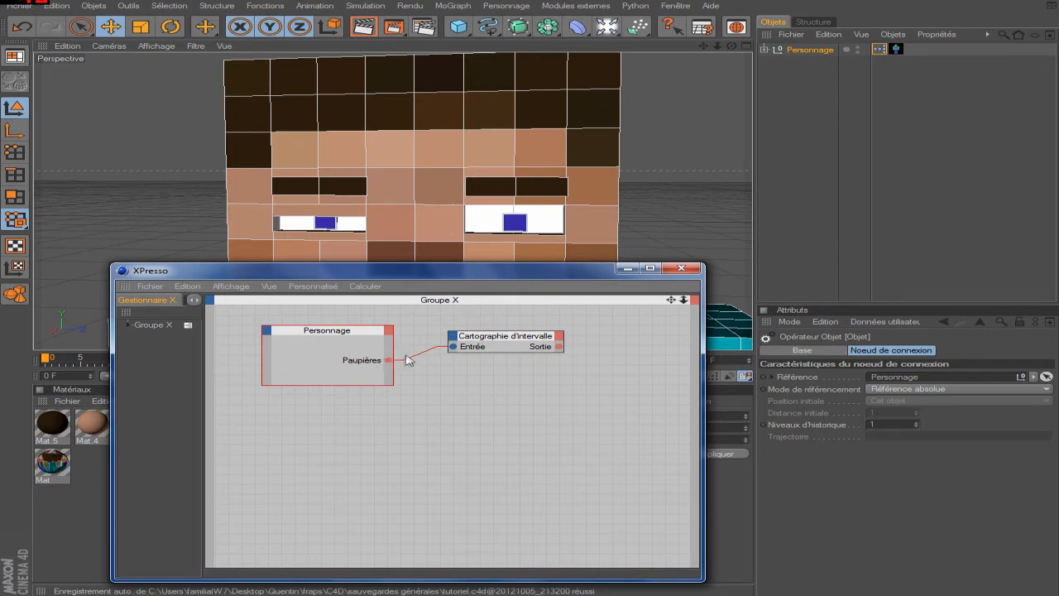
click(474, 338)
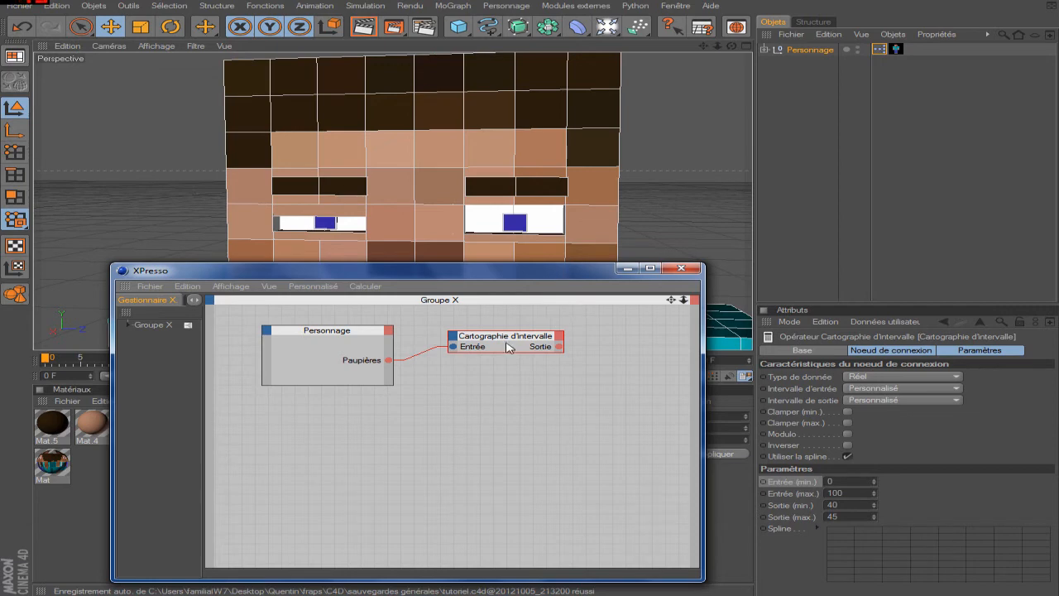
drag(507, 339, 503, 339)
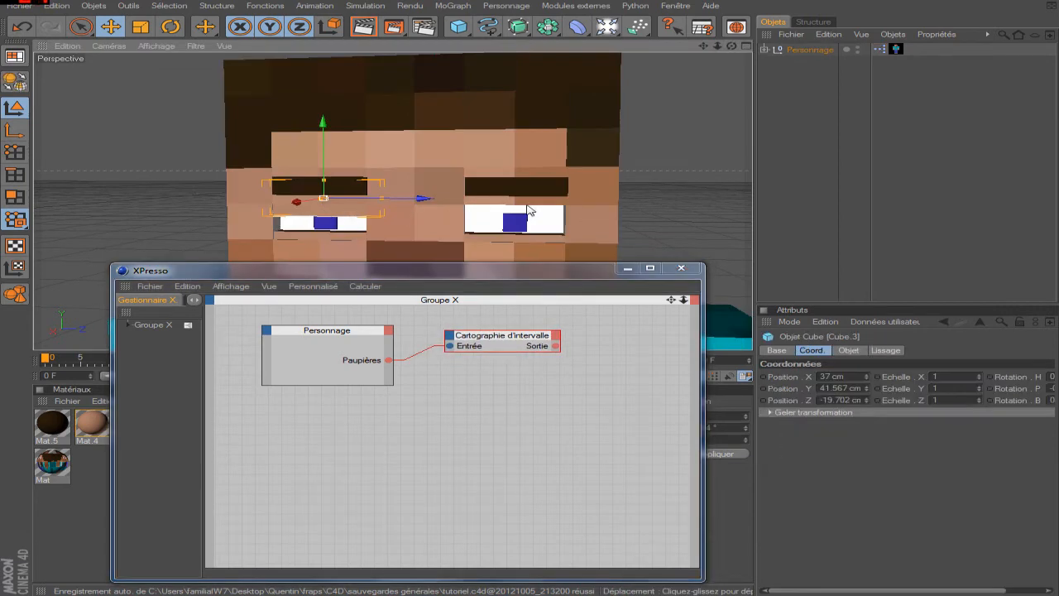
click(527, 339)
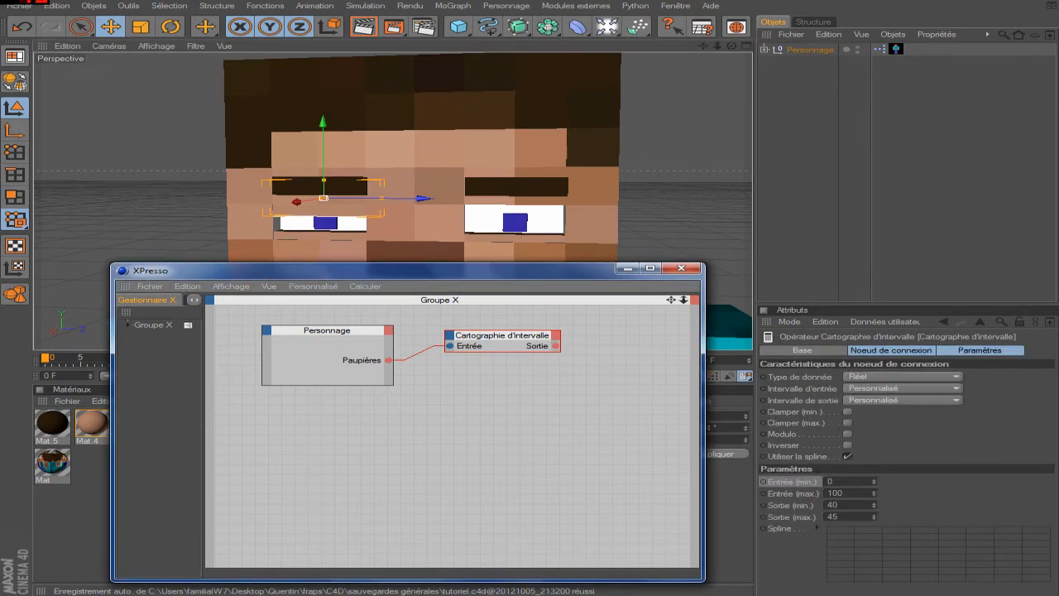
Step: Expand the Personnage hierarchy and lower the bottom eyelid Cube.4 to a Position Y of about 24.8 cm
click(766, 60)
click(764, 50)
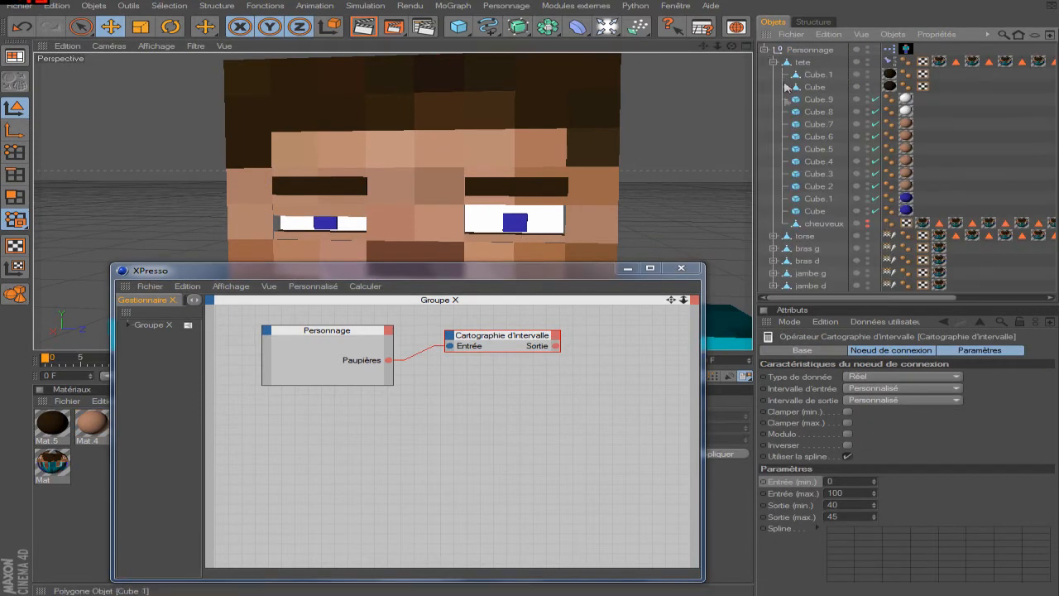
click(817, 149)
click(818, 161)
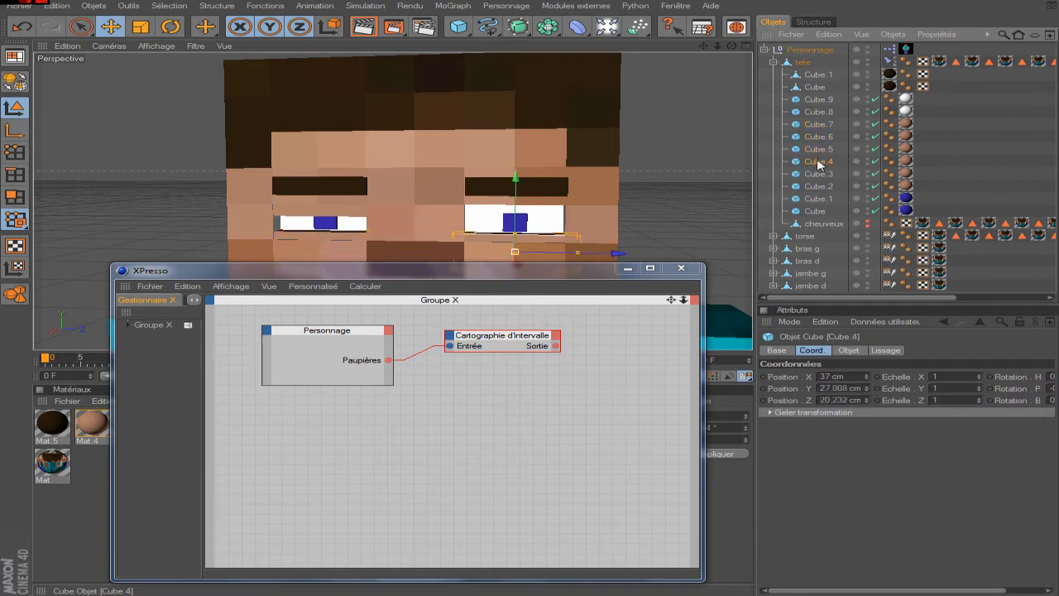
drag(248, 270, 218, 315)
drag(514, 214, 515, 248)
drag(517, 319, 526, 279)
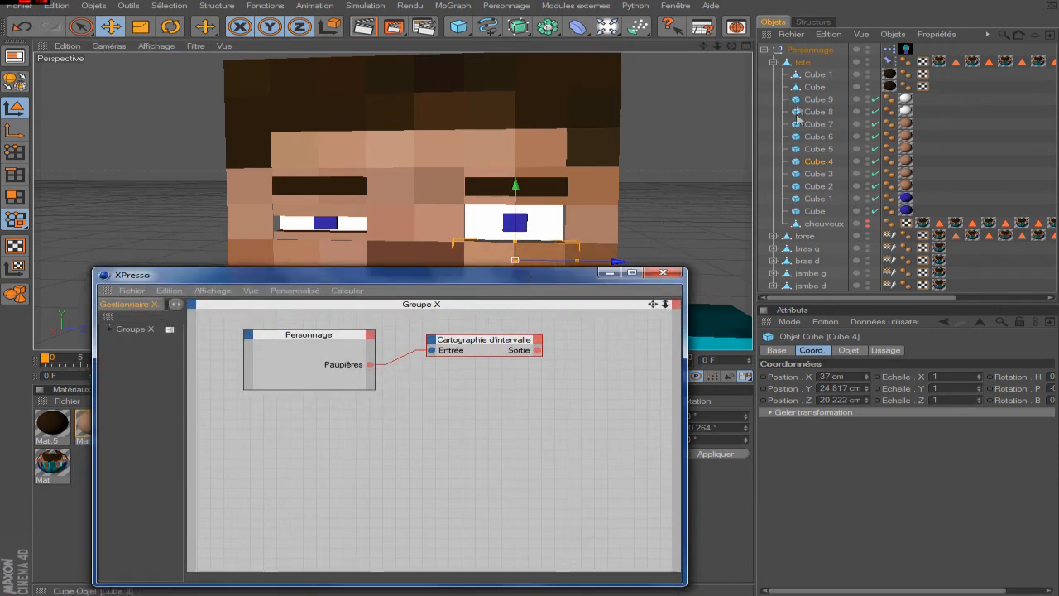
Step: Add the two upper eyelids, Cube.3 and Cube.2, to the XPresso graph as nodes, then space them apart and enlarge them
click(806, 149)
click(817, 138)
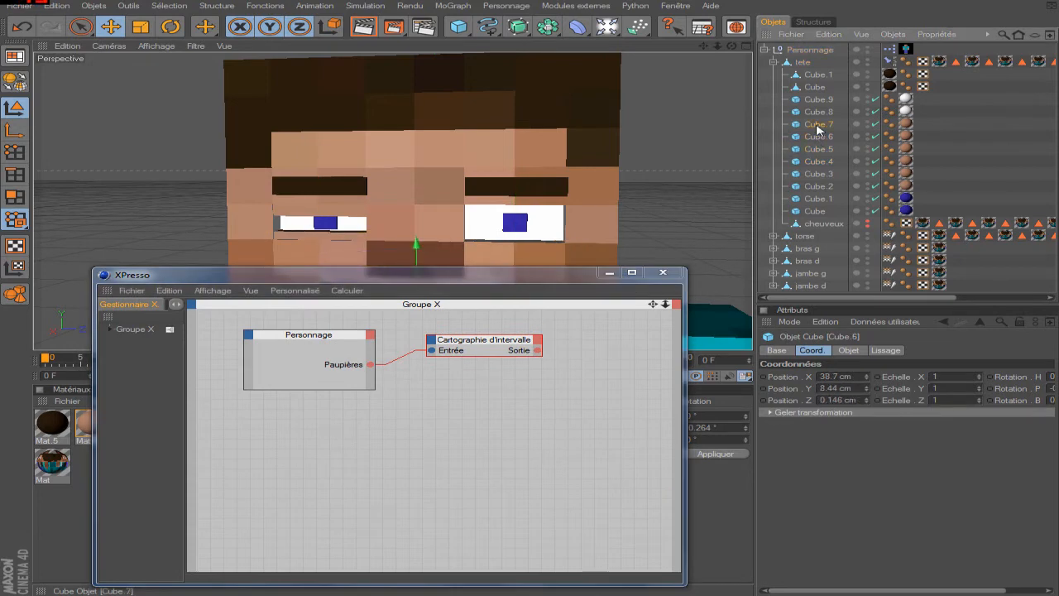
click(818, 149)
click(818, 161)
click(817, 174)
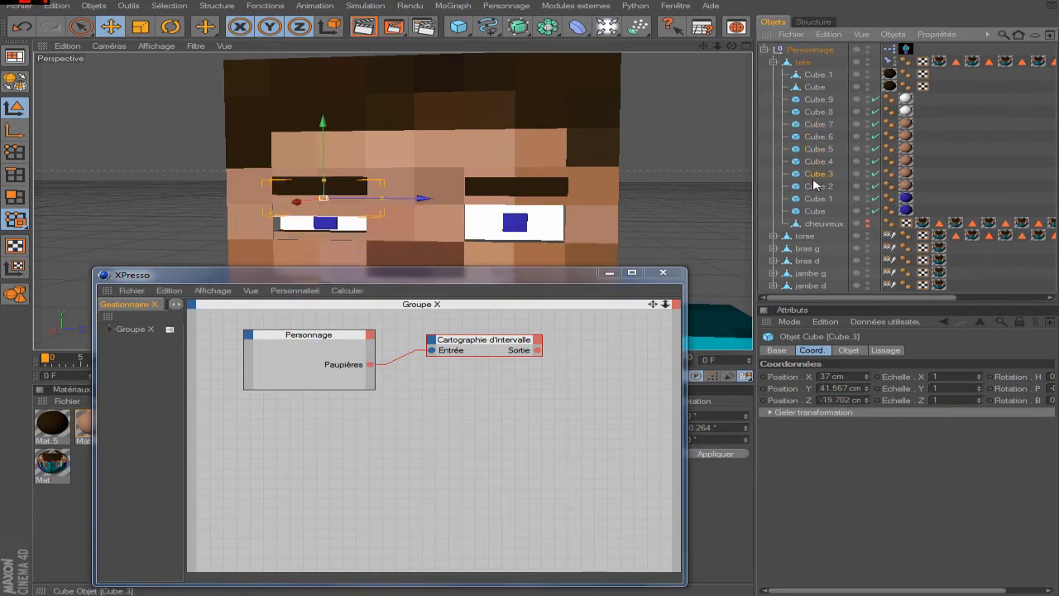
ctrl+click(816, 187)
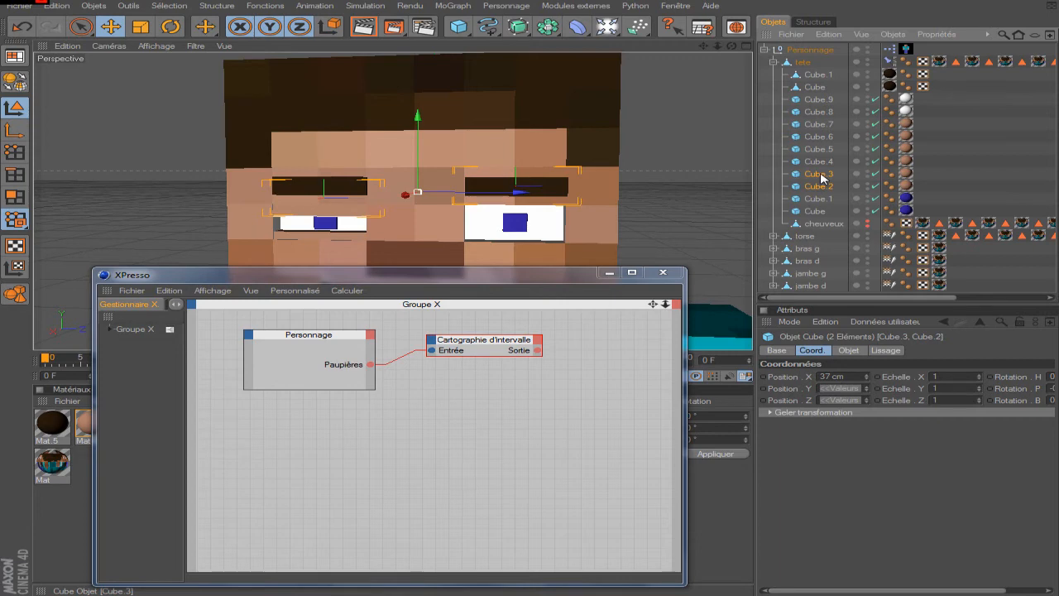
drag(797, 173, 620, 362)
click(610, 389)
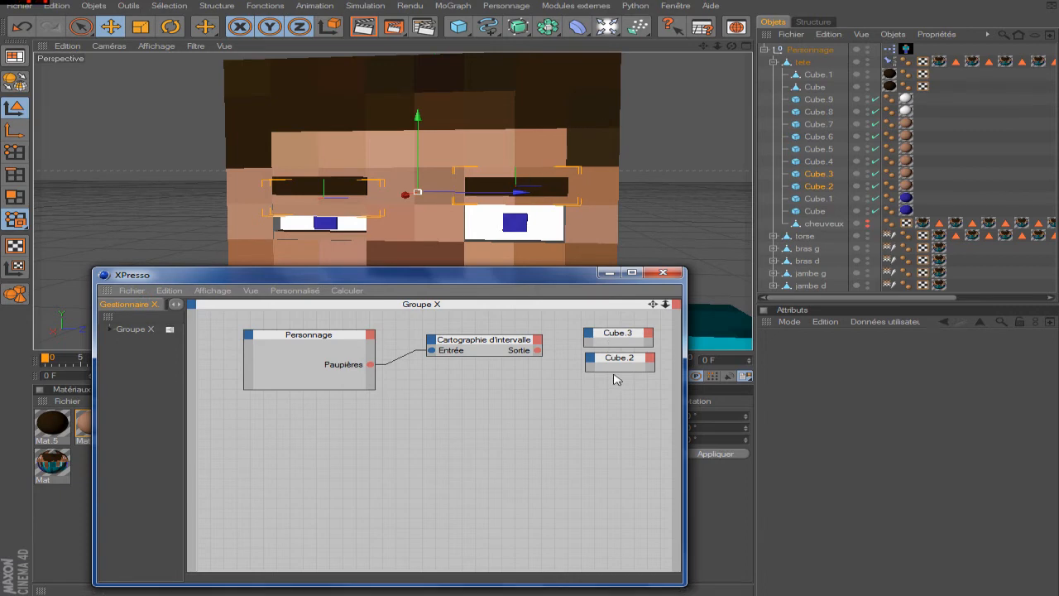
drag(616, 370, 616, 388)
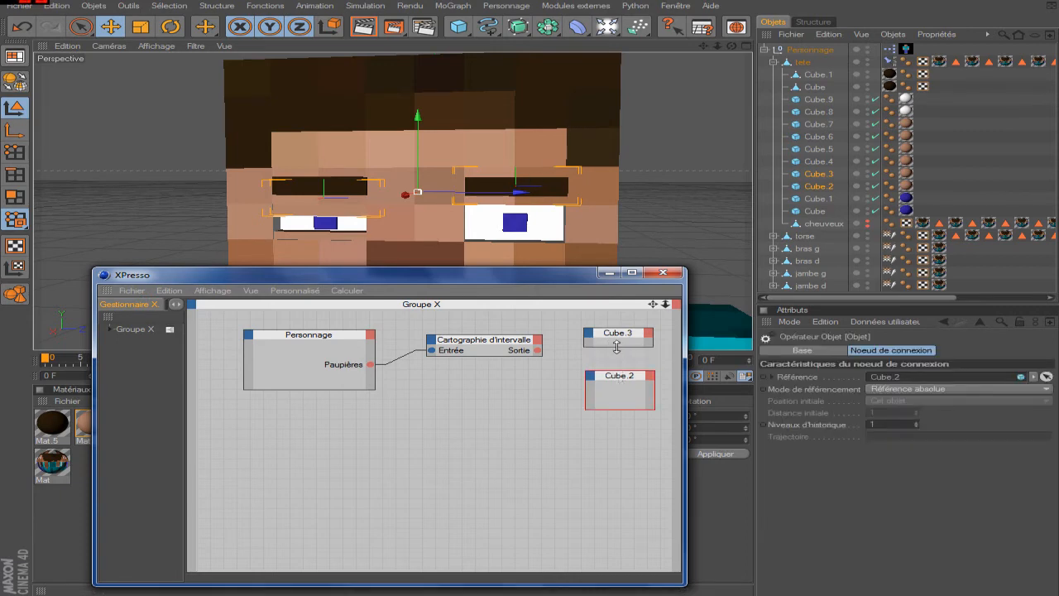
click(590, 335)
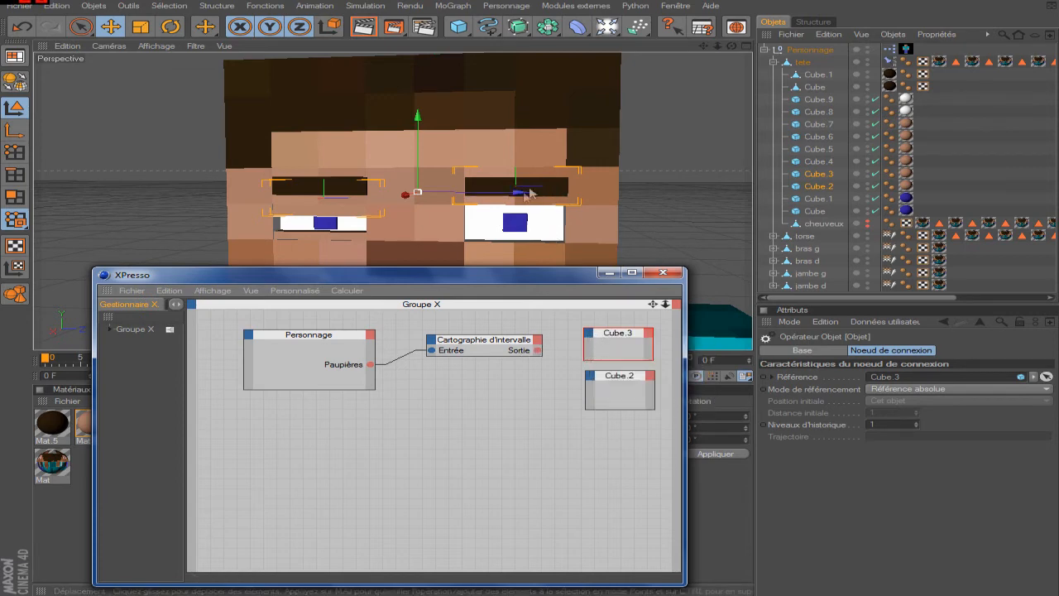
Step: Add a Position . Y input port to the Cube.3 node
click(589, 334)
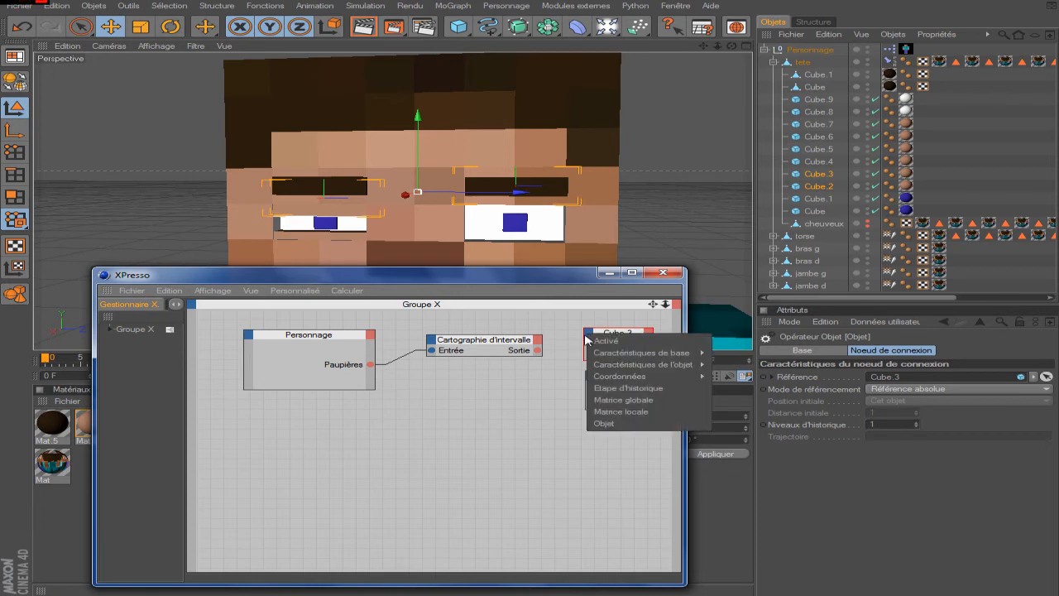
mouse_move(610, 357)
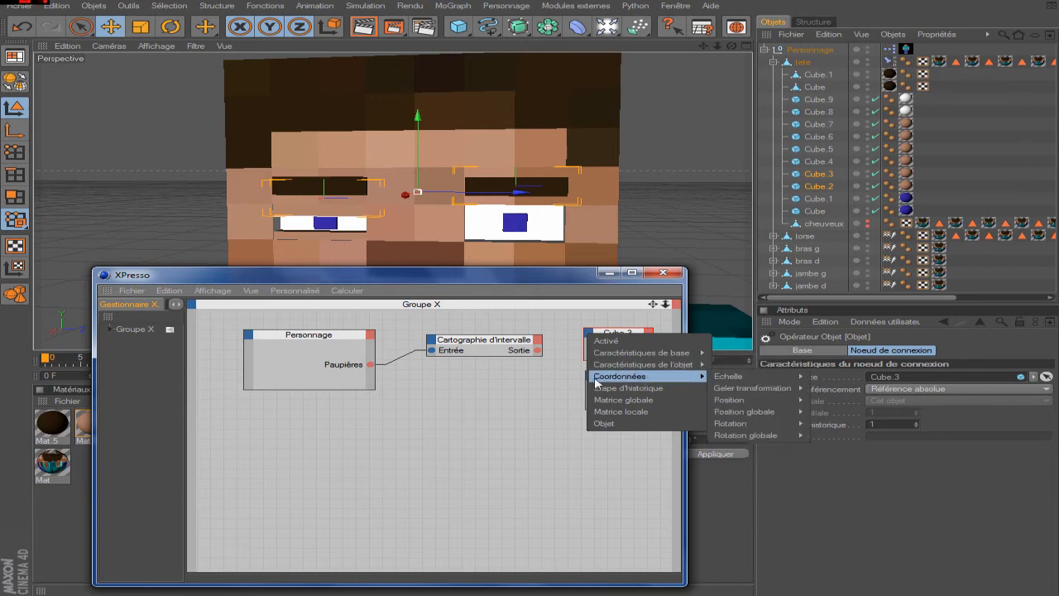
mouse_move(753, 402)
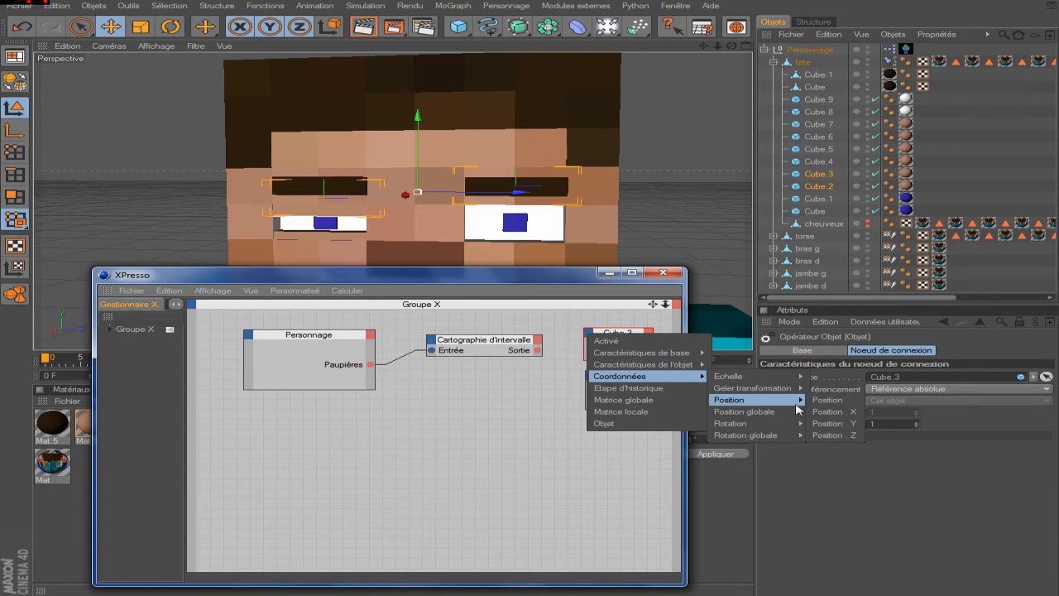
click(844, 426)
Step: Add a Position . Y input port to the Cube.2 node and connect the range mapper's Sortie to Position . Y of Cube.3 and Cube.2
click(591, 379)
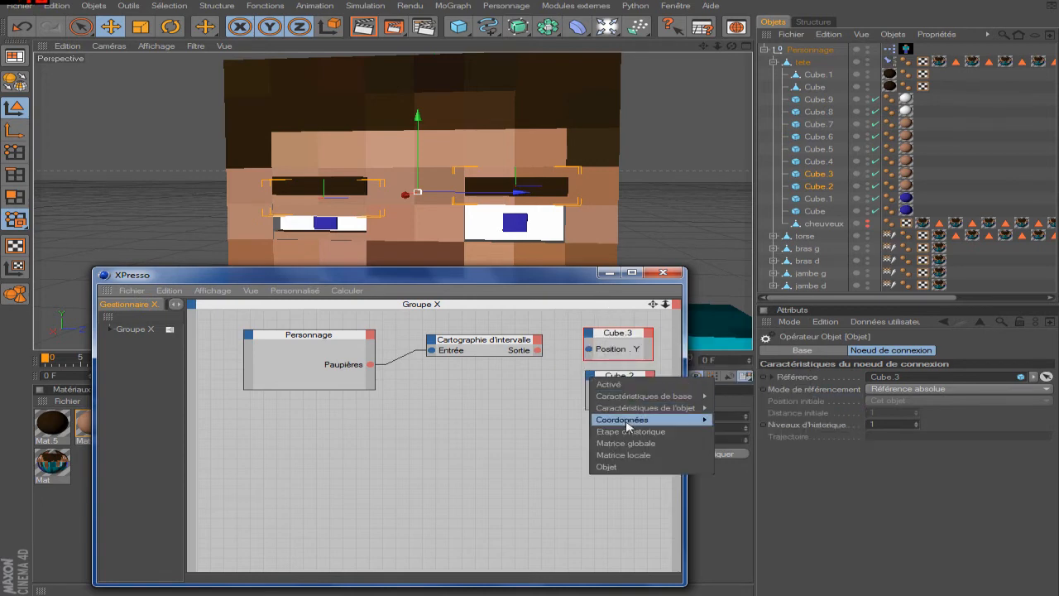
mouse_move(633, 422)
mouse_move(778, 447)
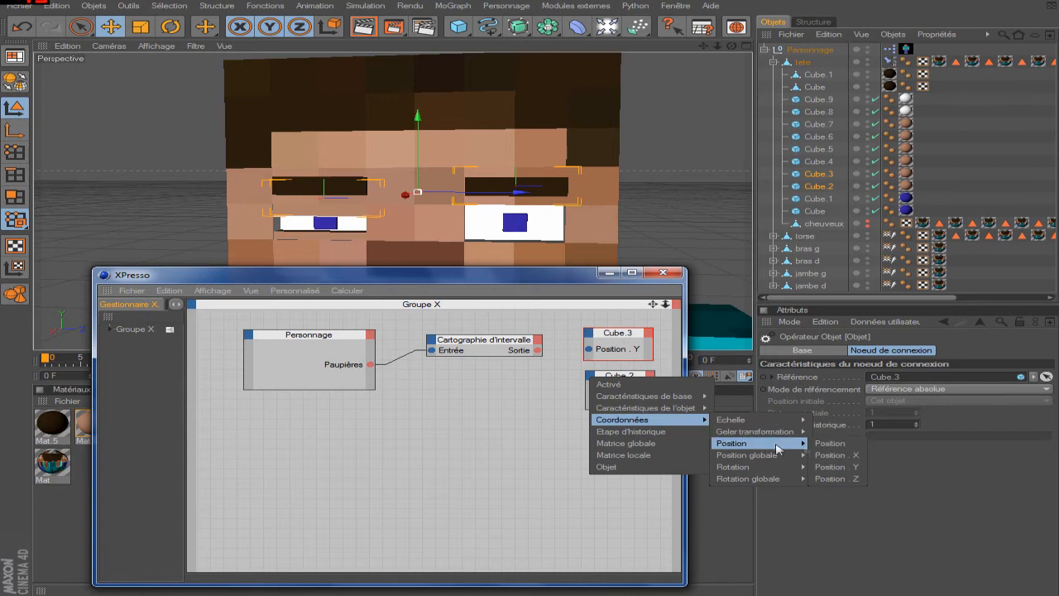
click(837, 467)
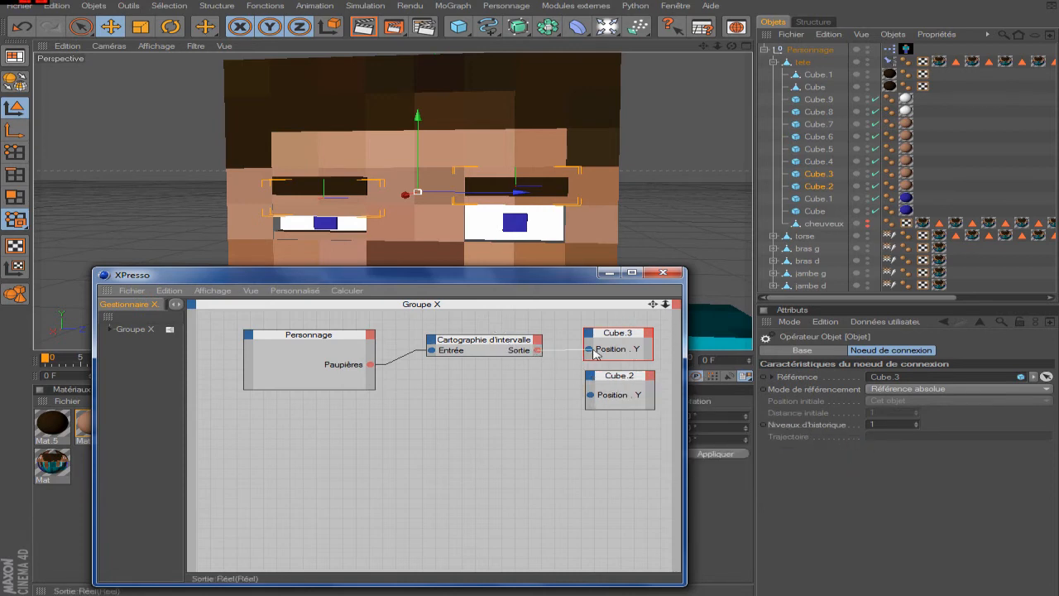
drag(537, 350, 589, 395)
click(512, 442)
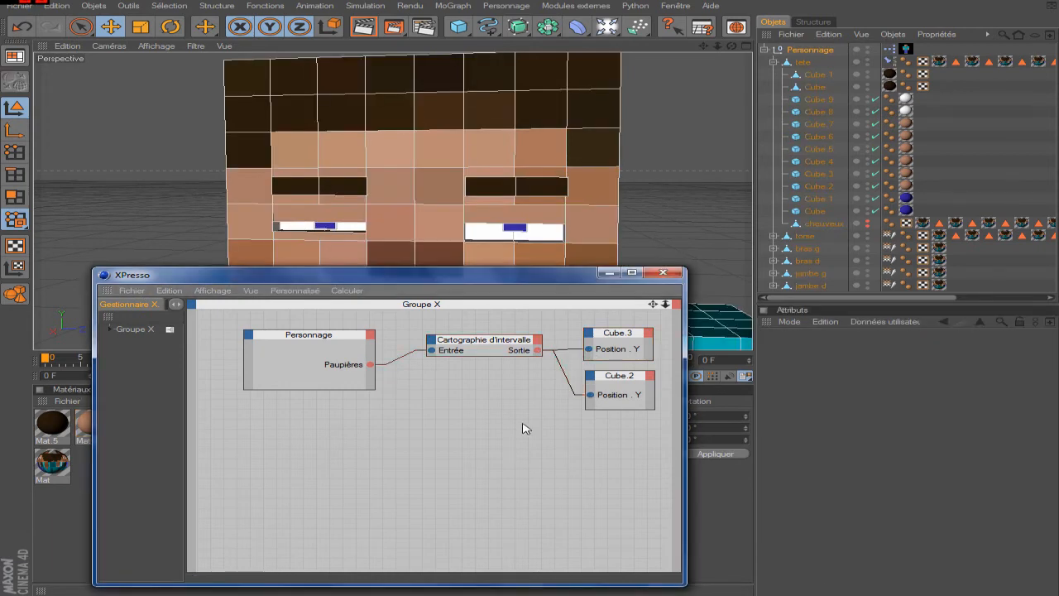
Step: Move the Personnage node closer to the Cartographie d'intervalle node, then select the Personnage object and test its Paupières control
click(300, 329)
drag(320, 338, 341, 330)
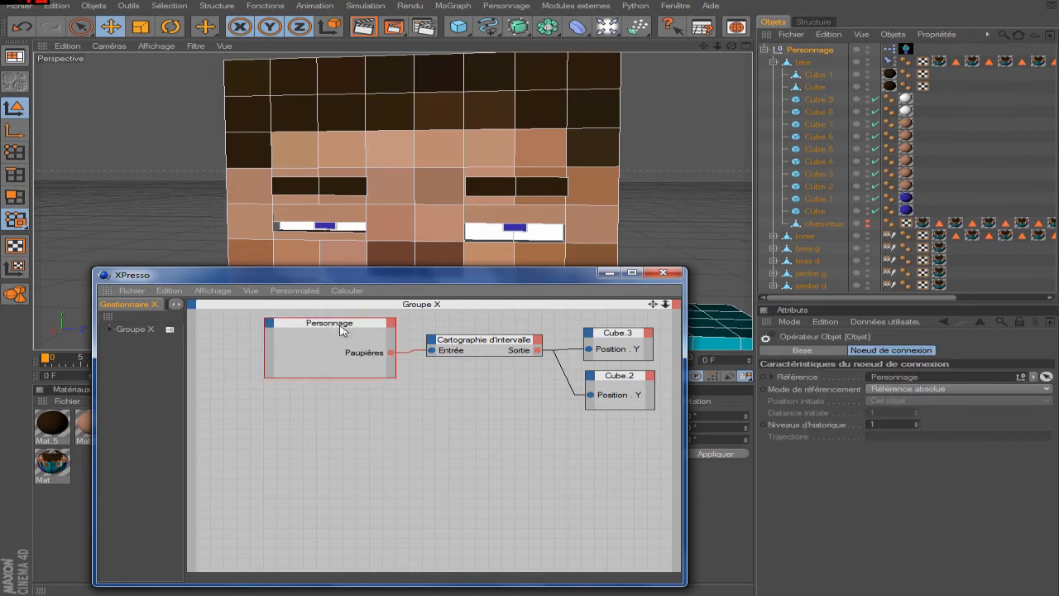
click(499, 346)
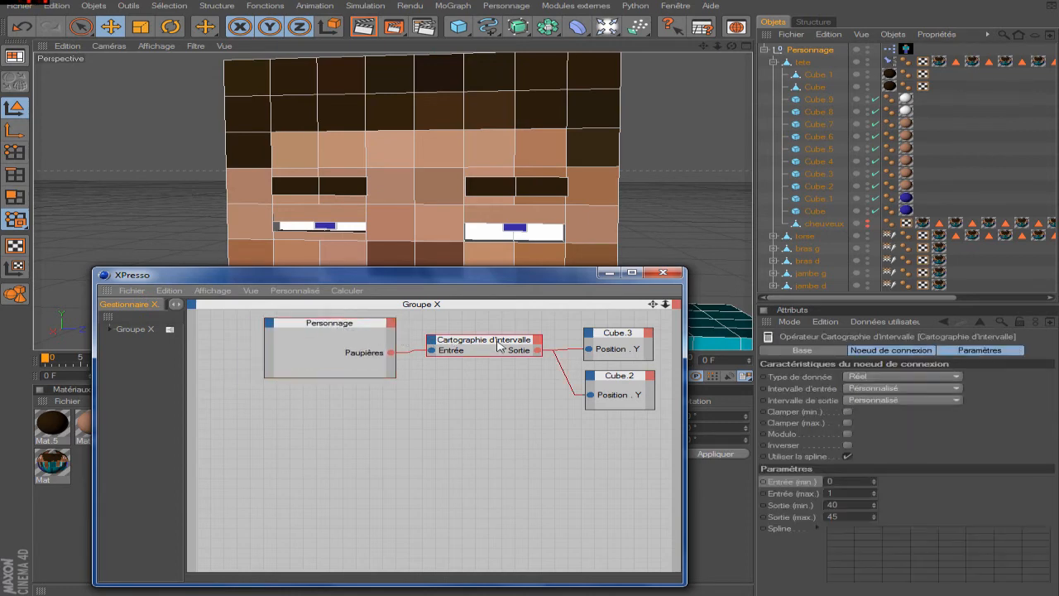
click(612, 332)
click(815, 51)
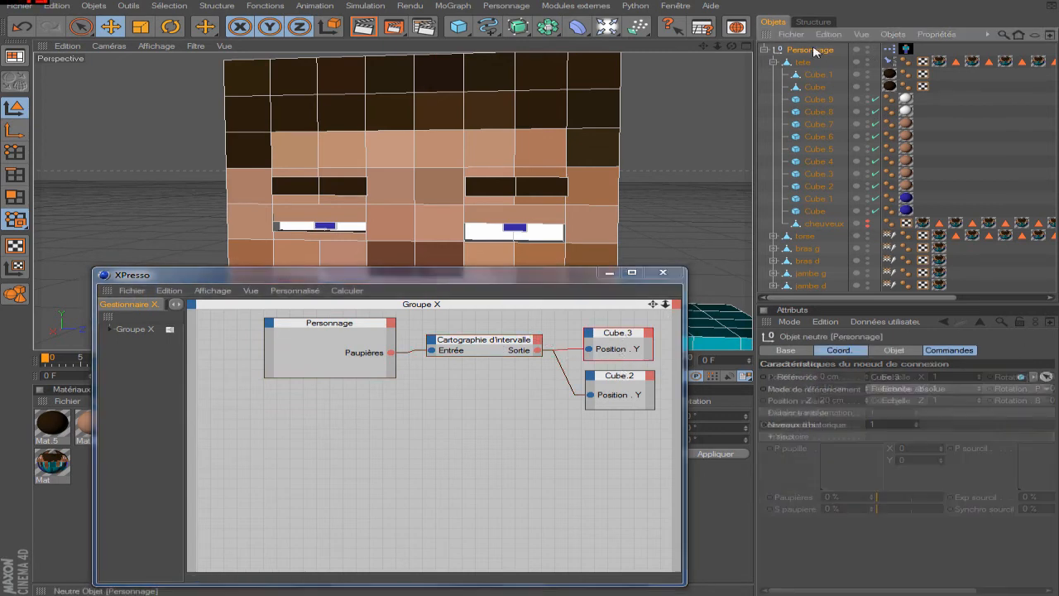
mouse_move(875, 498)
mouse_down()
mouse_move(970, 499)
mouse_move(870, 501)
mouse_up()
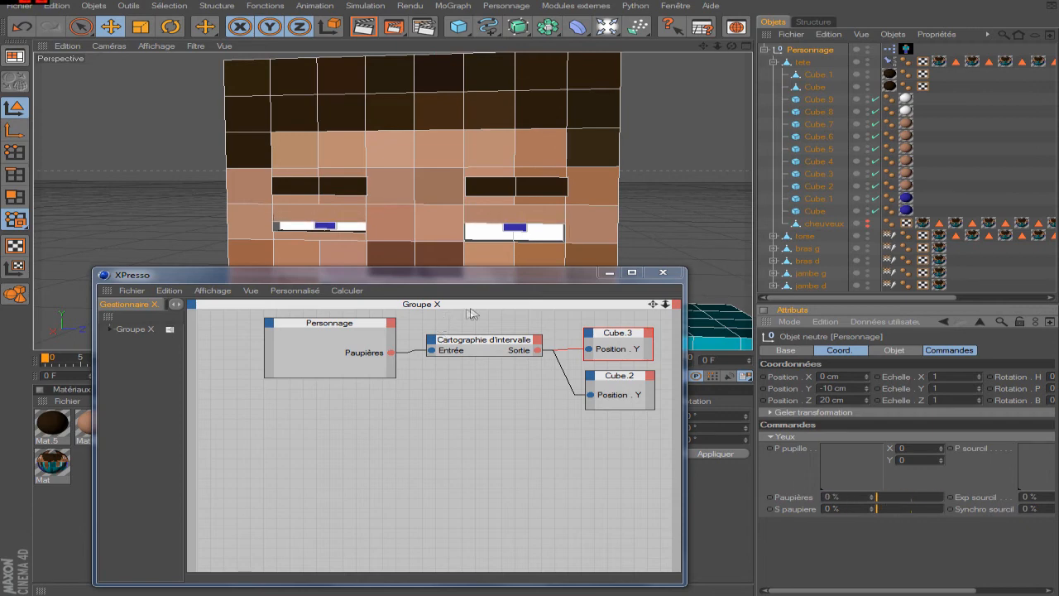
Step: Set the Cartographie d'intervalle node's input interval to Pourcentages and keep its output interval on Personnalisé
click(484, 340)
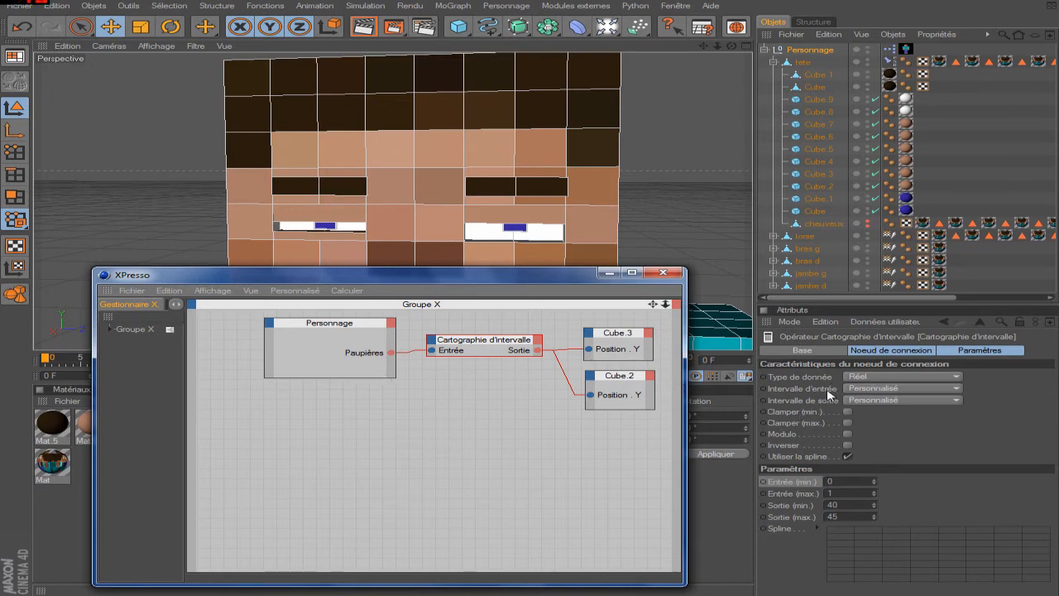
click(871, 388)
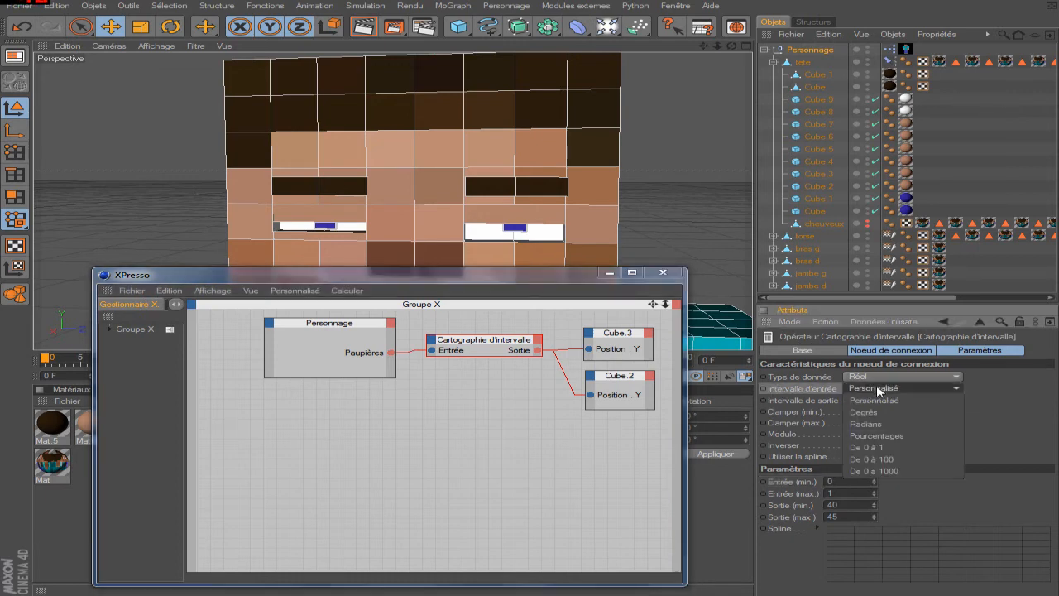
click(882, 436)
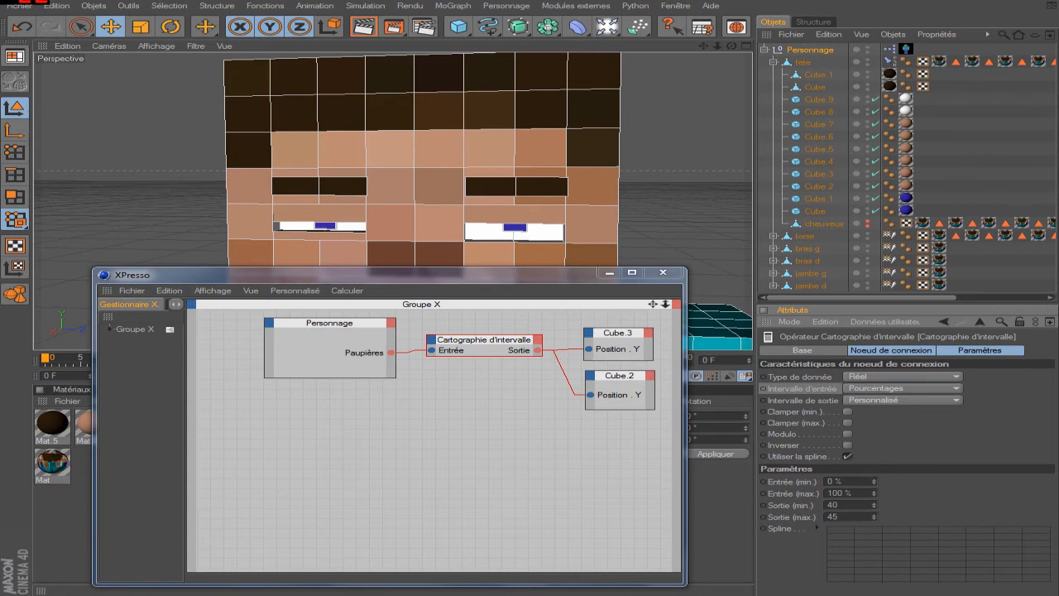
click(796, 482)
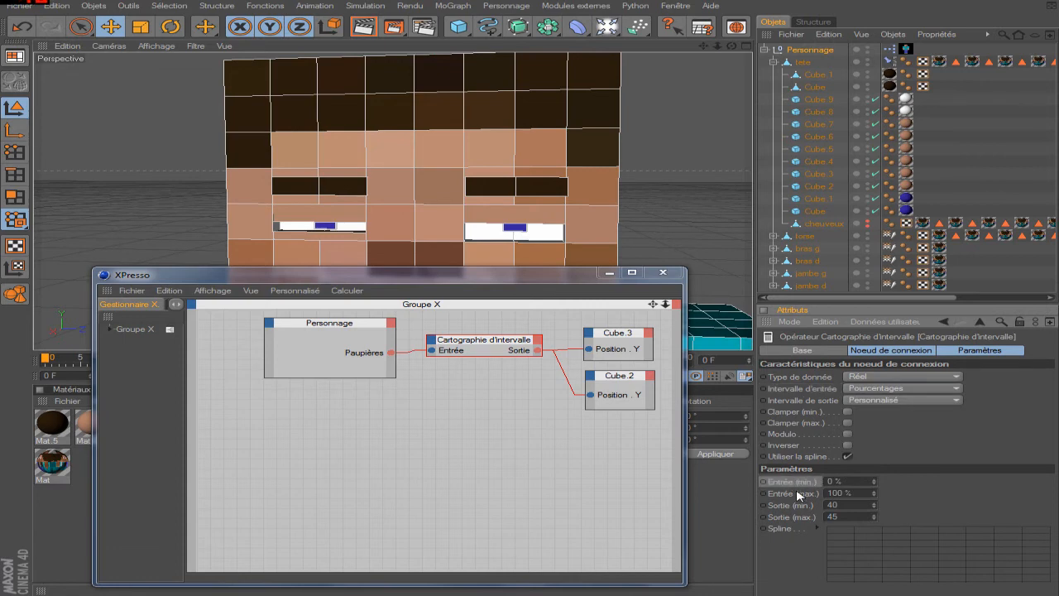
click(797, 494)
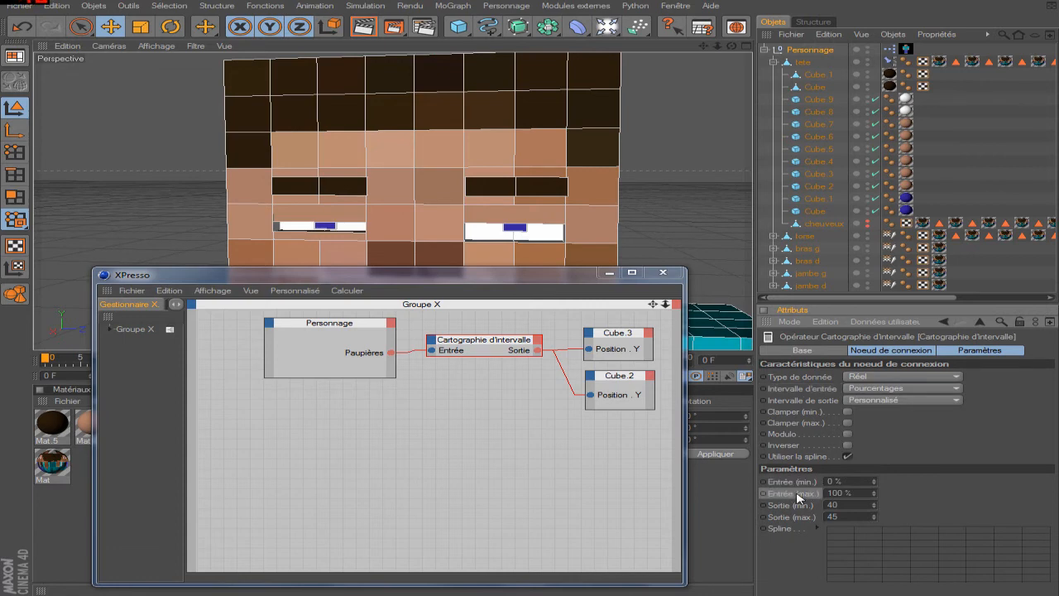
click(893, 401)
click(885, 412)
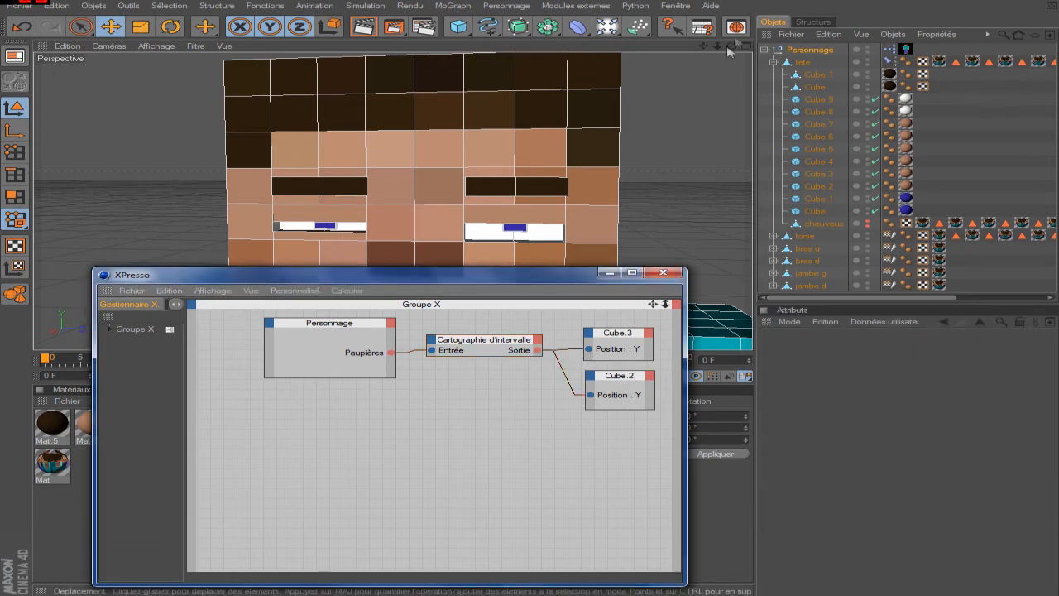
Step: Test the Personnage object's Paupières control on the upper eyelids and uncover more of the face behind the XPresso window
click(811, 50)
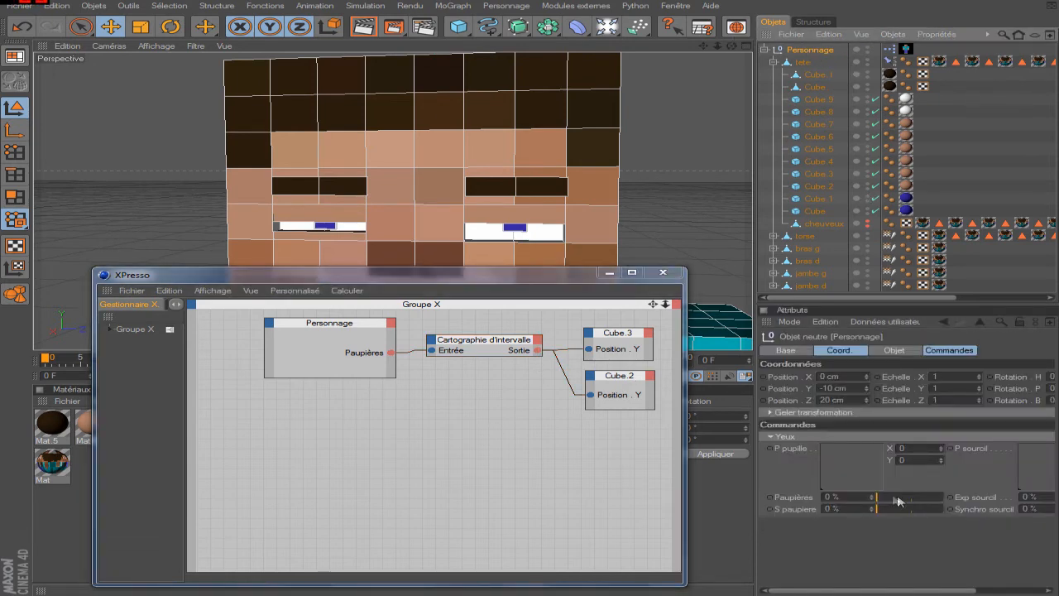
drag(878, 499, 794, 497)
drag(478, 278, 476, 321)
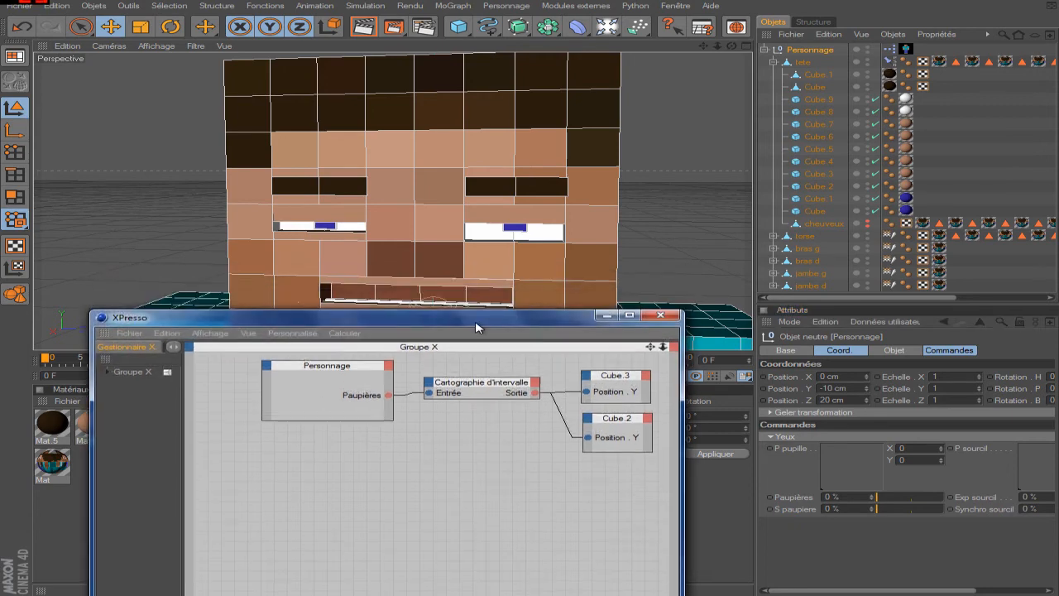
Step: Add a second Cartographie d'intervalle node below the first and connect the Paupières output to its Entrée
right_click(443, 476)
mouse_move(553, 460)
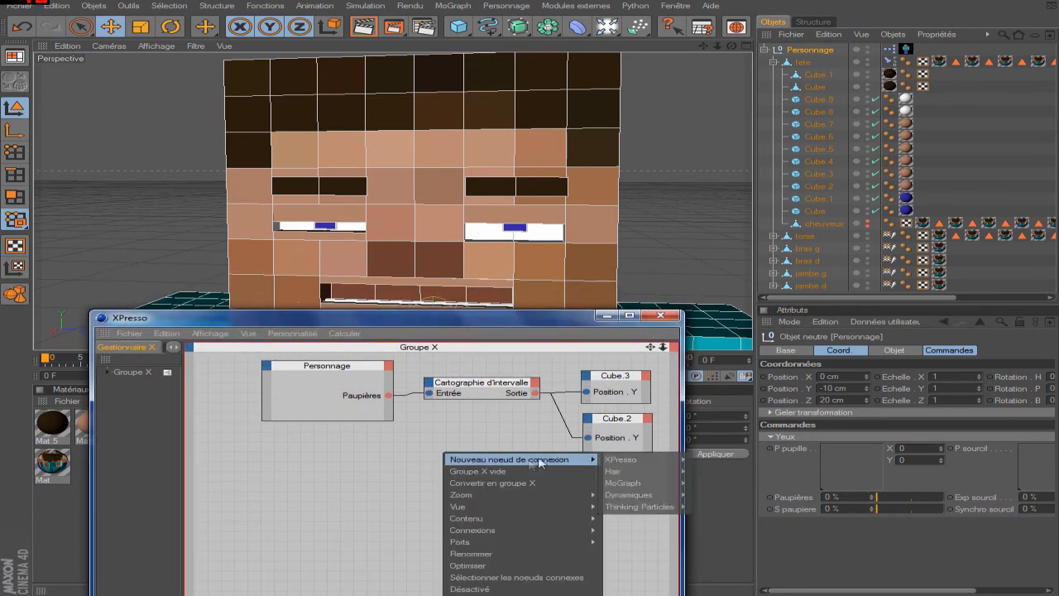
mouse_move(633, 466)
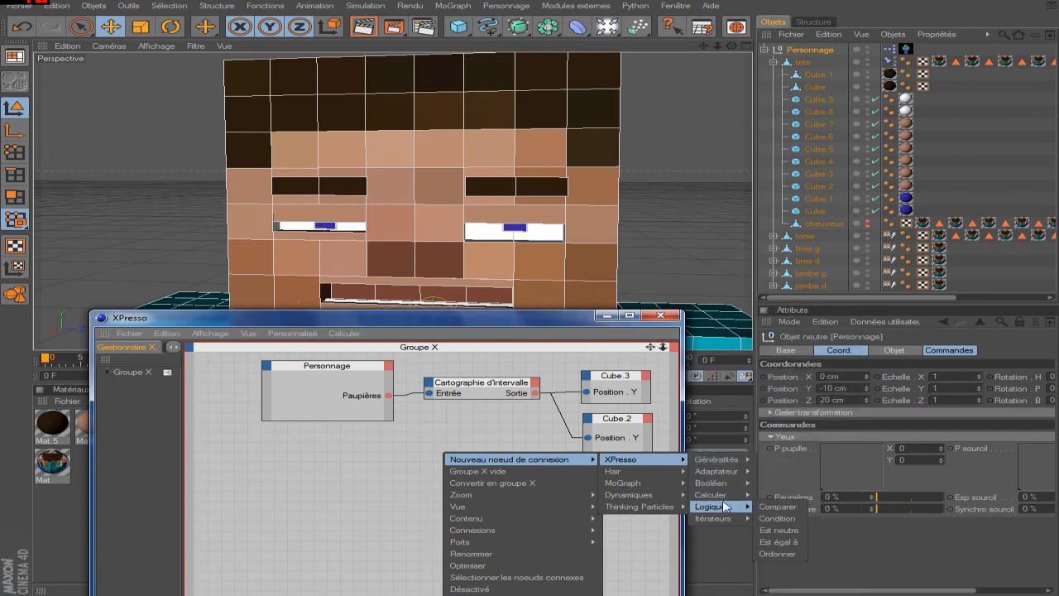
mouse_move(720, 495)
click(807, 365)
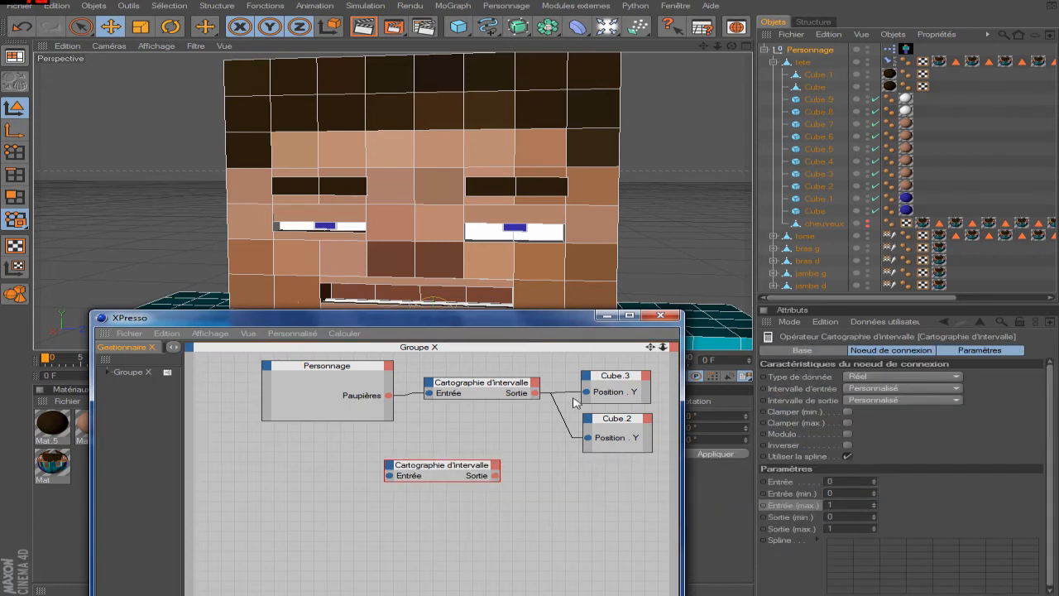
drag(455, 469, 495, 436)
drag(389, 398, 477, 427)
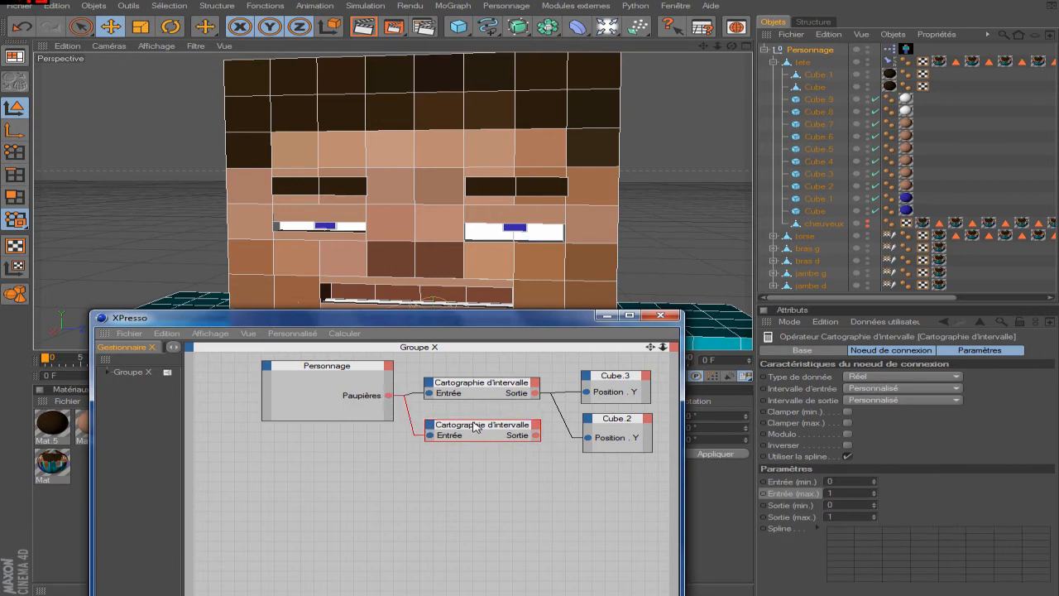
Step: Shrink the Cube.3 and Cube.2 nodes and move them up to free space in the graph
drag(620, 450, 619, 431)
click(623, 409)
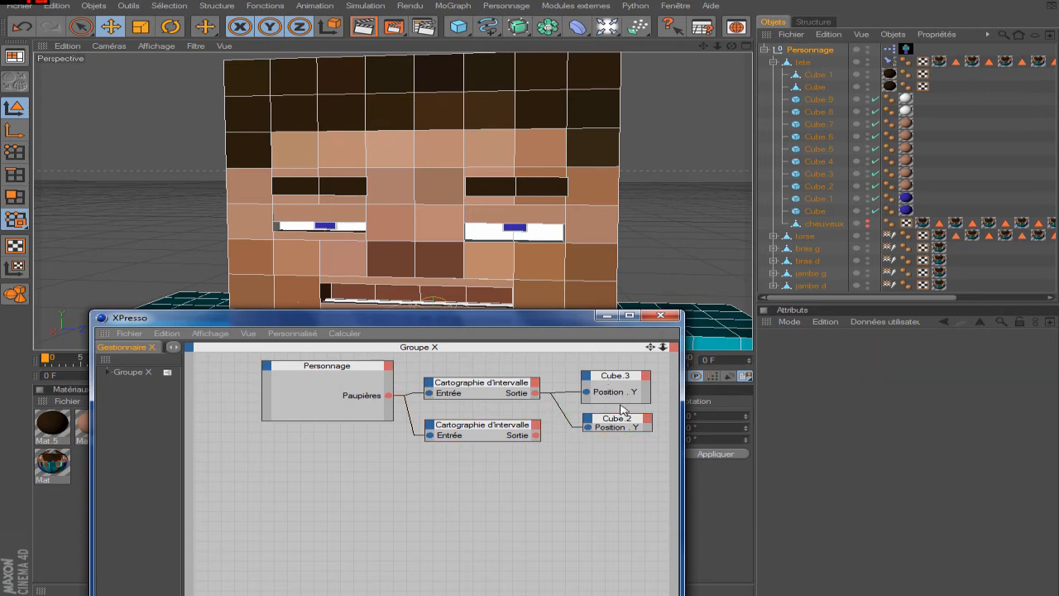
drag(618, 403, 613, 367)
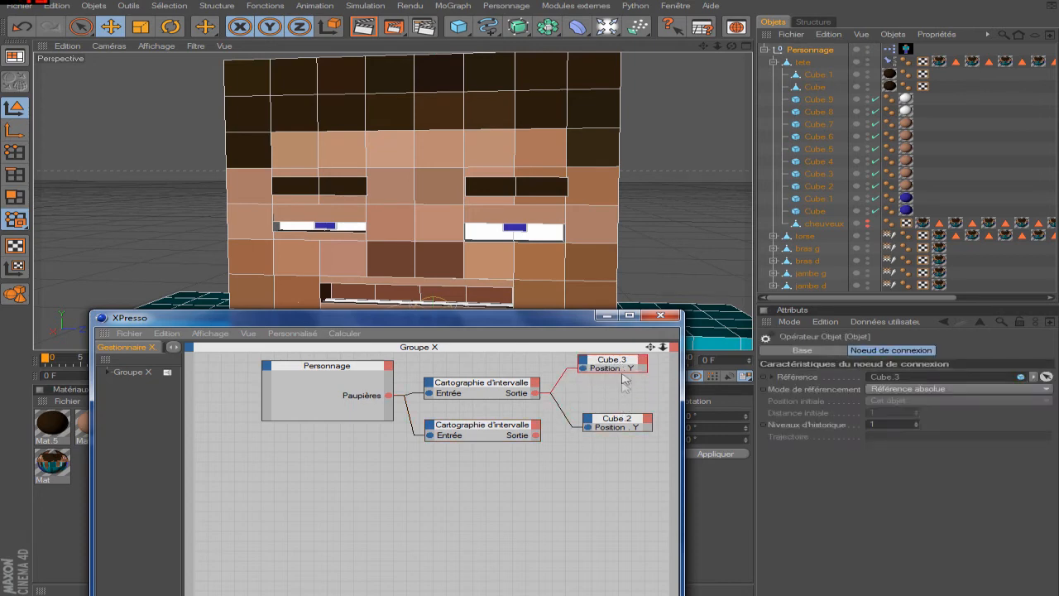
drag(621, 413, 612, 387)
Step: Lower the bottom eyelid Cube.4 to a Position Y of about 24.1 cm
click(497, 421)
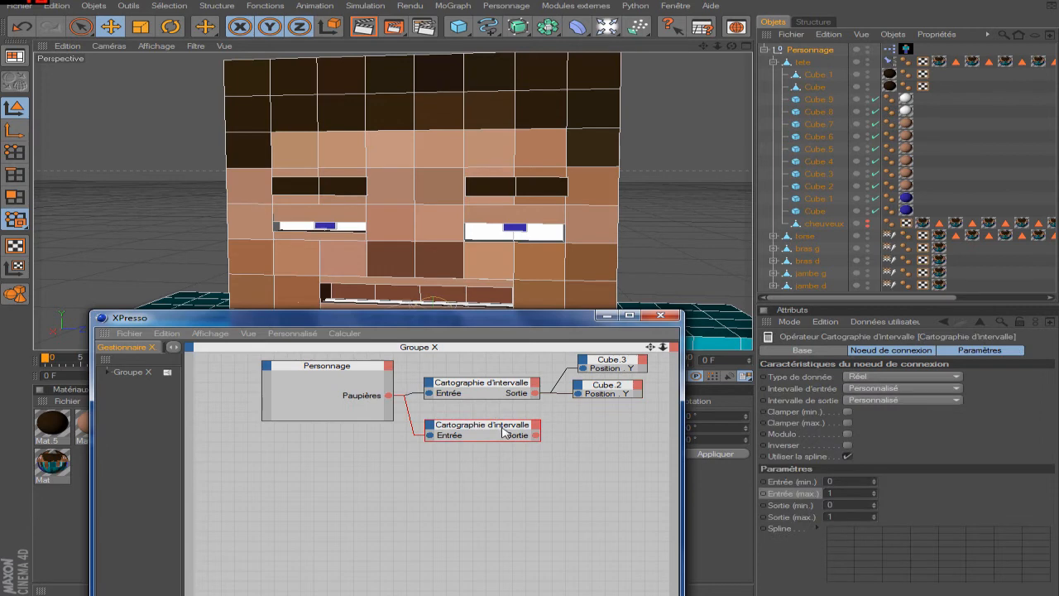
drag(447, 322, 447, 348)
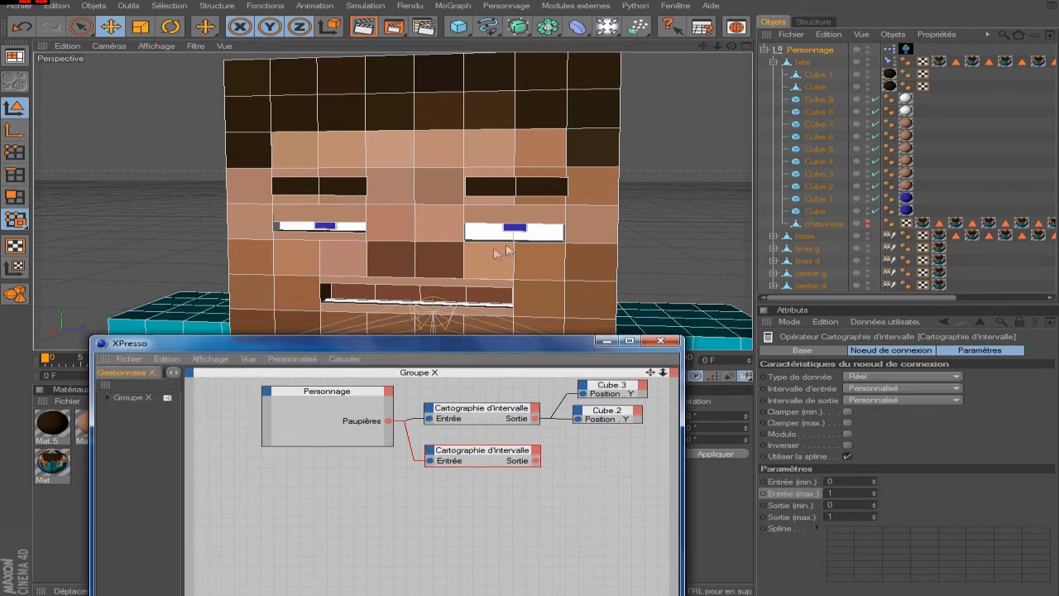
click(817, 112)
click(817, 161)
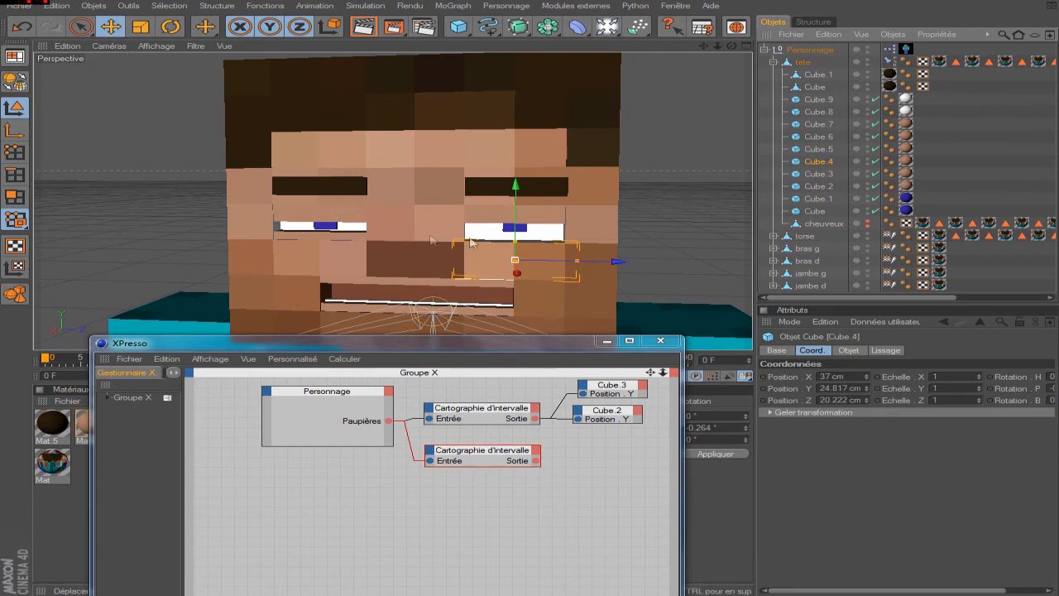
mouse_move(515, 207)
mouse_down()
mouse_move(514, 216)
mouse_move(514, 204)
mouse_up()
Step: Set the second Cartographie d'intervalle node's input interval to Pourcentages and its output range to a minimum of 30 and a maximum of 25
click(502, 460)
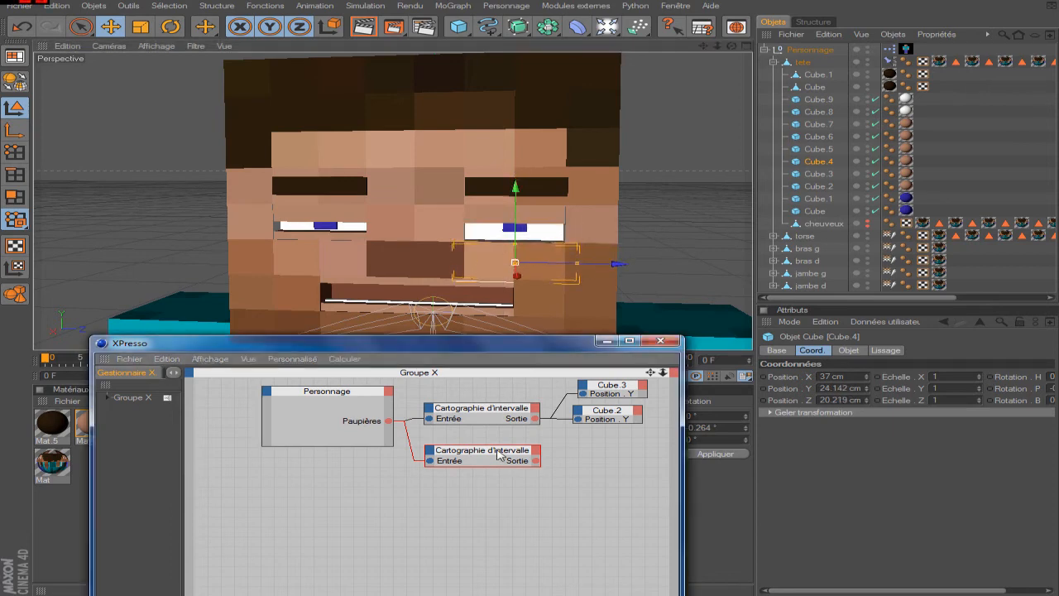
click(875, 389)
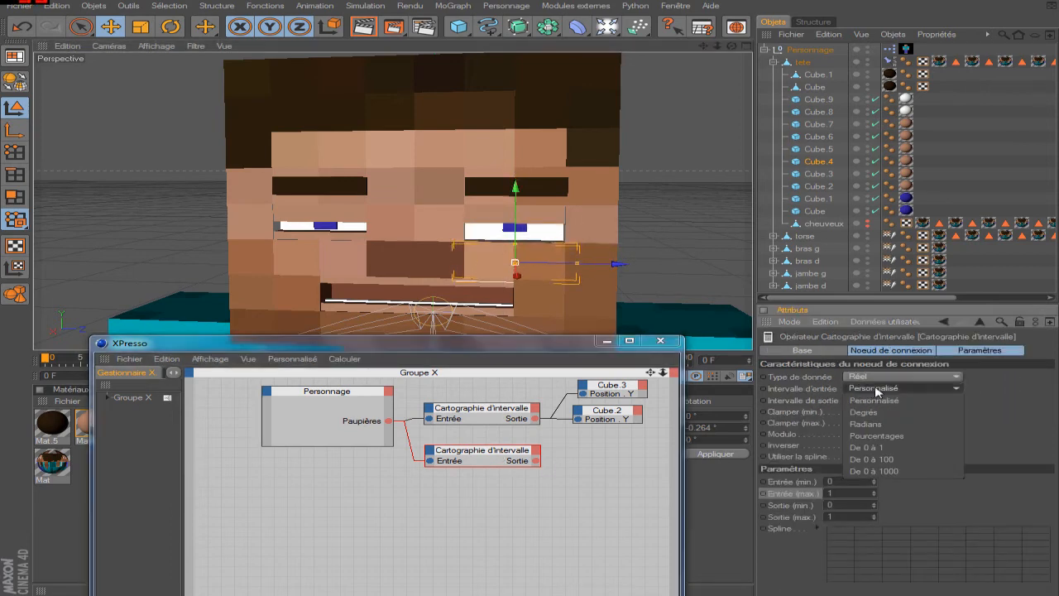
click(873, 436)
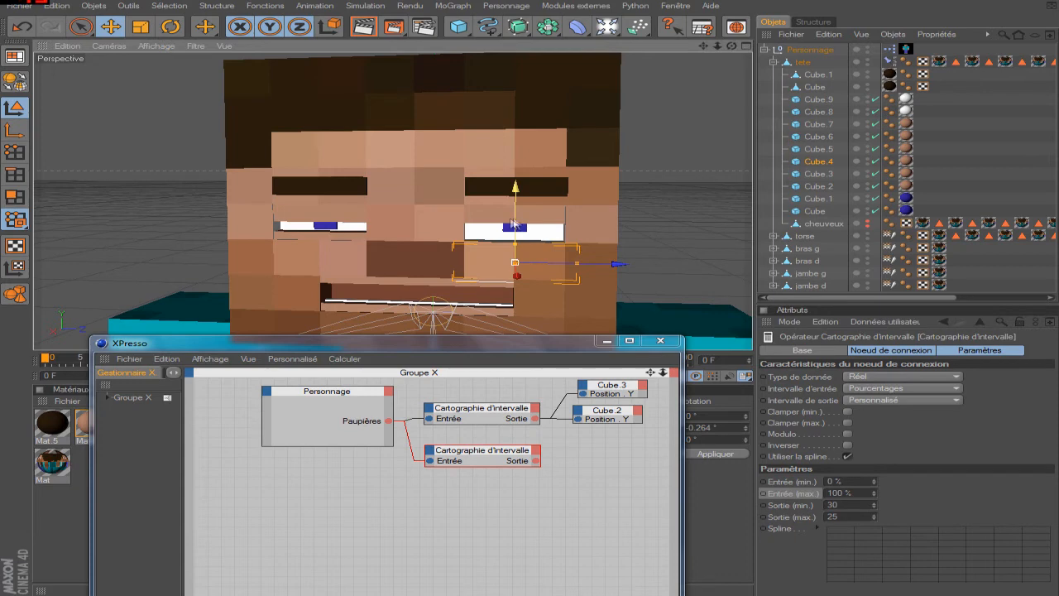
Step: Raise Cube.4 to a Position Y of about 25.2 cm and confirm 25 as the second range mapper's output maximum
click(817, 161)
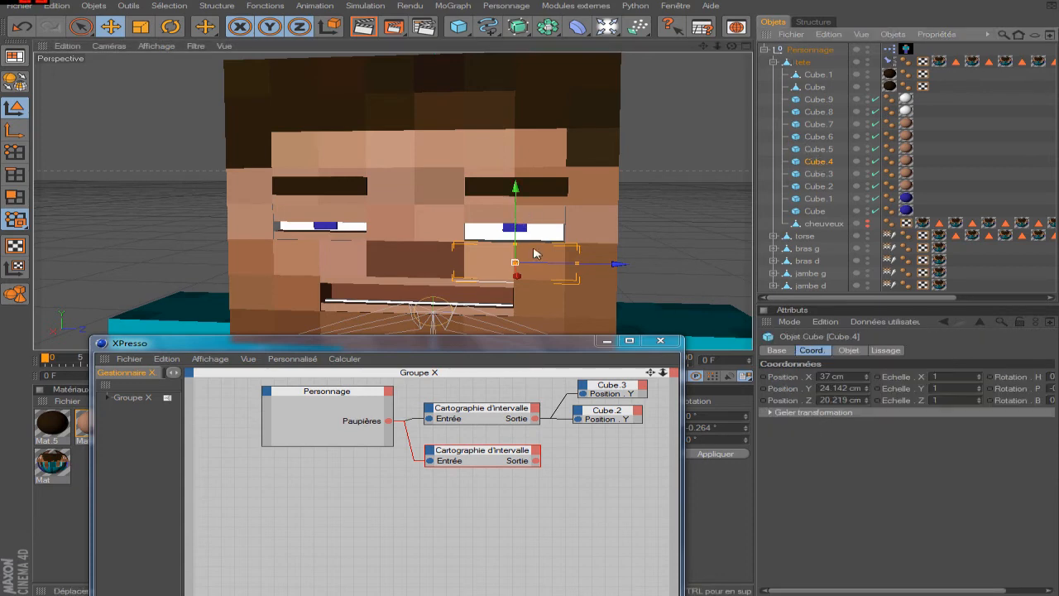
drag(519, 225, 518, 222)
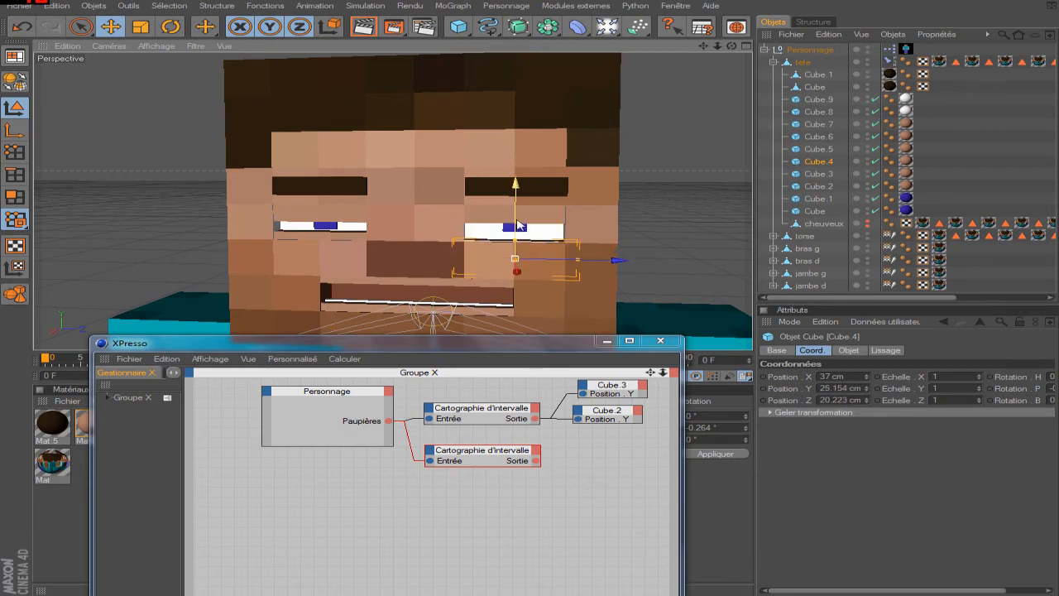
click(503, 453)
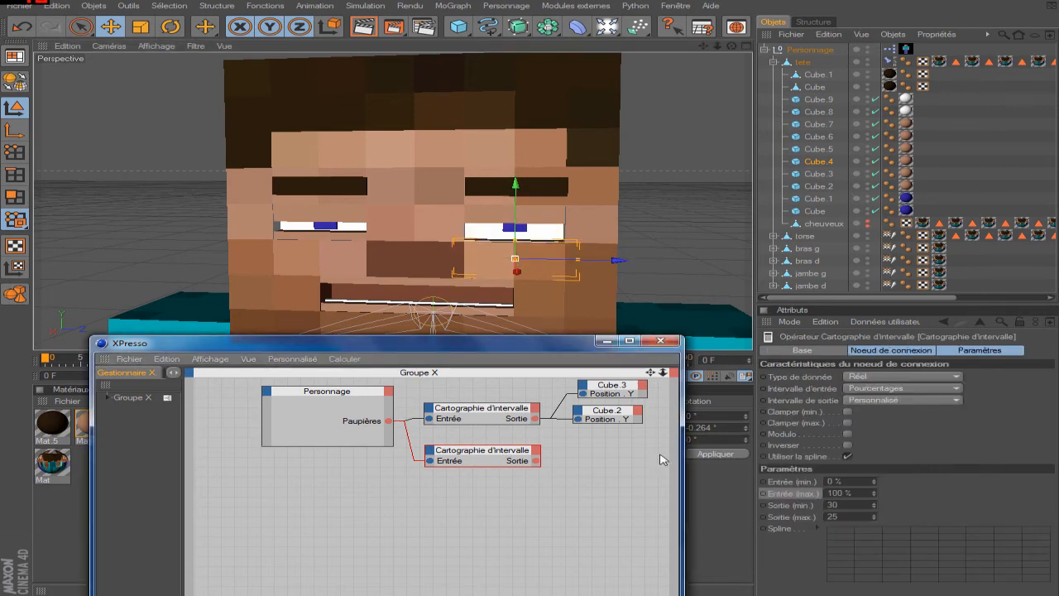
click(802, 506)
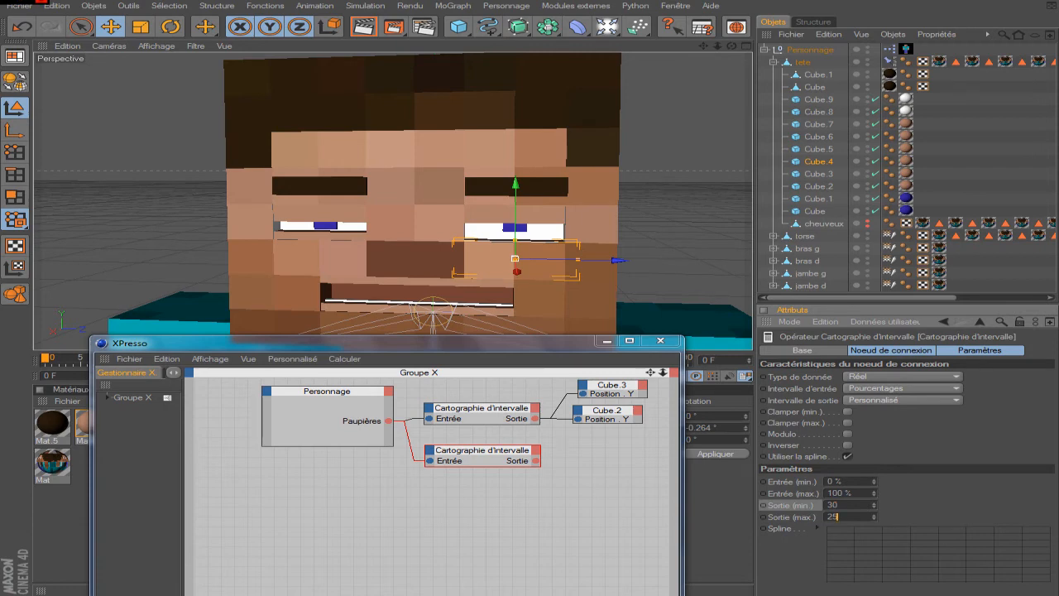
key(Return)
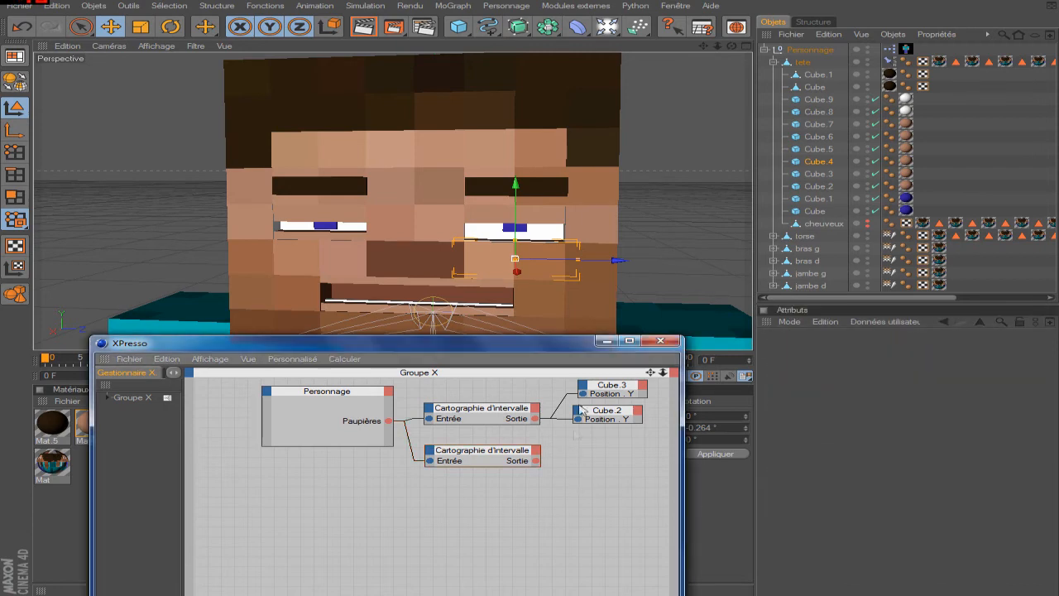
Step: Add the lower eyelid cubes Cube.4 and Cube.5 as separate nodes beside the second Cartographie d'intervalle node in the graph
click(819, 174)
click(819, 163)
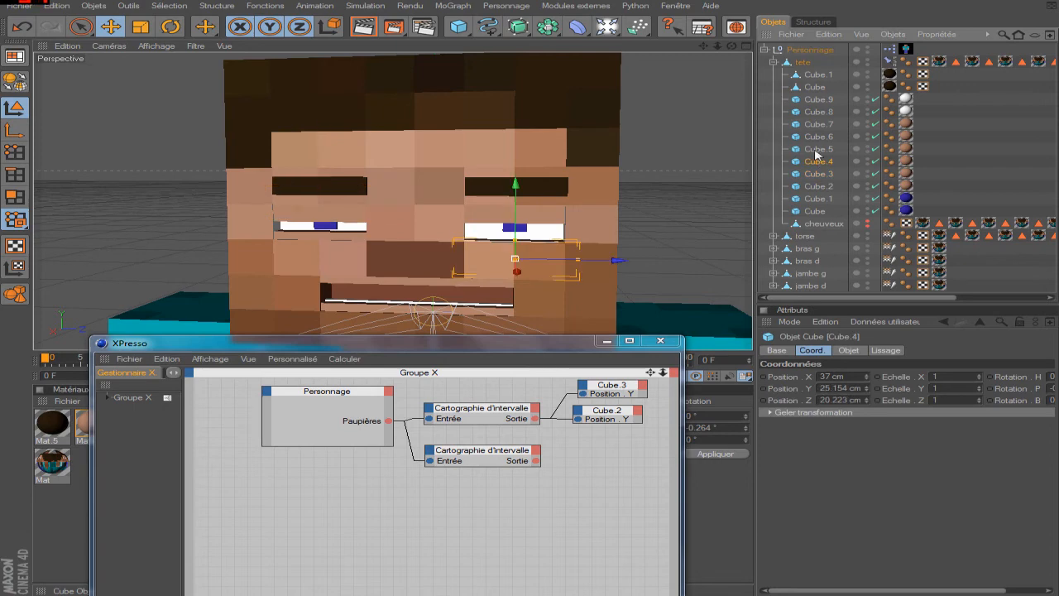
ctrl+click(818, 150)
drag(825, 153, 602, 446)
drag(579, 483, 600, 474)
Step: Give the Cube.5 and Cube.4 nodes a Position Y input each
click(572, 470)
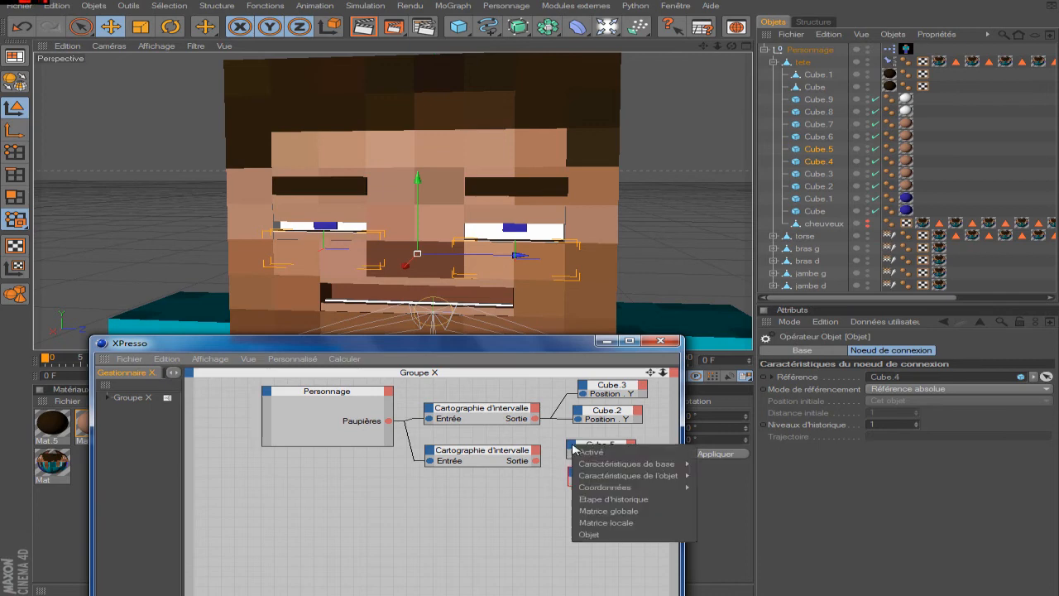
mouse_move(629, 488)
mouse_move(728, 511)
click(814, 536)
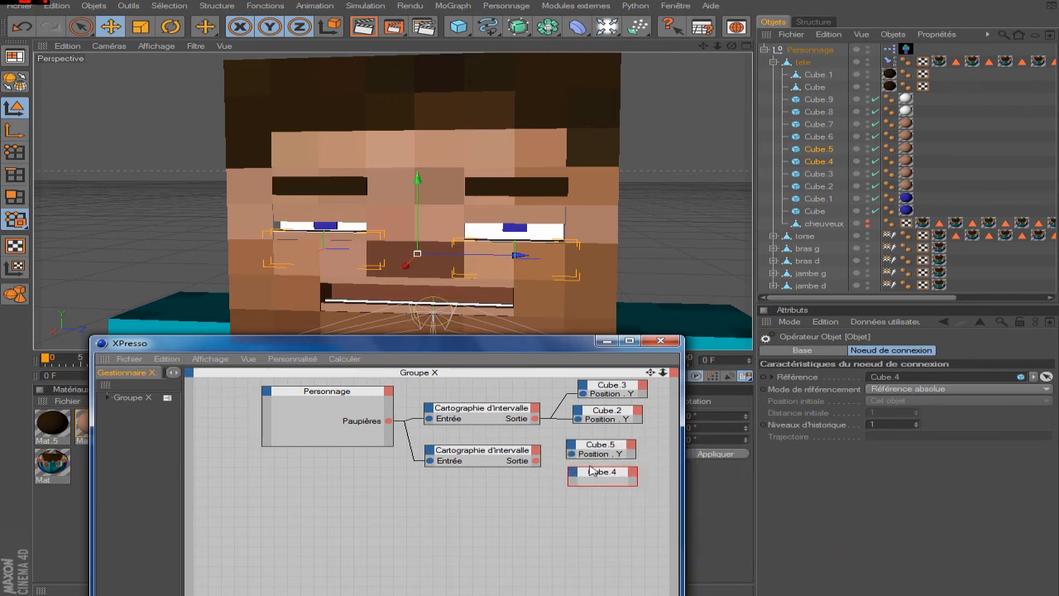
click(574, 475)
mouse_move(630, 516)
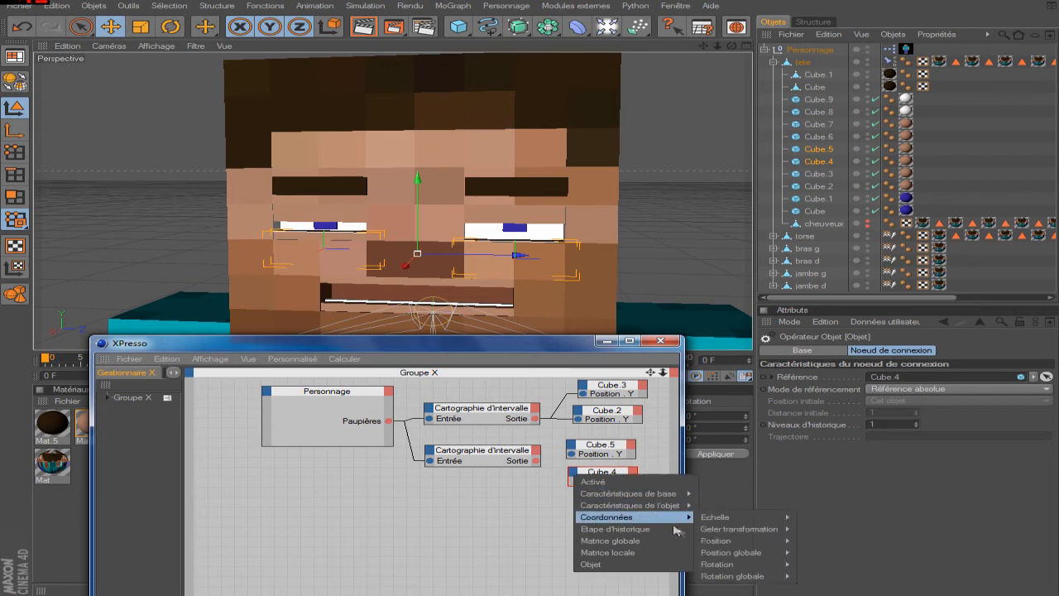
mouse_move(727, 542)
click(814, 564)
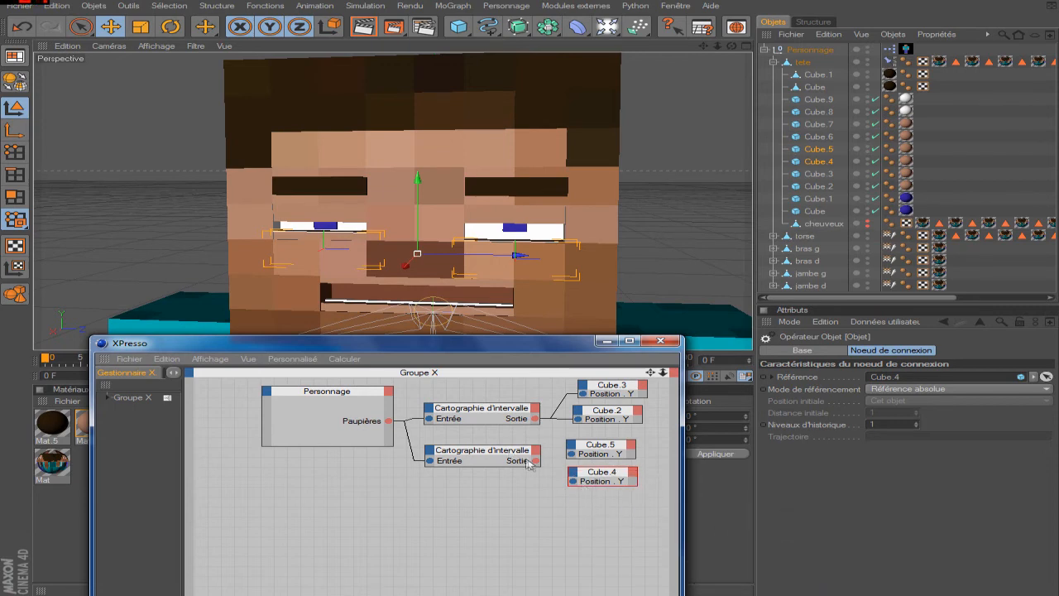
Step: Connect the second range mapper's Sortie to the Position Y inputs of Cube.5 and Cube.4 and close the XPresso editor
drag(536, 461, 571, 481)
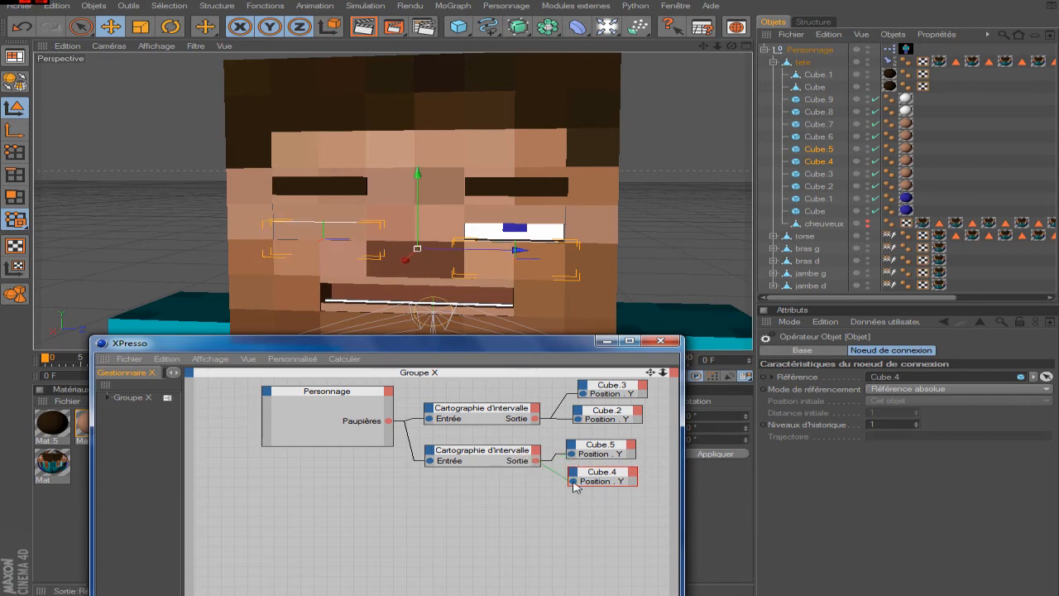
click(483, 492)
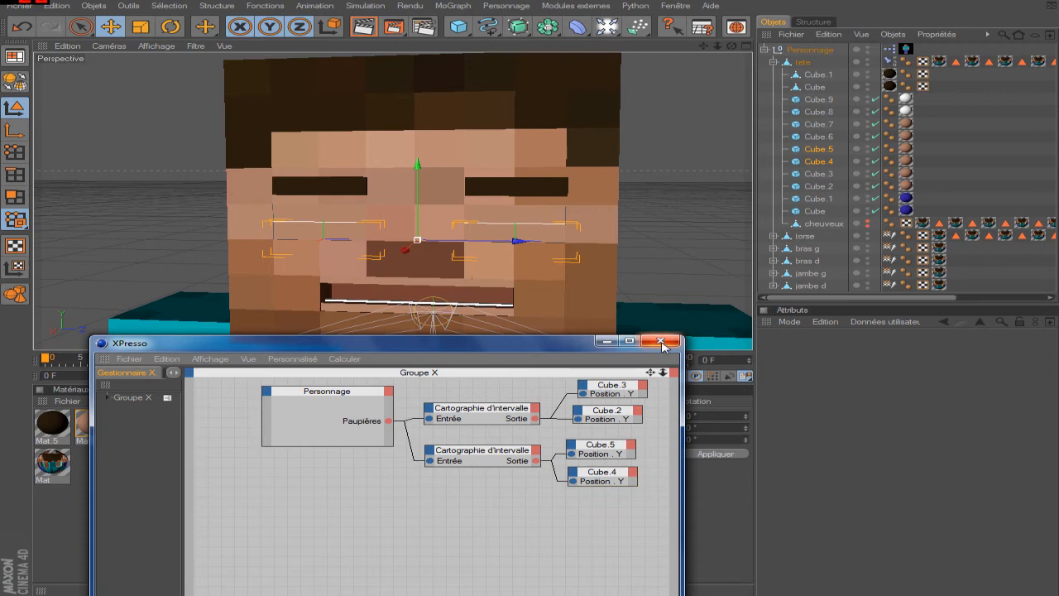
click(661, 341)
Step: Select Personnage, collapse its hierarchy and raise its Paupières control to 57 %
click(809, 52)
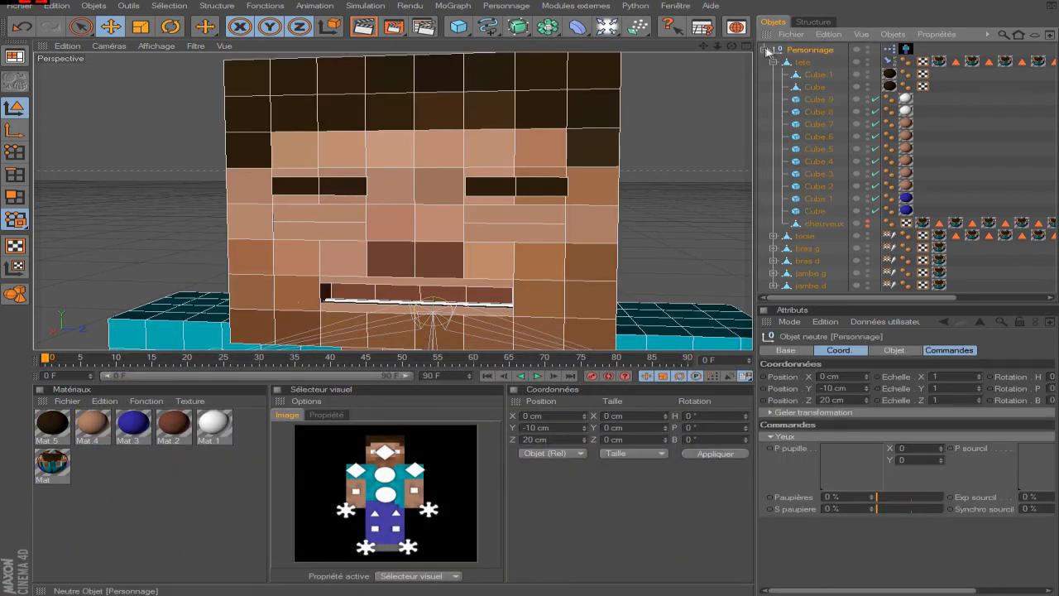
click(765, 49)
drag(880, 498, 916, 502)
Step: Reopen the XPresso graph, move the Personnage node farther from the range mappers and review both mappers' parameters
double_click(879, 49)
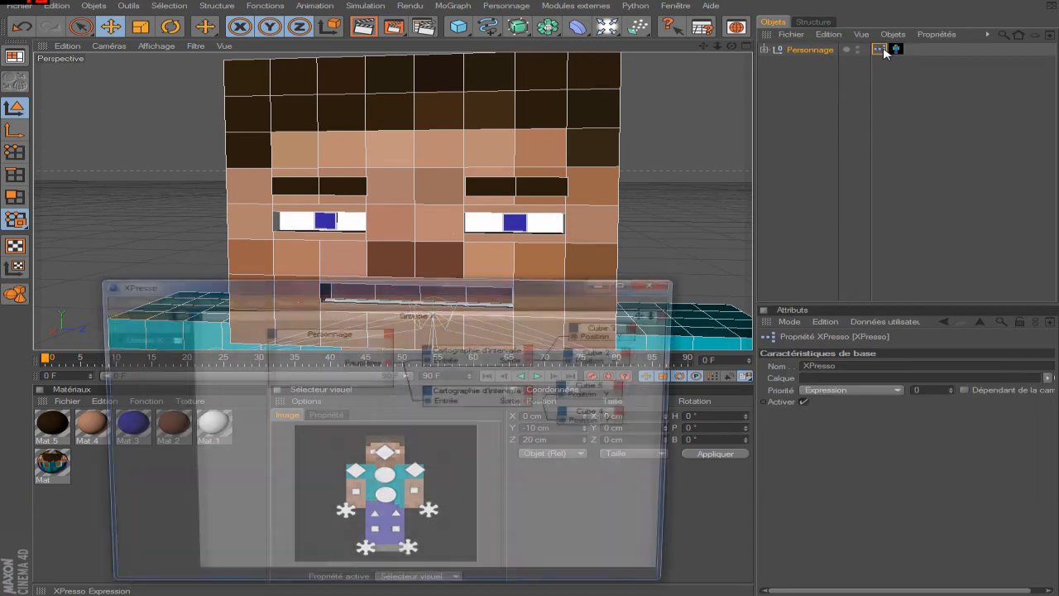
drag(344, 338, 317, 362)
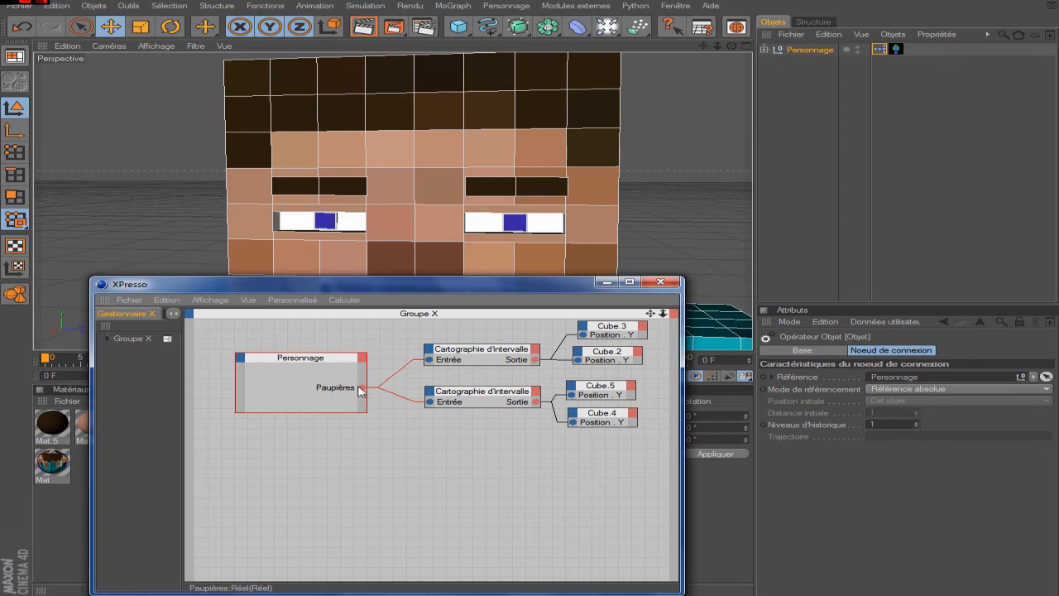
click(480, 350)
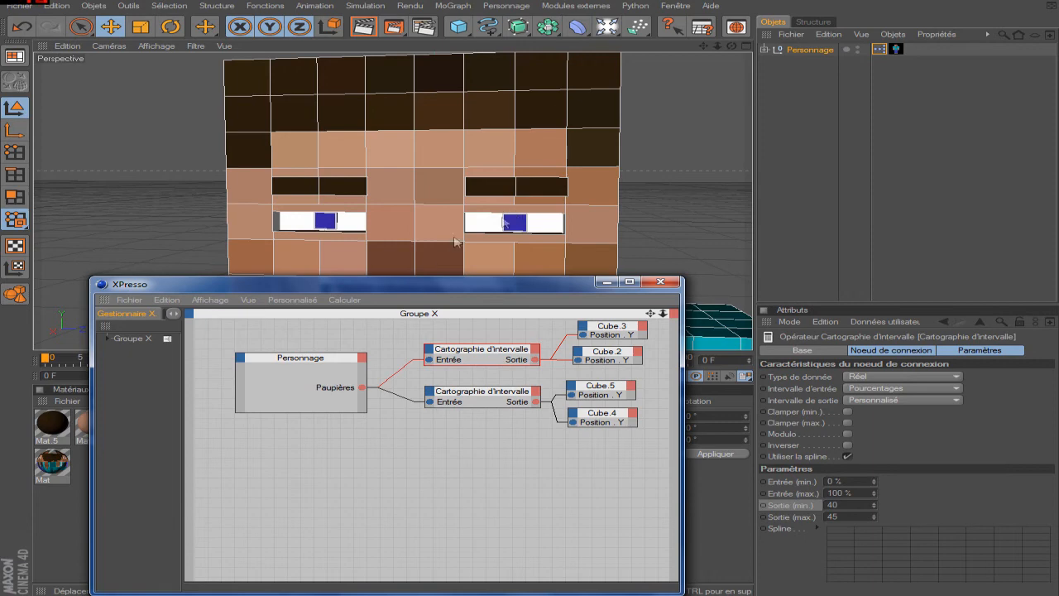
click(488, 392)
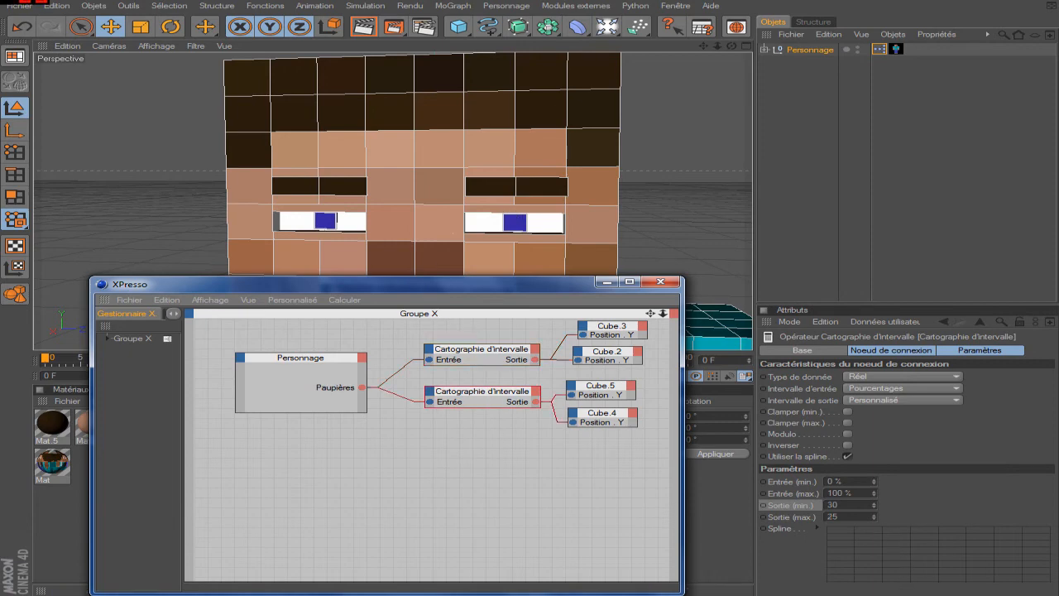
click(486, 438)
click(503, 393)
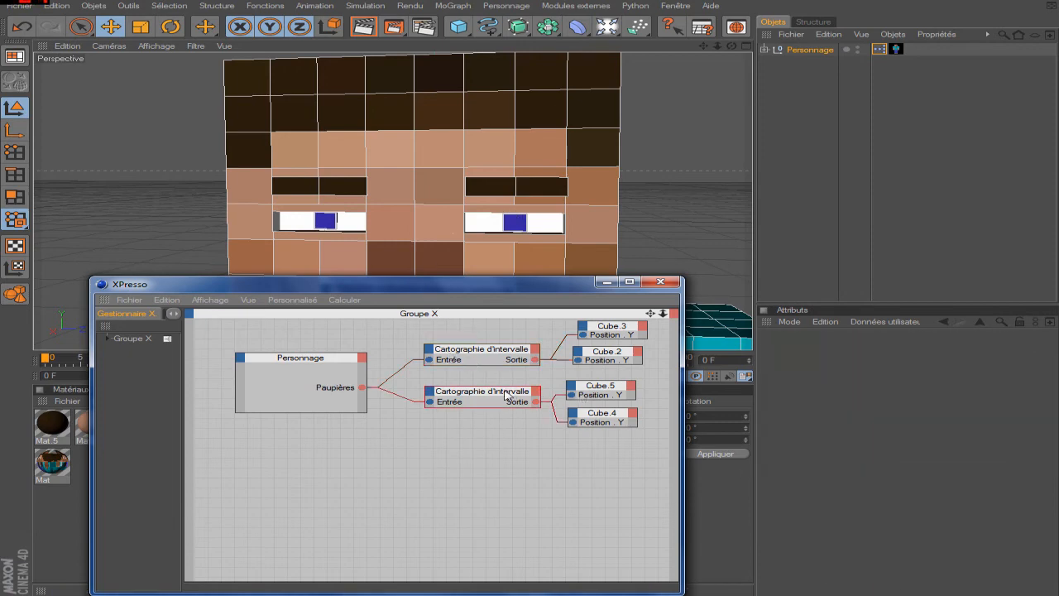
click(523, 352)
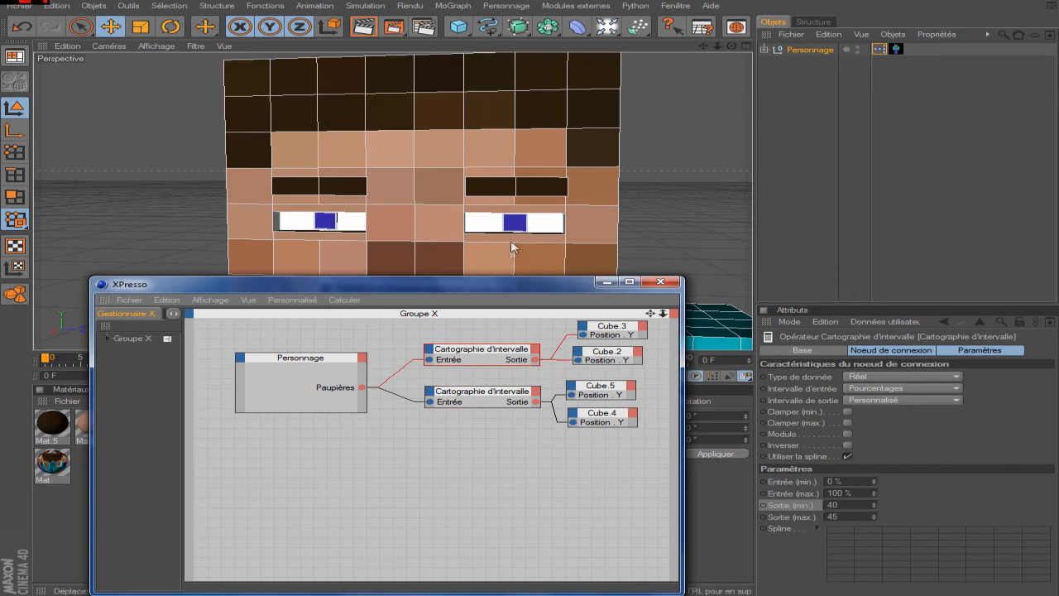
click(591, 456)
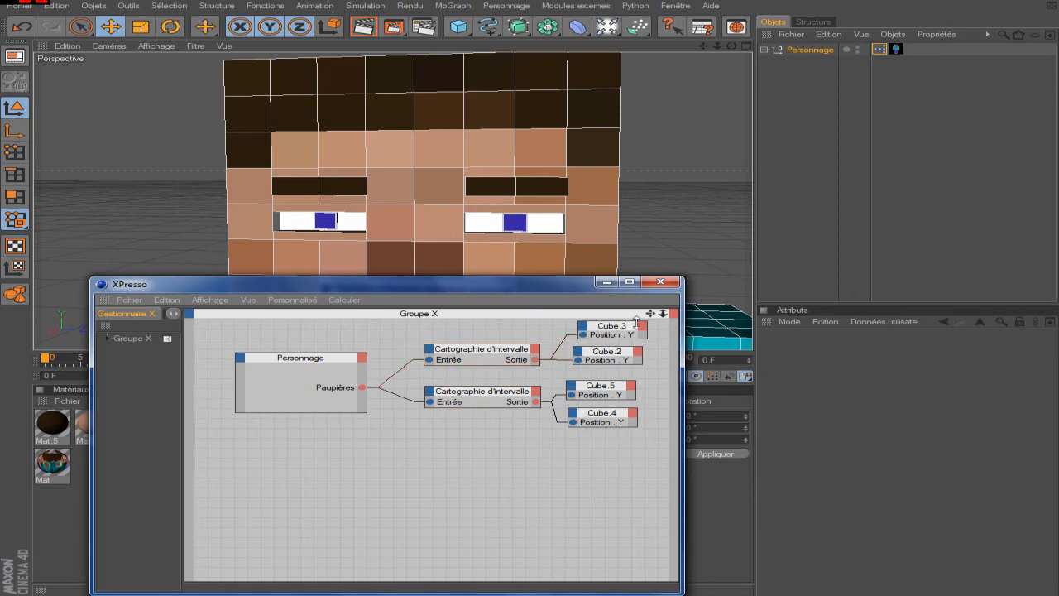
click(666, 282)
Step: Test the eyelids with Personnage's Paupières control up to 54 % and inspect the Cube.4 and Cube.3 eyelids
click(812, 50)
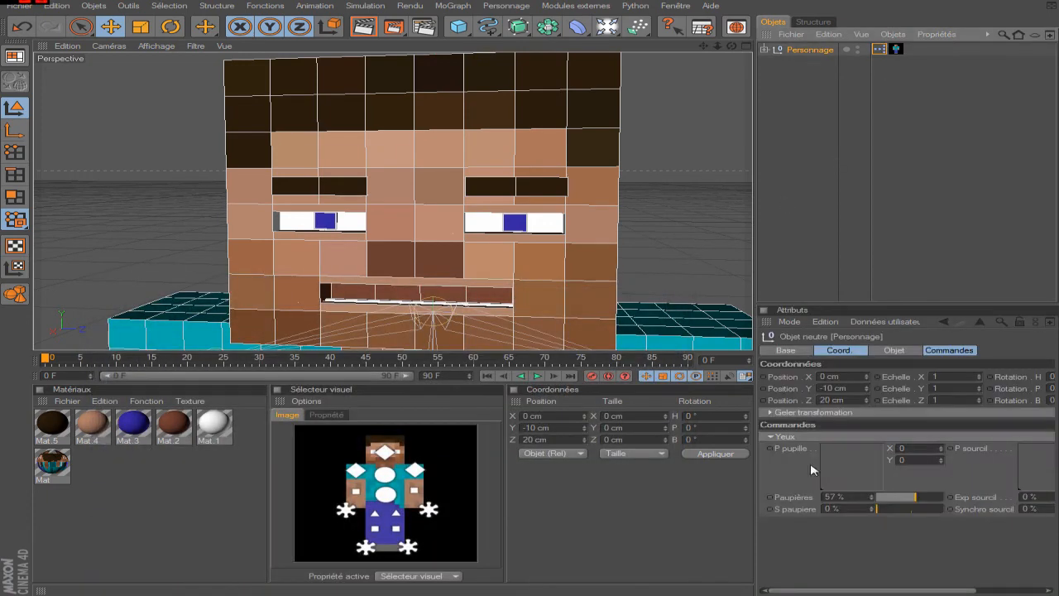
mouse_move(910, 505)
mouse_down()
mouse_move(881, 502)
mouse_move(912, 504)
mouse_up()
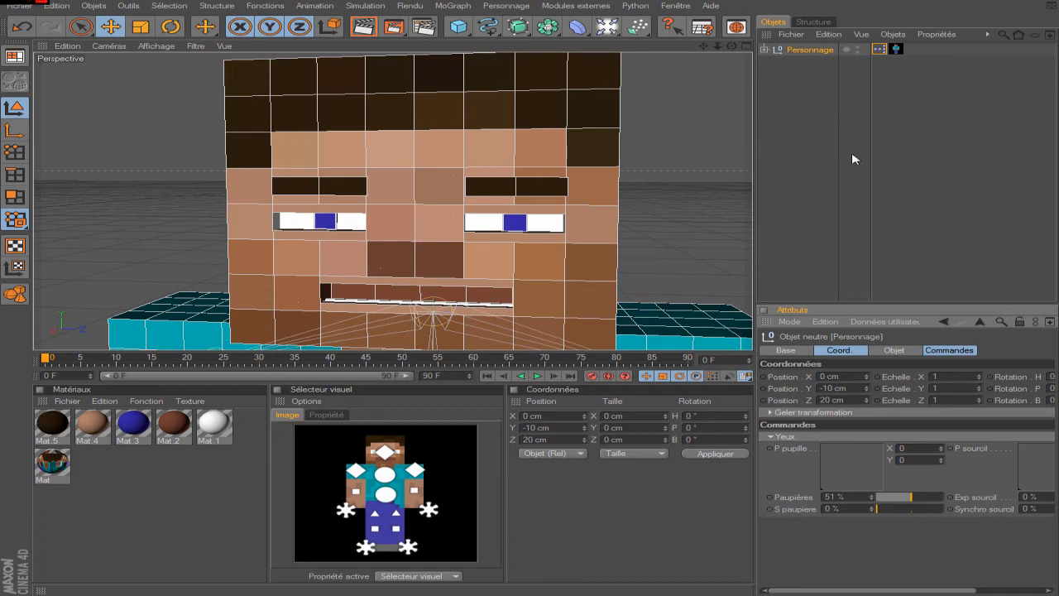
mouse_move(718, 45)
mouse_down()
mouse_move(742, 46)
mouse_move(704, 48)
mouse_move(728, 47)
mouse_up()
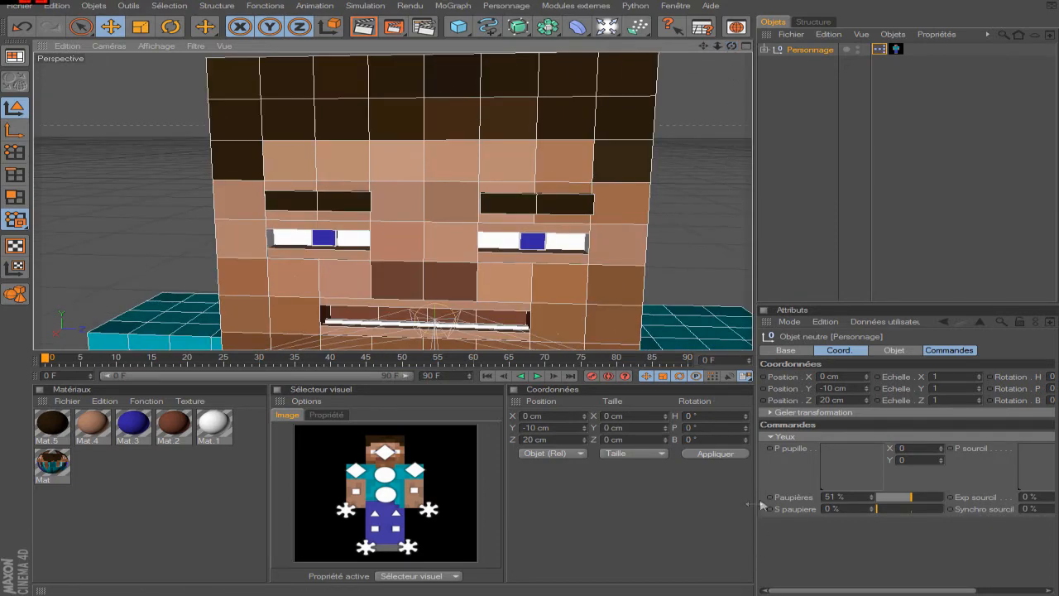
drag(896, 498, 914, 499)
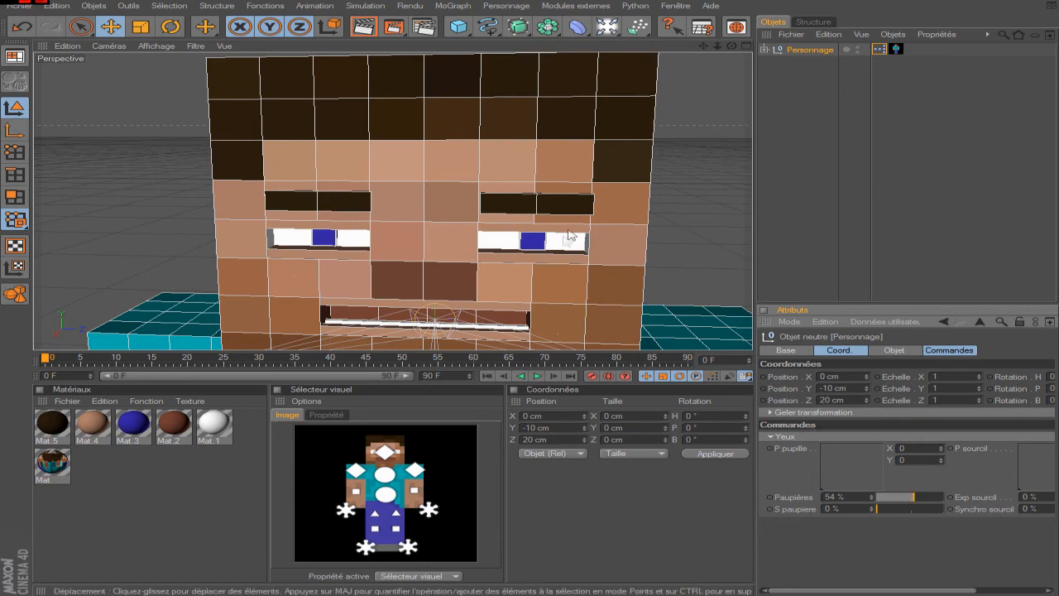
click(563, 236)
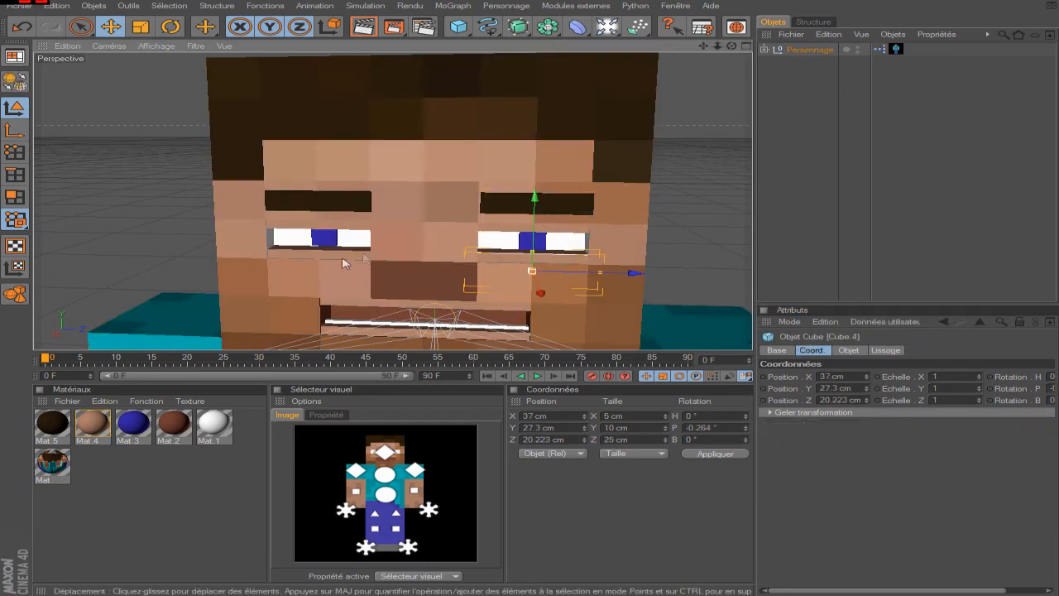
click(331, 237)
click(335, 236)
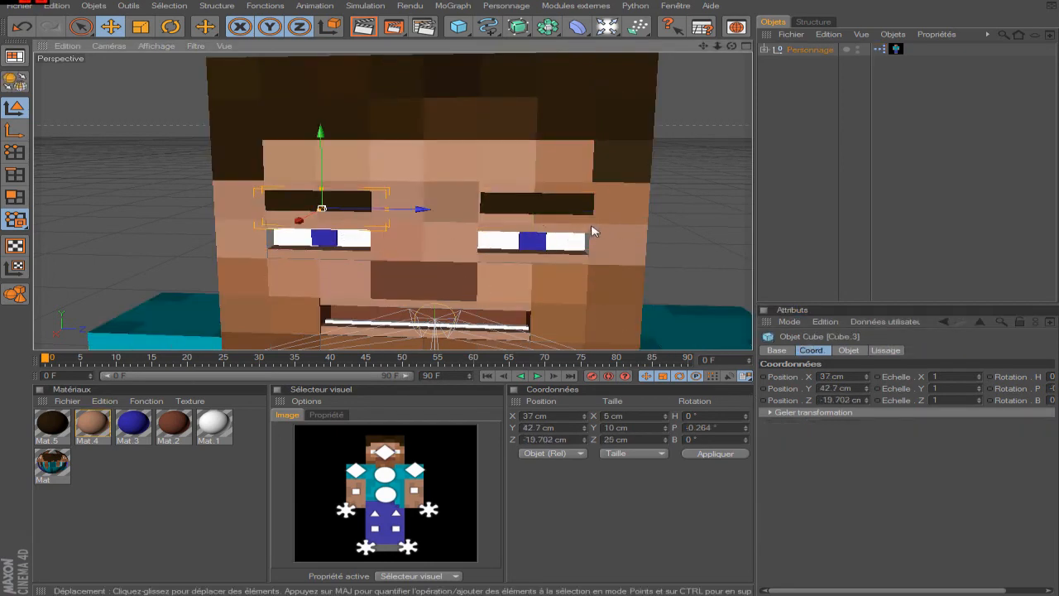
Step: Set Personnage's Paupières control to 50 % so the eyes are half open
click(807, 50)
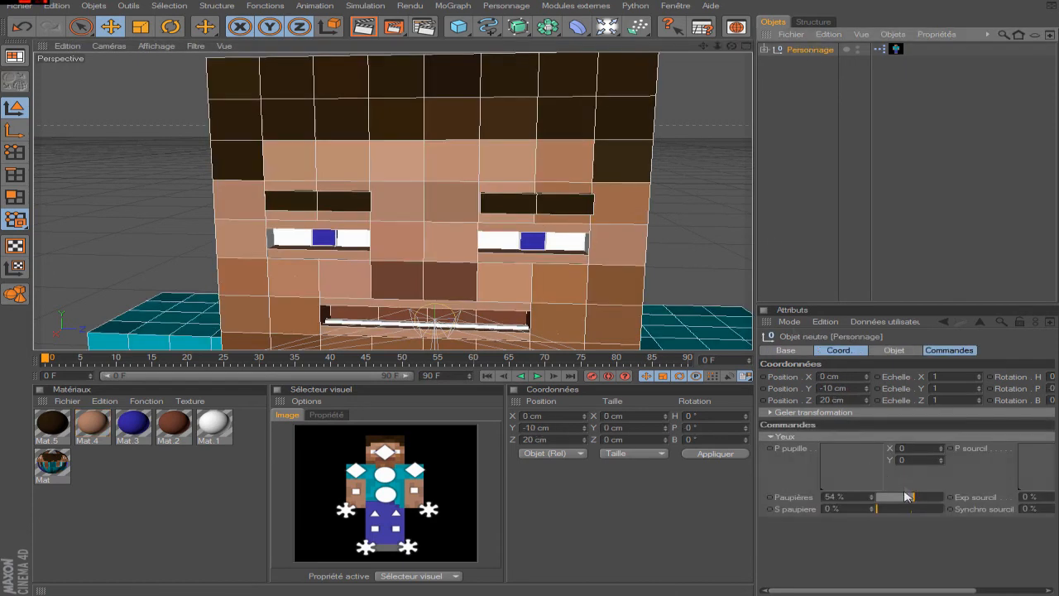
mouse_move(910, 503)
mouse_down()
mouse_move(896, 501)
mouse_move(911, 501)
mouse_up()
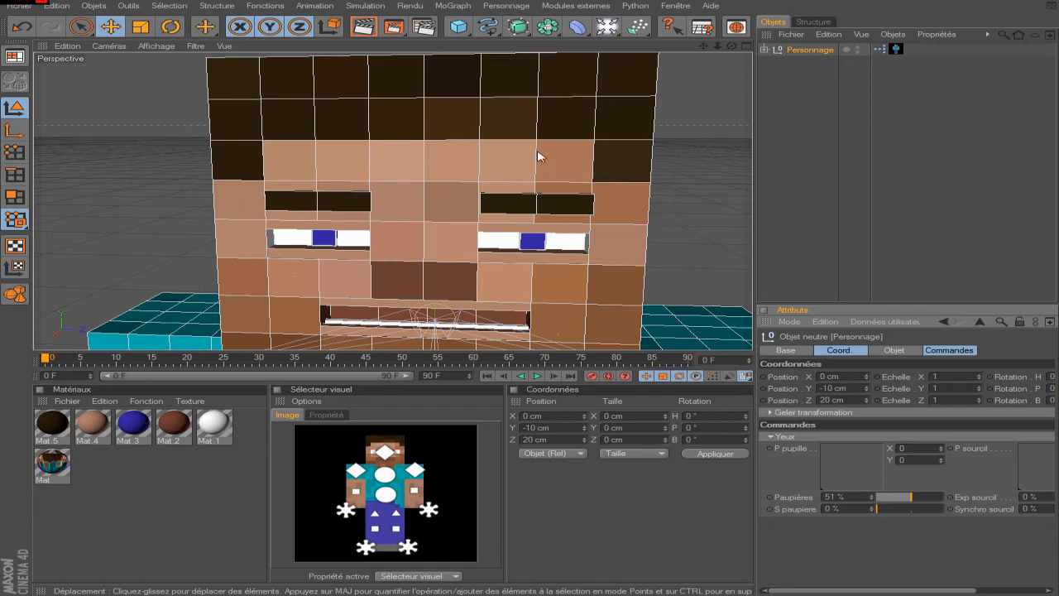
drag(910, 497, 913, 520)
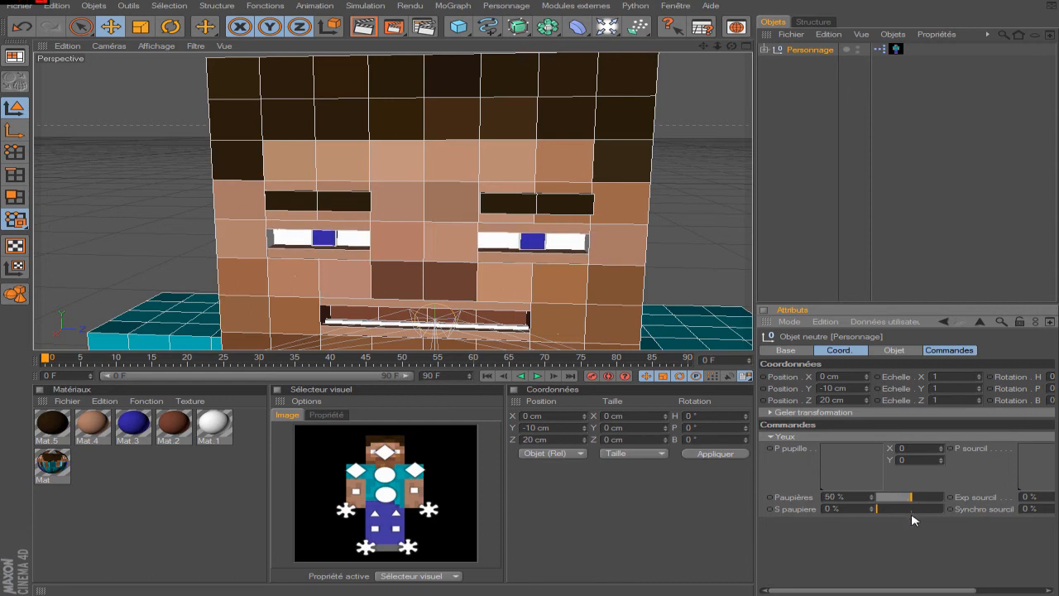
Step: Rename the S paupiere user data control of Personnage as S pupille
mouse_move(834, 589)
mouse_down()
mouse_move(932, 589)
mouse_move(841, 583)
mouse_up()
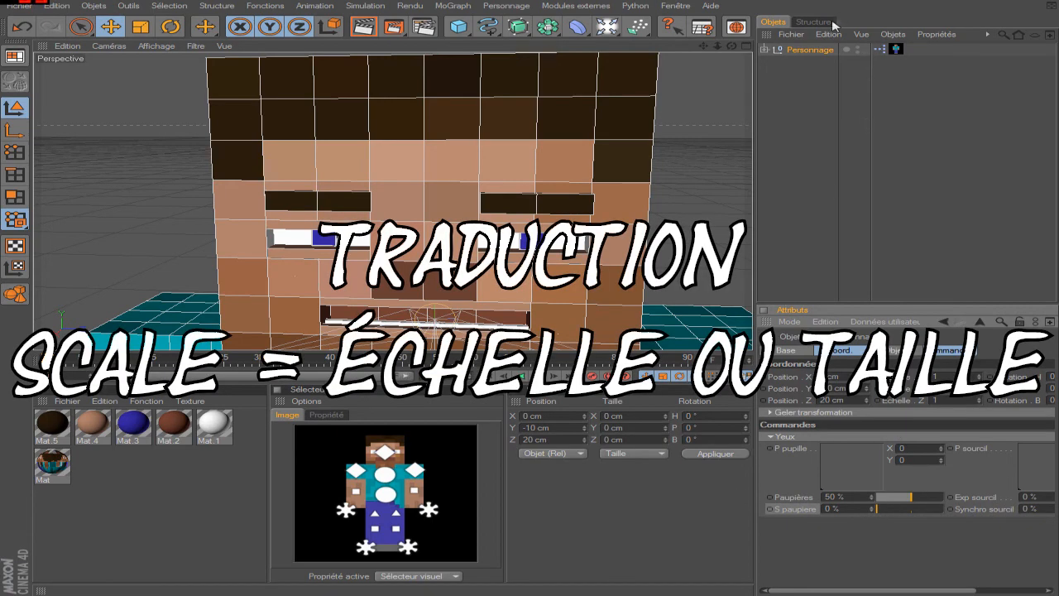
click(878, 322)
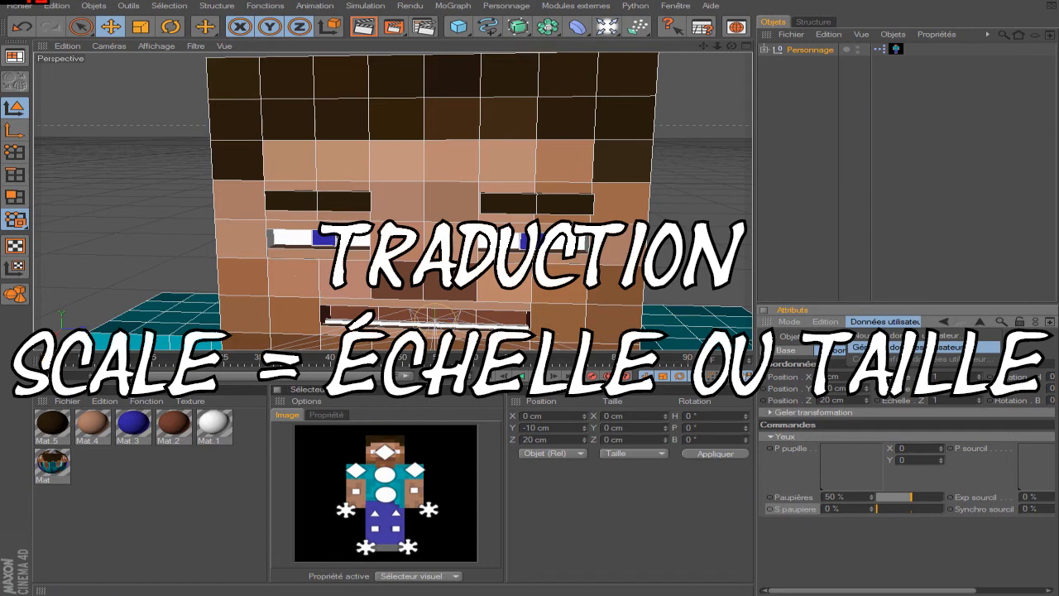
click(901, 348)
click(486, 279)
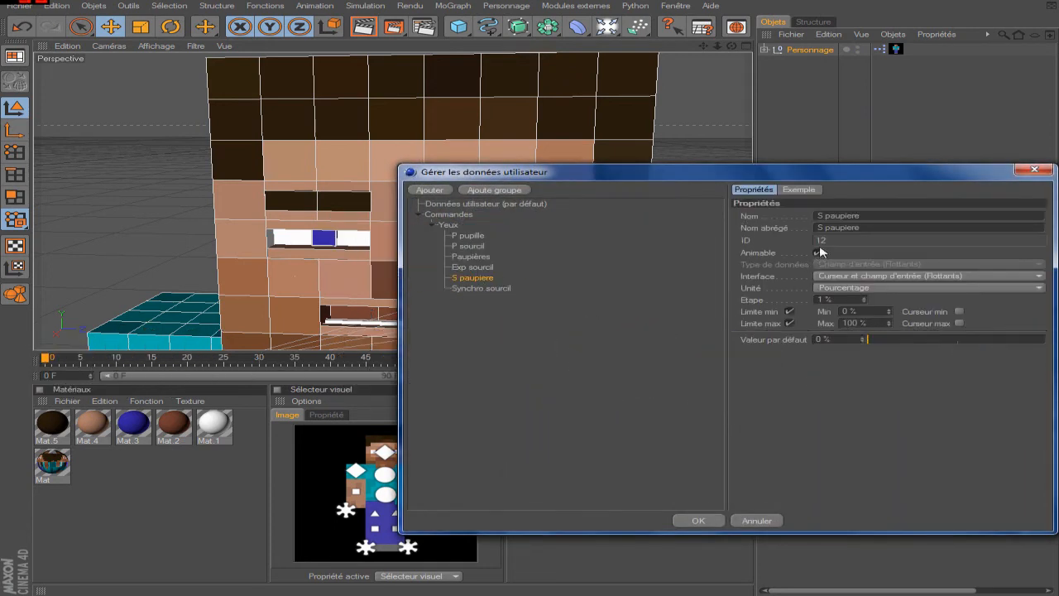
drag(861, 215, 830, 215)
text(y)
key(Return)
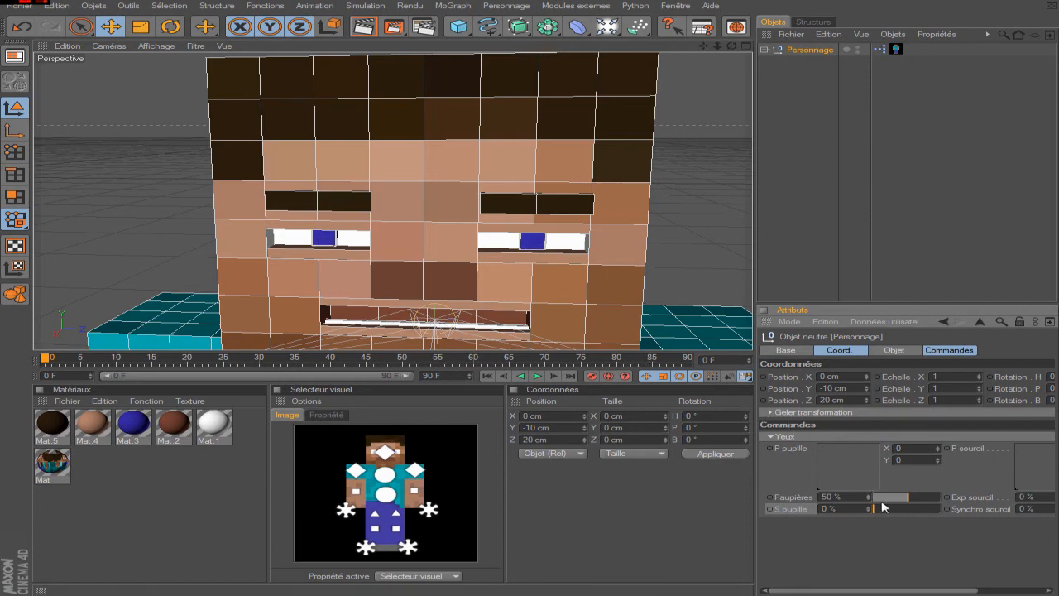
Step: Change the S pupille user data to the Réel unit with step 1, limits 0 to 1000 and default value 0
drag(876, 508, 851, 511)
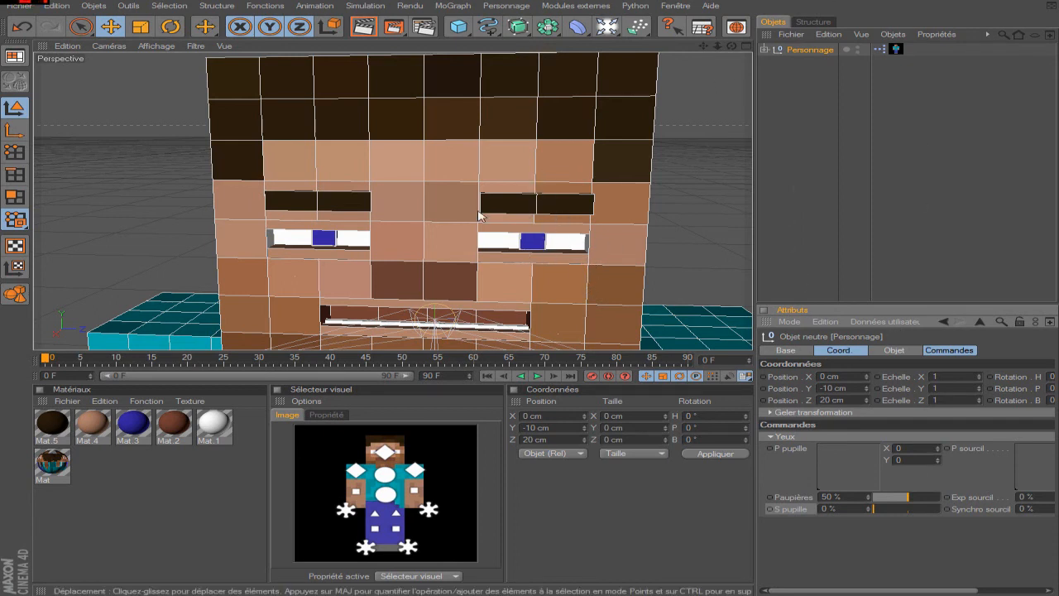
click(885, 321)
click(913, 348)
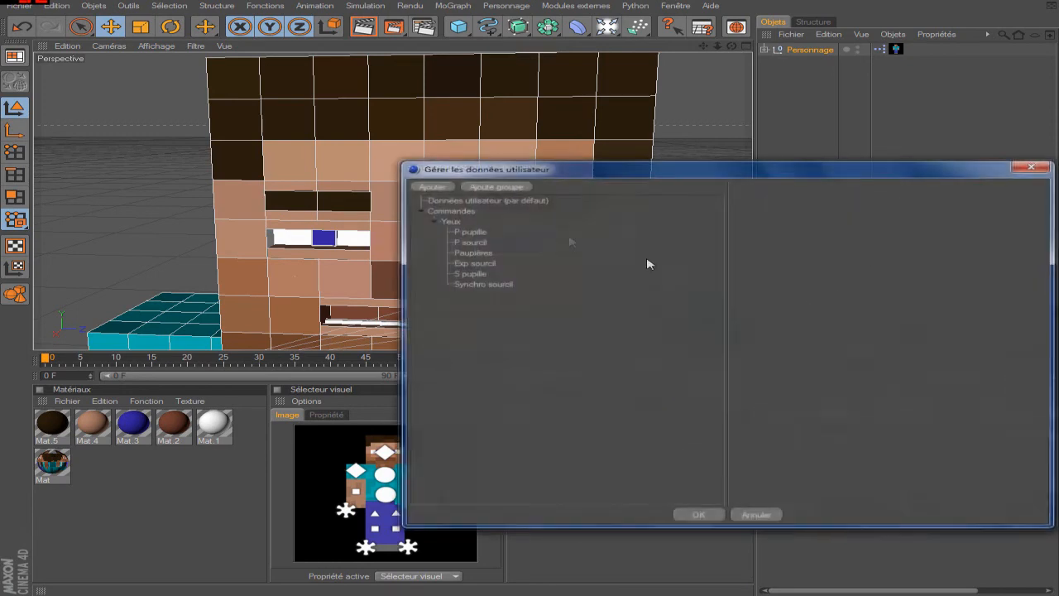
click(470, 274)
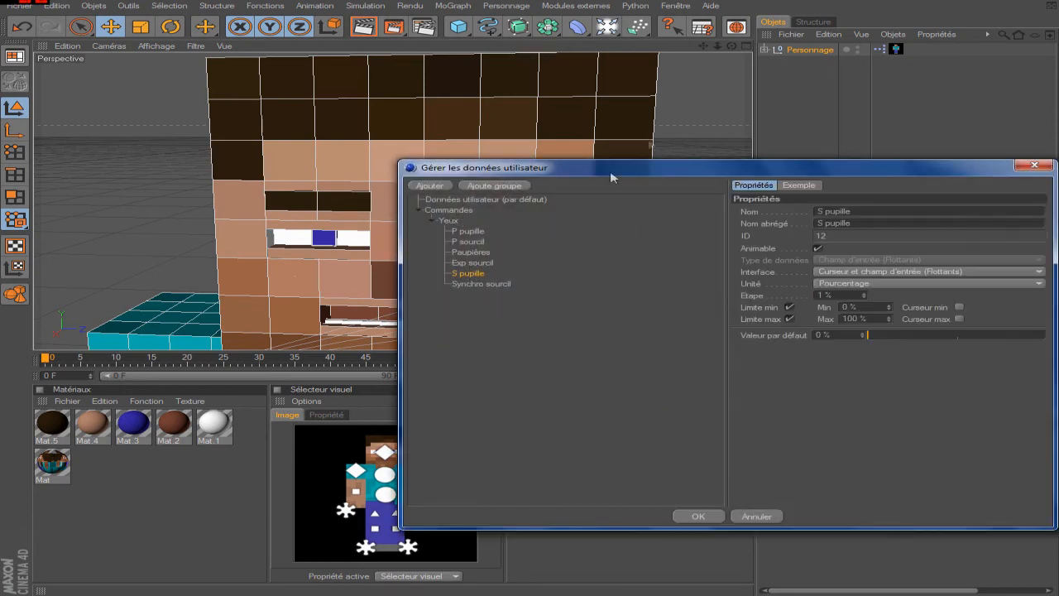
drag(699, 173, 483, 254)
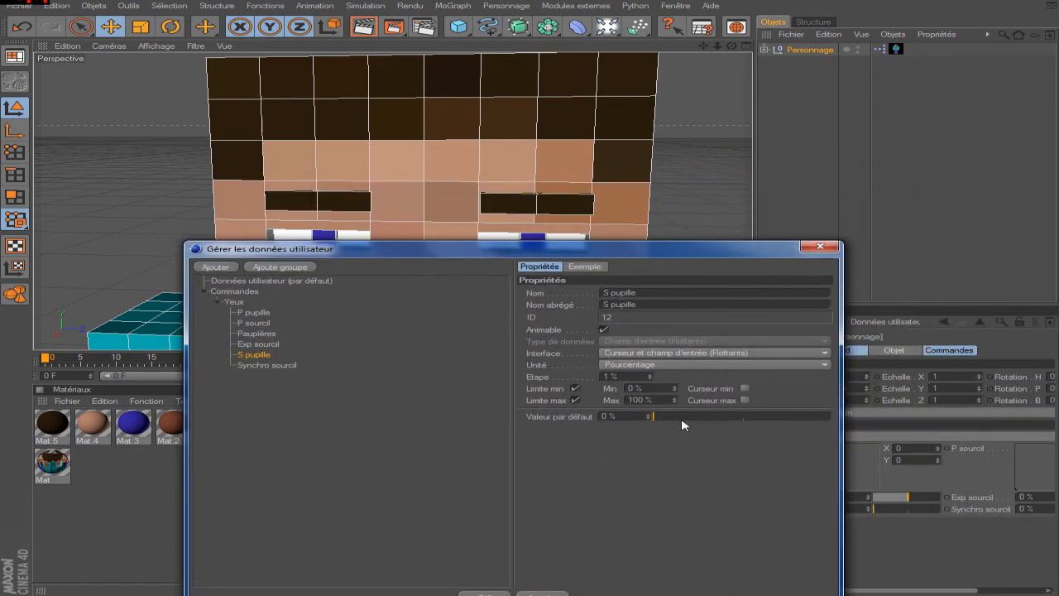
click(718, 365)
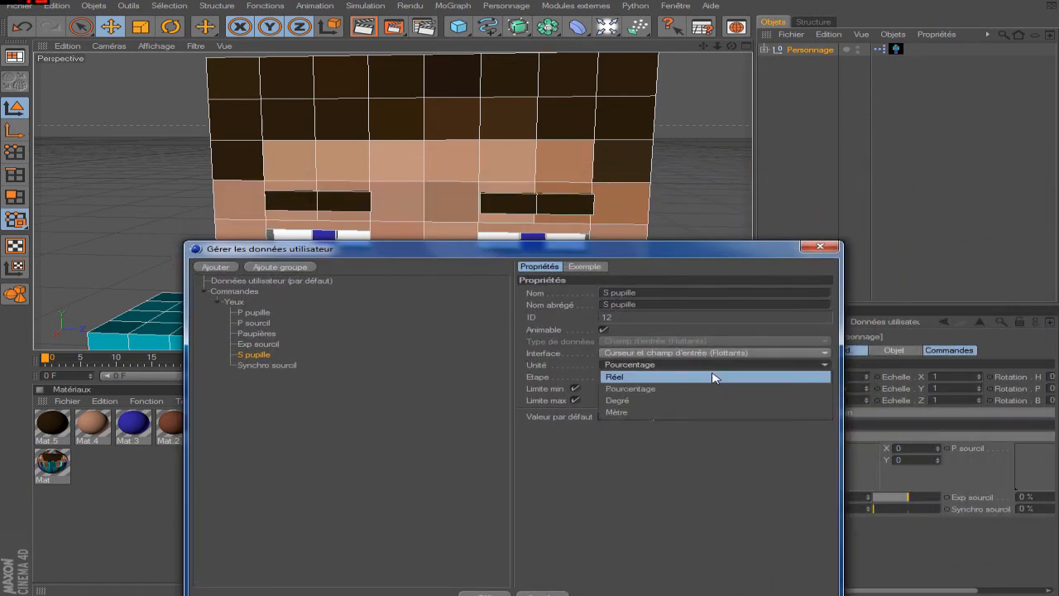
click(715, 377)
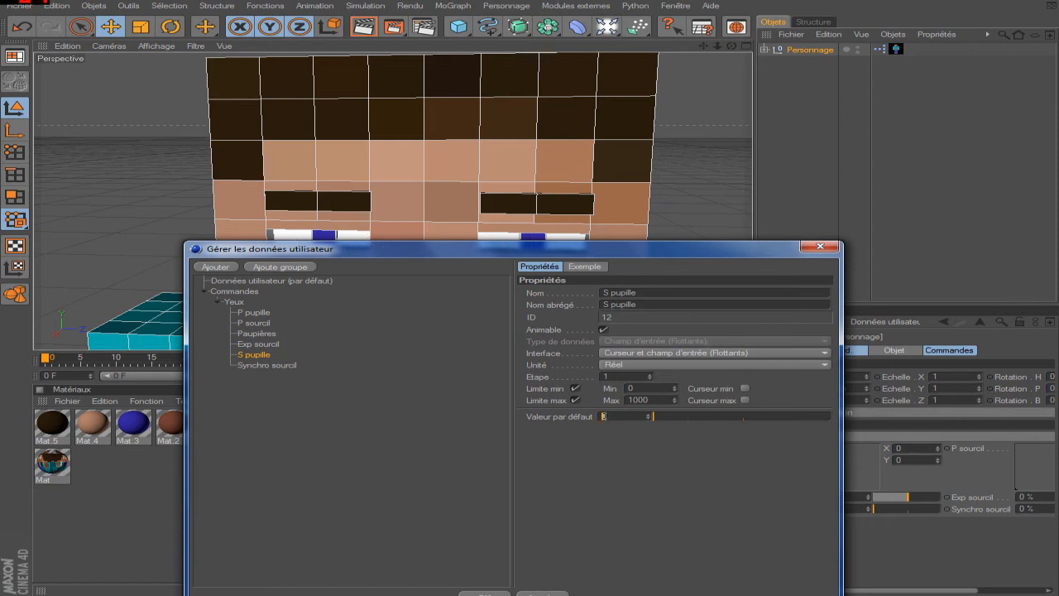
key(Return)
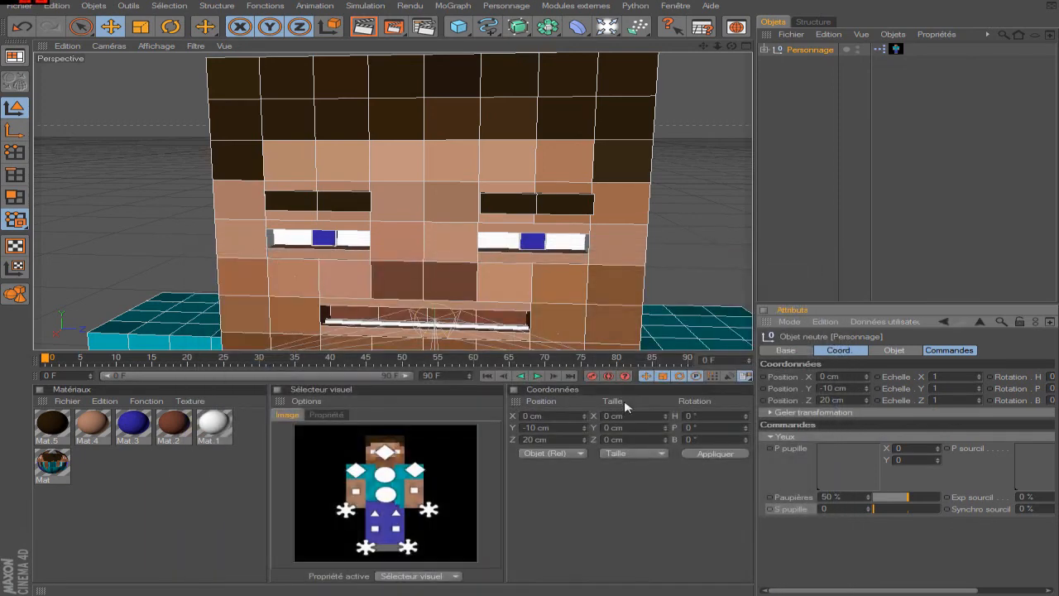
Step: Set the S pupille user data to step 0.1, limits 0.1 to 1.5 and default value 1
click(859, 322)
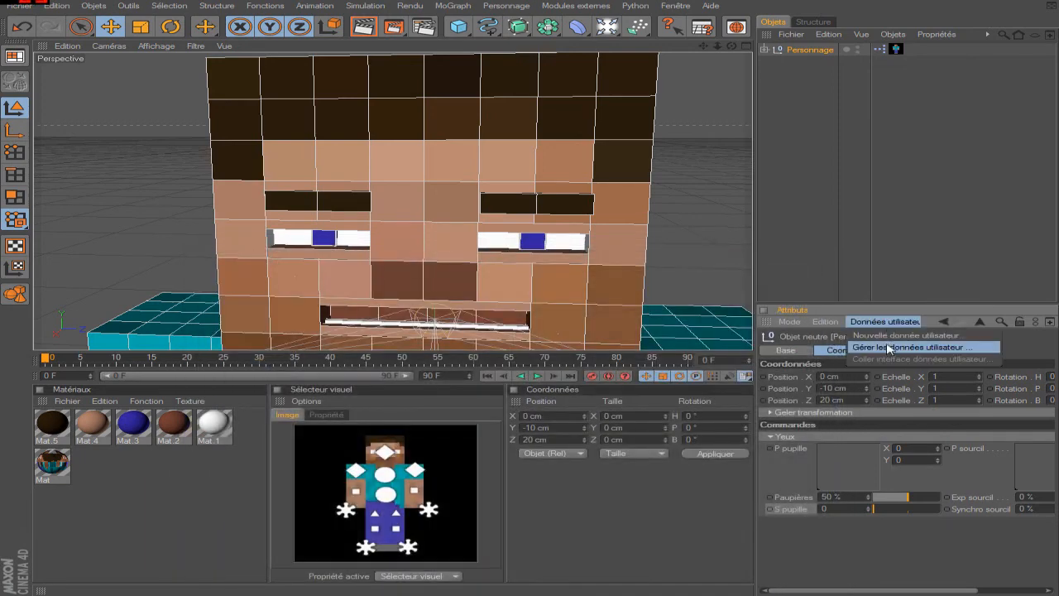
click(885, 357)
click(473, 273)
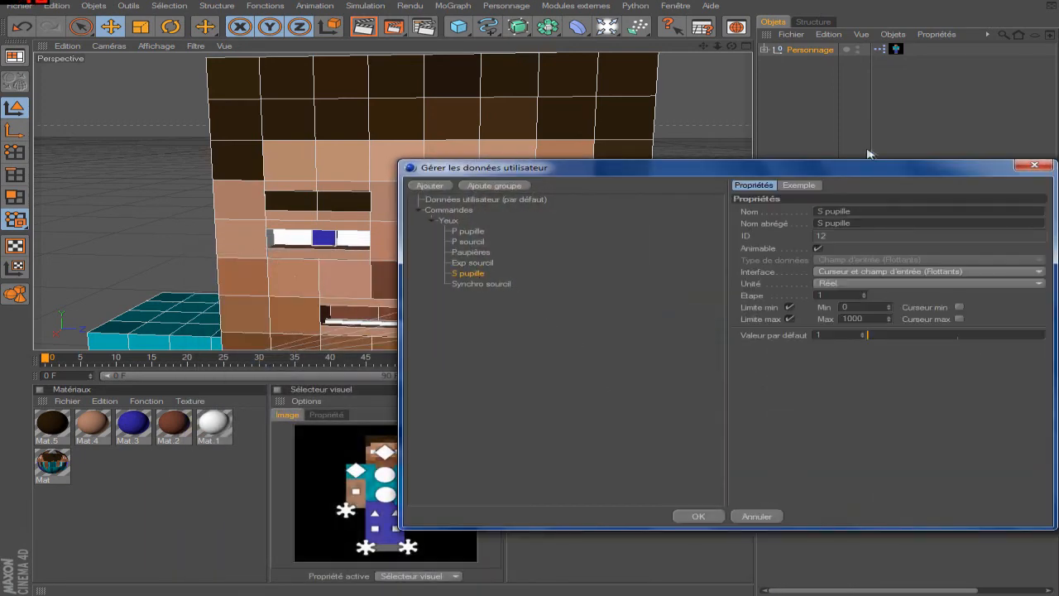
drag(866, 163, 632, 177)
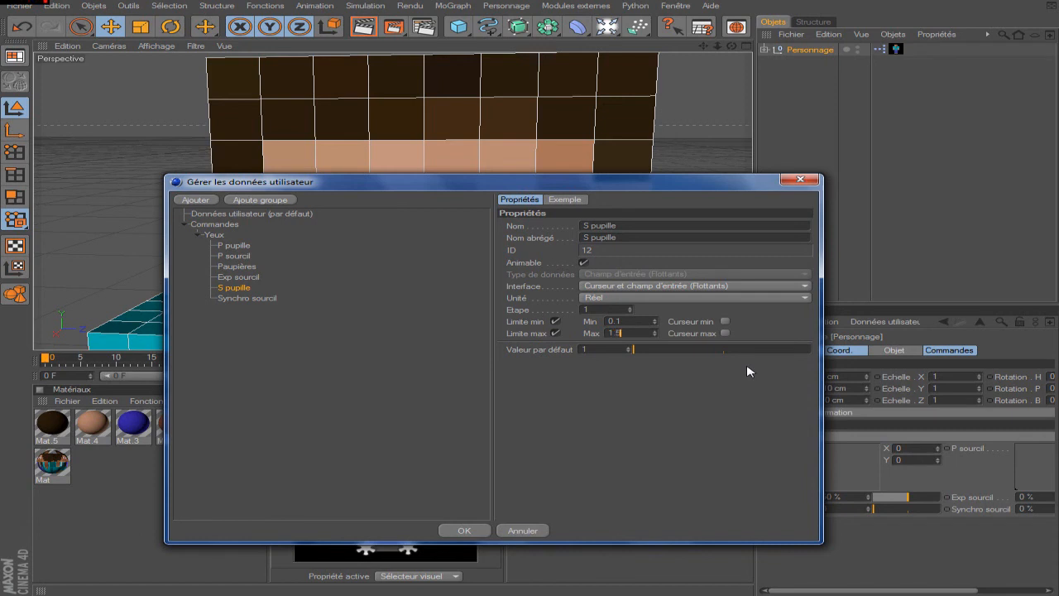
key(Return)
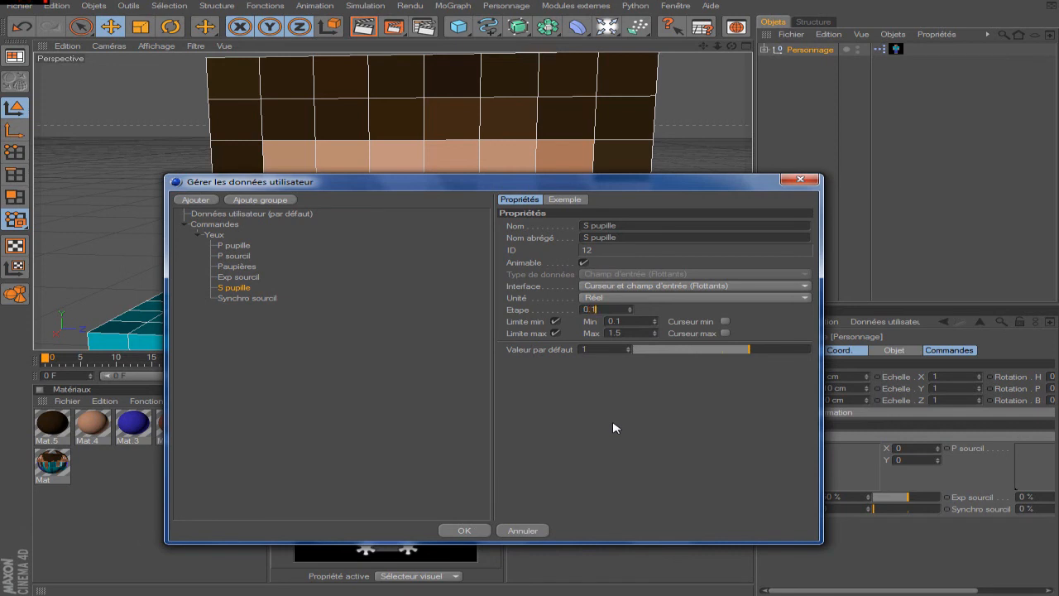
drag(749, 349, 722, 351)
drag(721, 351, 747, 351)
mouse_move(749, 351)
mouse_down()
mouse_move(668, 360)
mouse_move(746, 359)
mouse_up()
click(464, 530)
Step: Try Personnage's S pupille slider and set its value to 1
drag(883, 515, 904, 516)
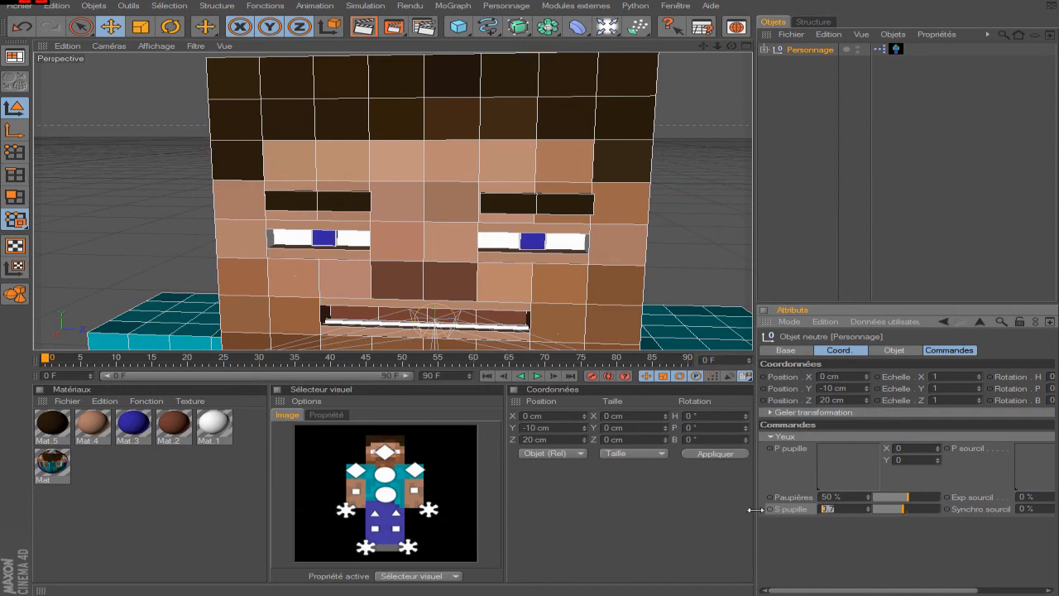
text(1)
key(Return)
Step: Add an S pupille output port to the Personnage node in its XPresso graph
double_click(878, 49)
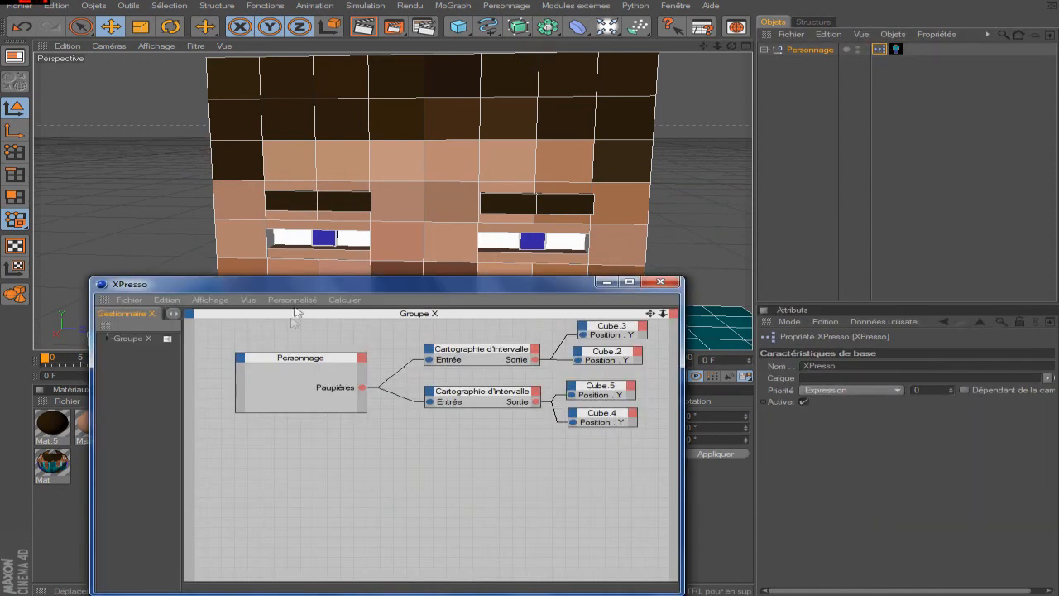
drag(335, 367, 340, 361)
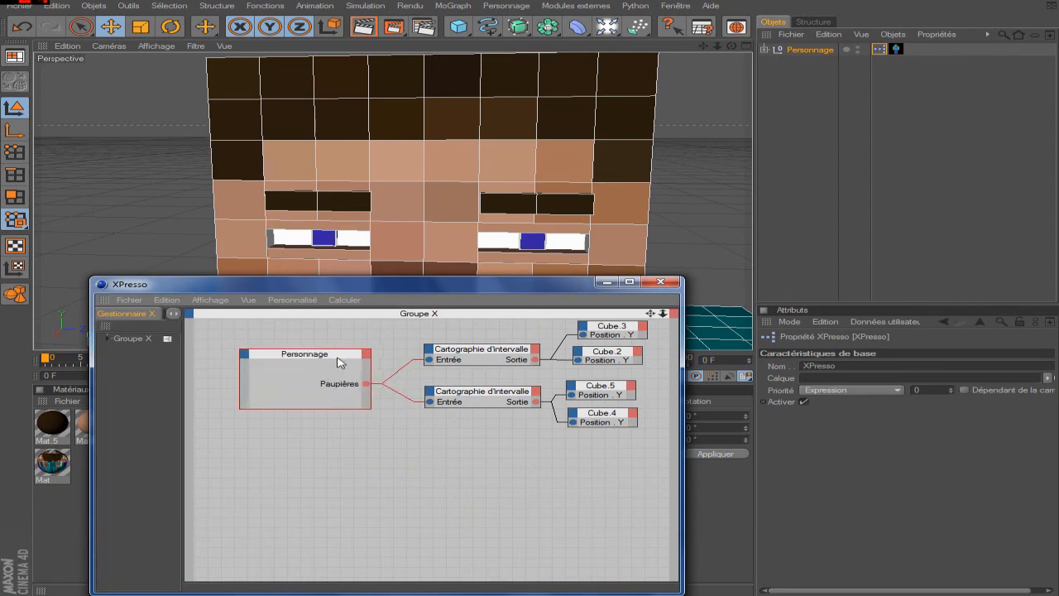
click(367, 353)
mouse_move(395, 385)
mouse_move(507, 386)
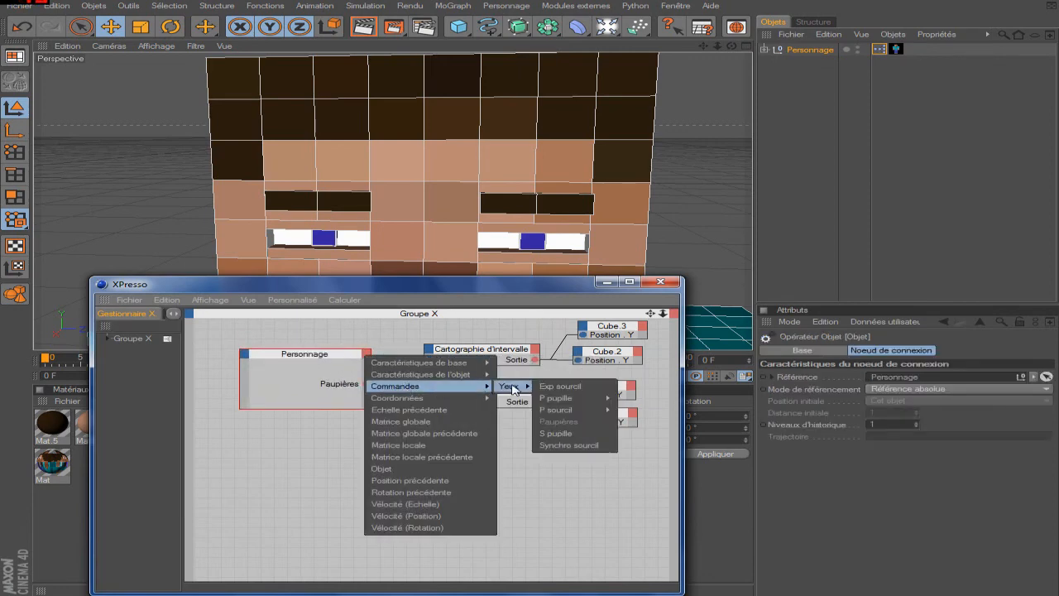
click(566, 433)
drag(347, 357, 307, 360)
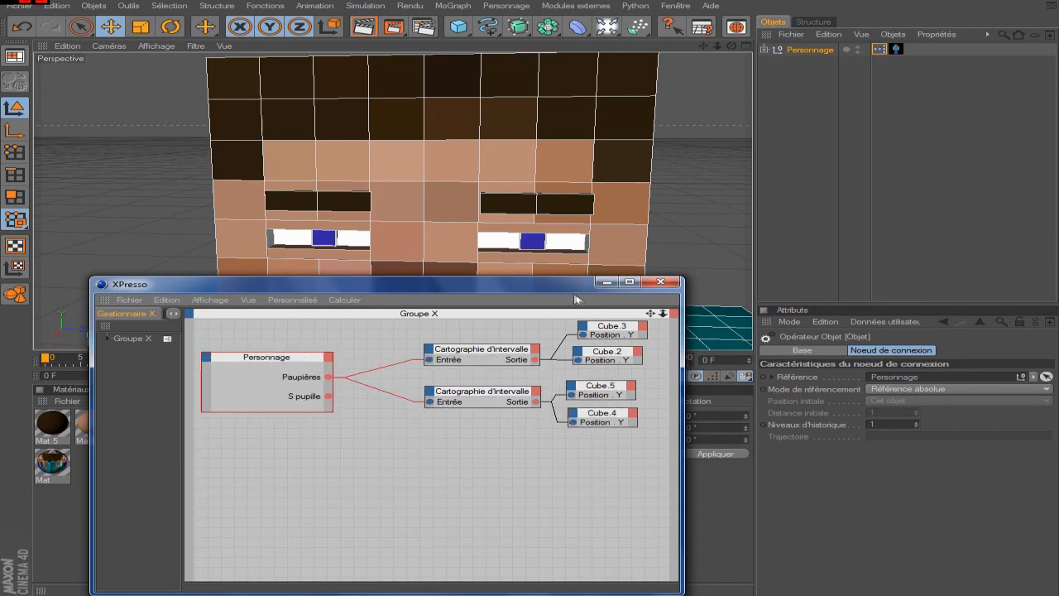
Step: Add the two blue pupil objects, Cube.1 and Cube, to the XPresso graph as nodes
drag(547, 291, 590, 296)
click(765, 50)
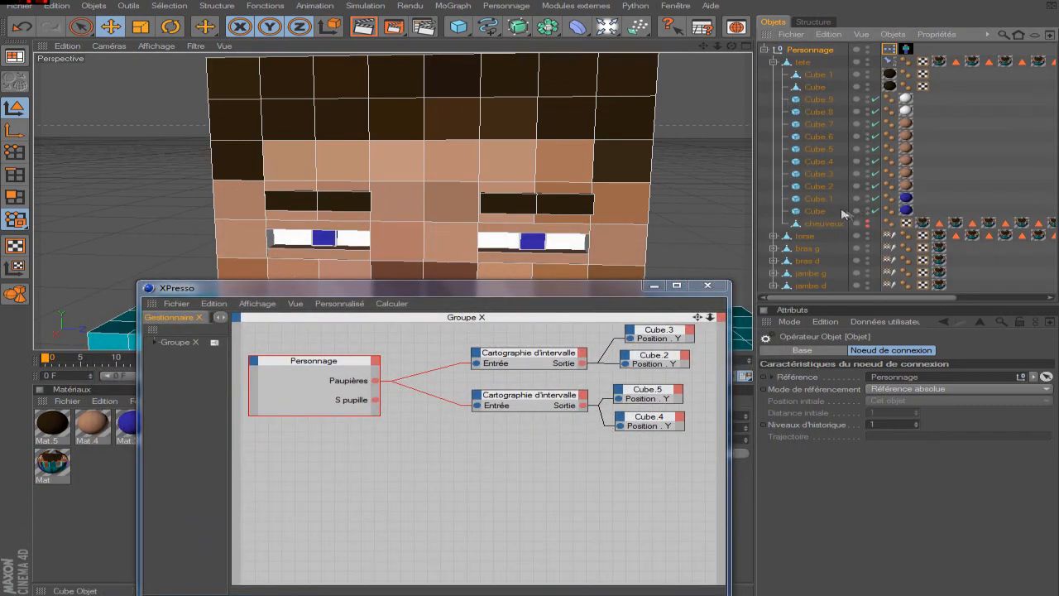
click(818, 198)
ctrl+click(814, 211)
drag(819, 202, 566, 476)
drag(561, 437, 558, 454)
Step: Give the Cube.1 node Echelle . Y and Echelle . Z input ports and separate it from the Cube node
click(528, 446)
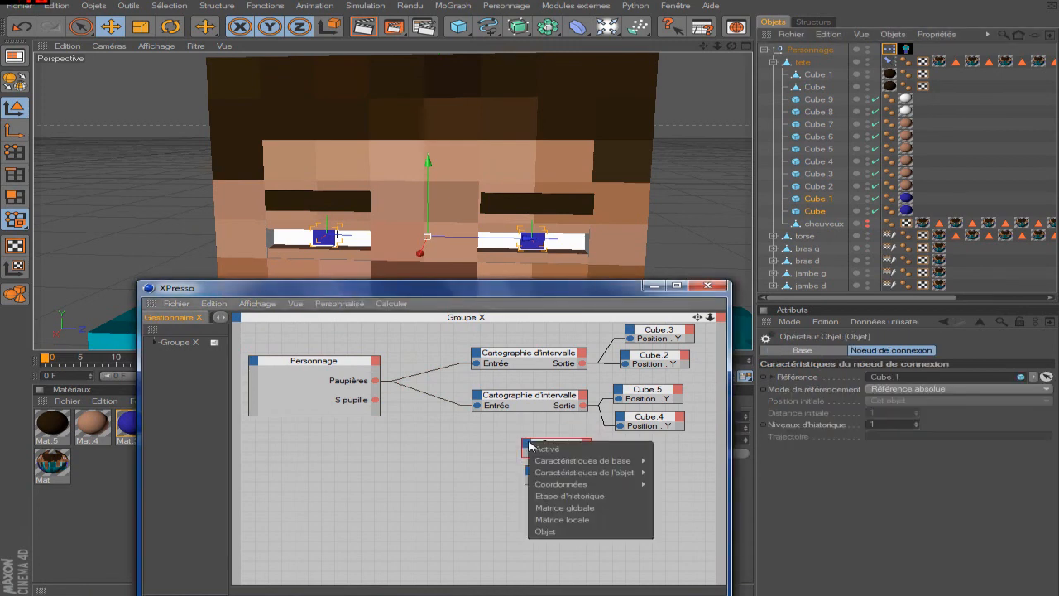
mouse_move(600, 464)
mouse_move(553, 486)
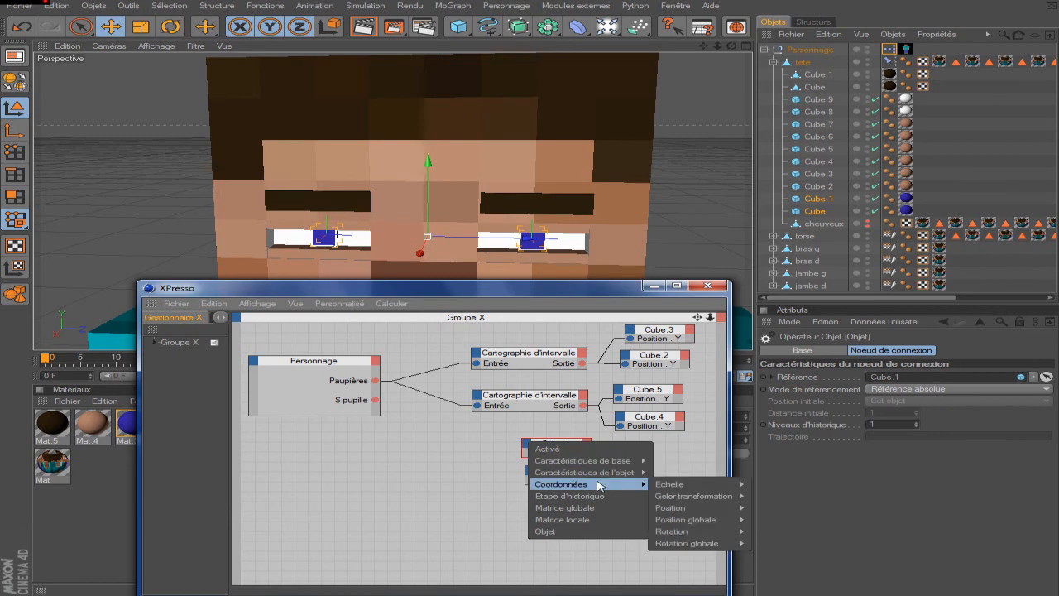
mouse_move(695, 450)
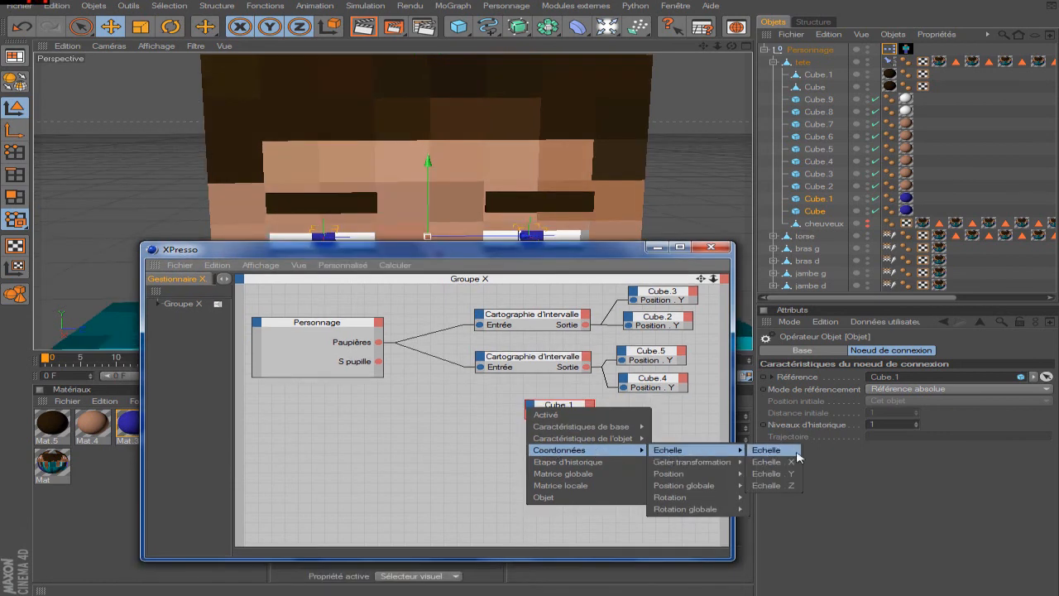
click(787, 475)
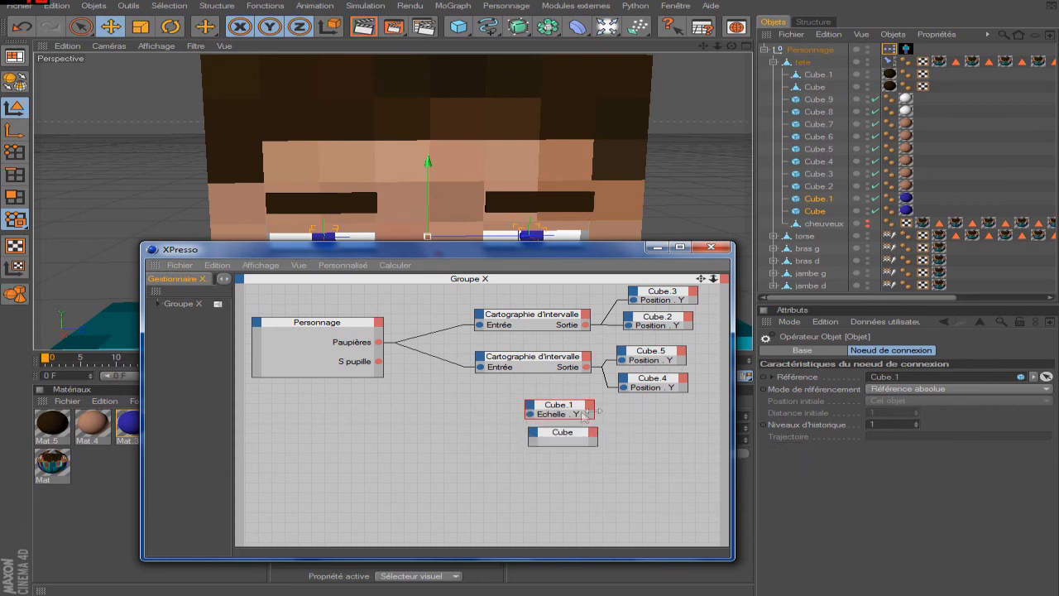
click(530, 411)
mouse_move(579, 448)
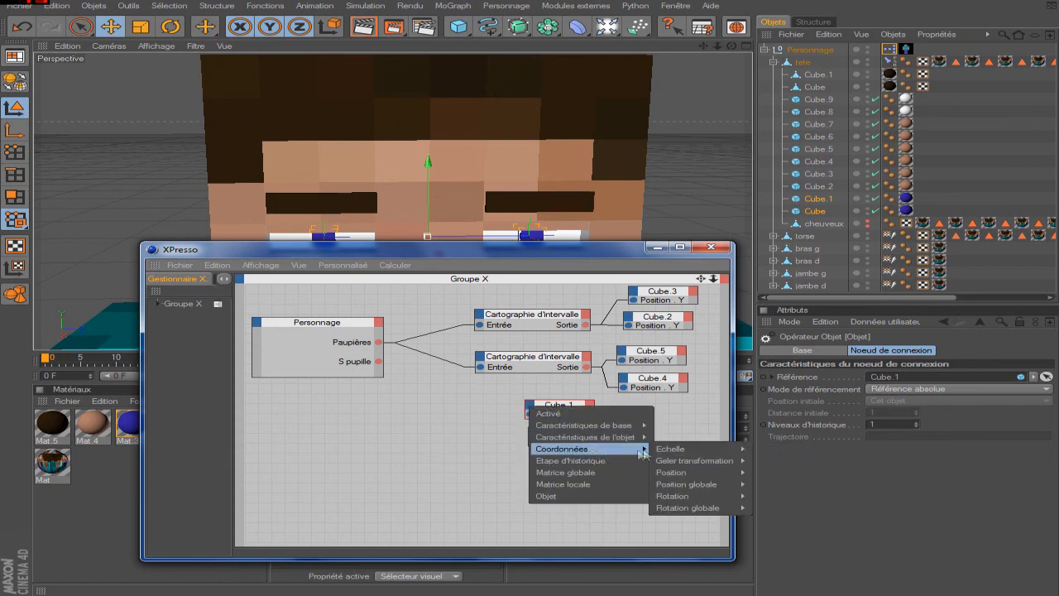
mouse_move(686, 448)
click(793, 489)
drag(573, 432, 540, 463)
drag(569, 420, 570, 440)
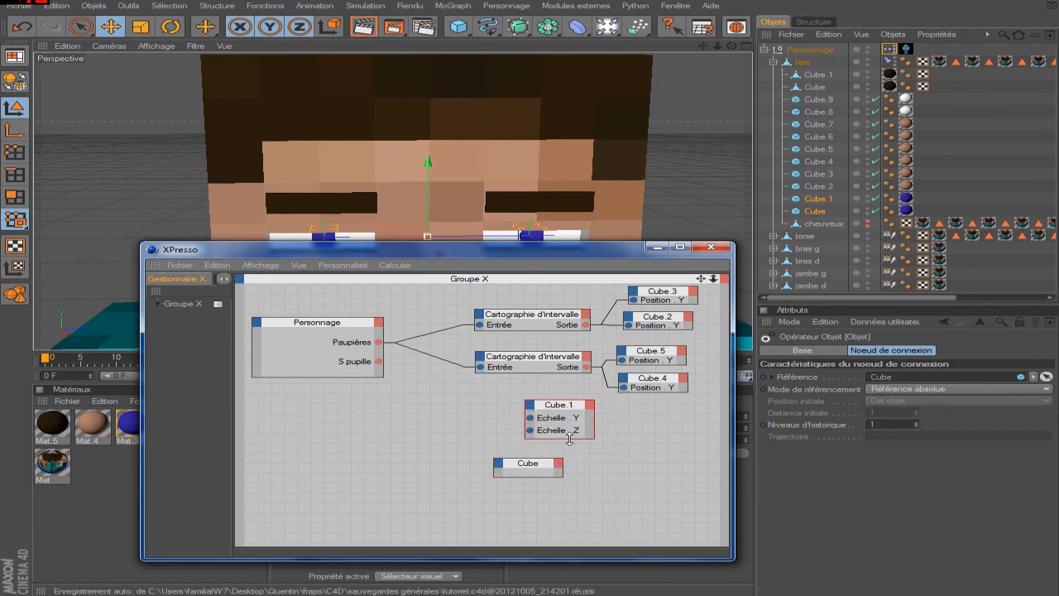
Step: Check the pupils' axes on the head and add an Echelle . Y input port to the Cube node
drag(321, 249, 526, 272)
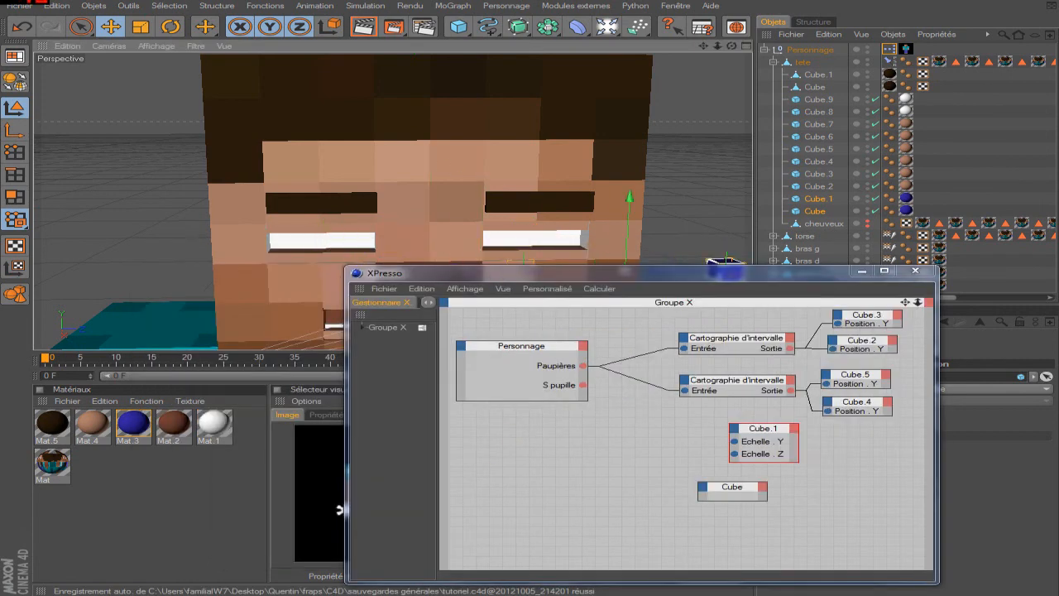
drag(542, 273, 627, 460)
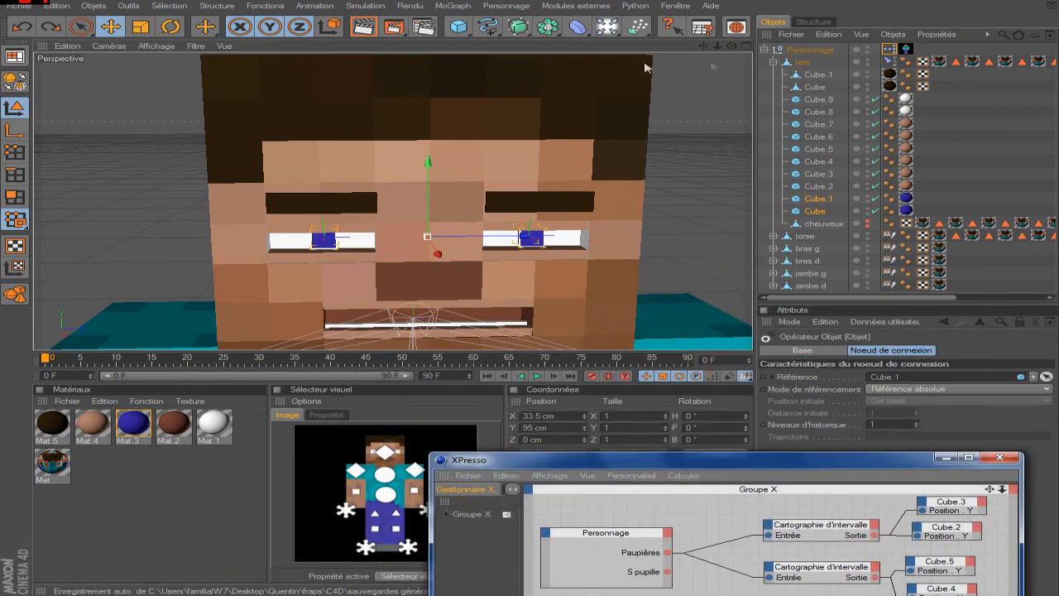
drag(732, 46, 395, 241)
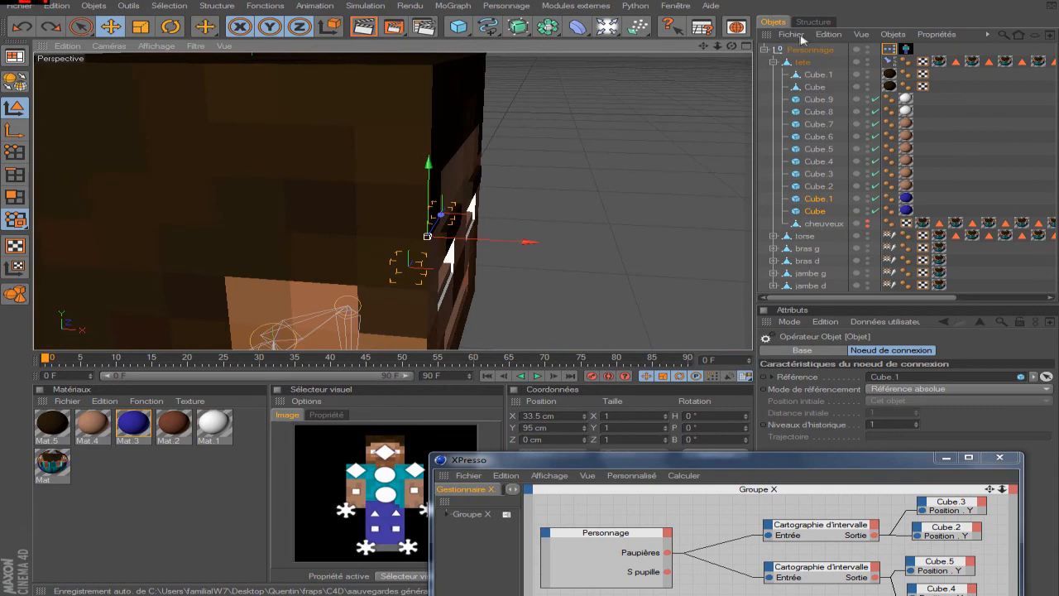
drag(735, 47, 382, 188)
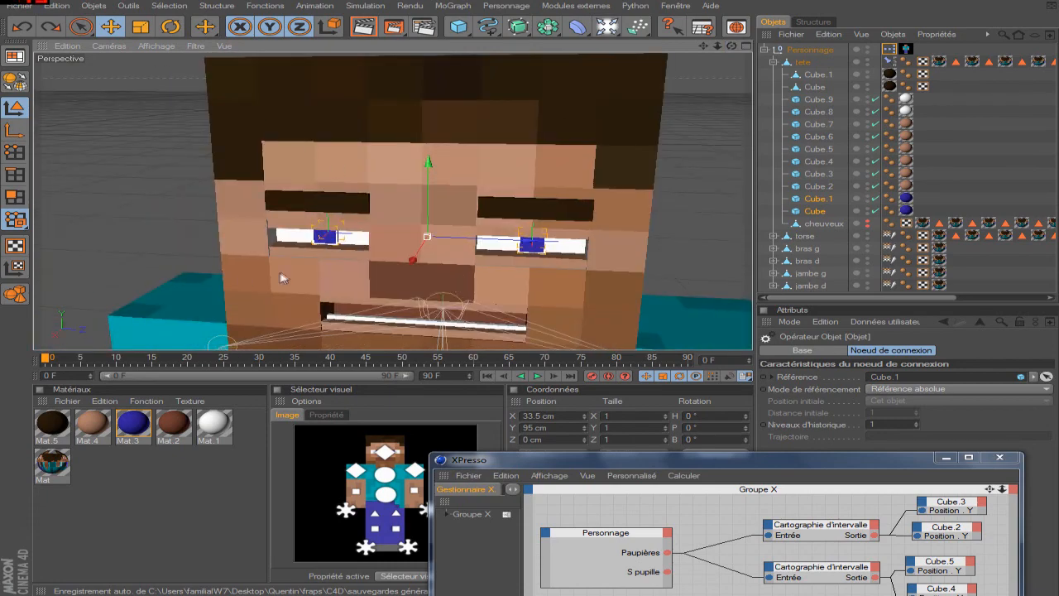
drag(691, 460, 488, 228)
click(588, 445)
mouse_move(630, 486)
mouse_move(728, 485)
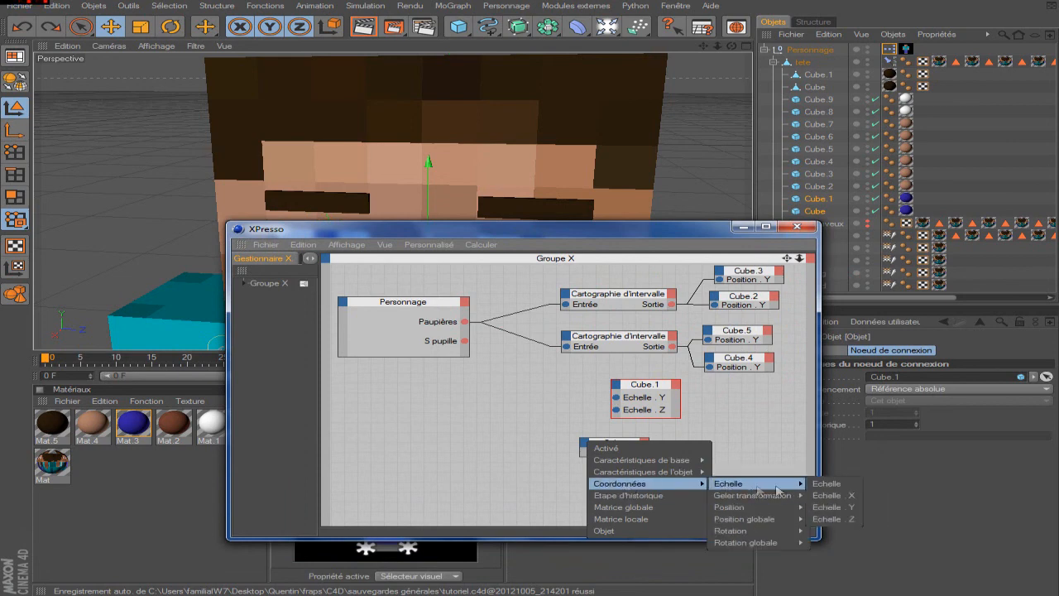
click(835, 506)
Step: Add an Echelle . Z input port to the Cube node and place the node below Cube.1
click(587, 447)
mouse_move(603, 486)
mouse_move(802, 490)
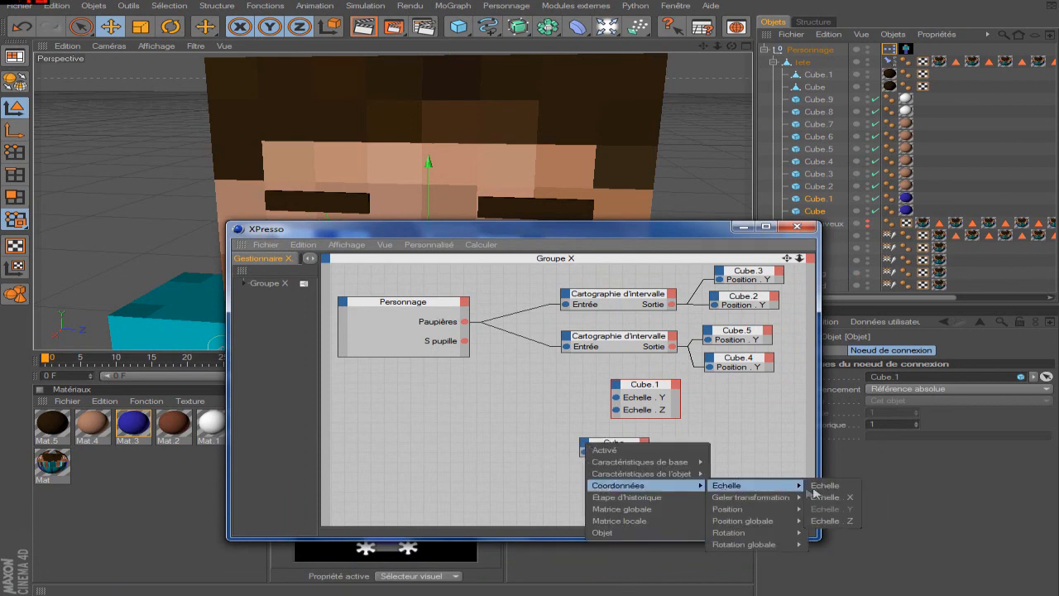
click(824, 522)
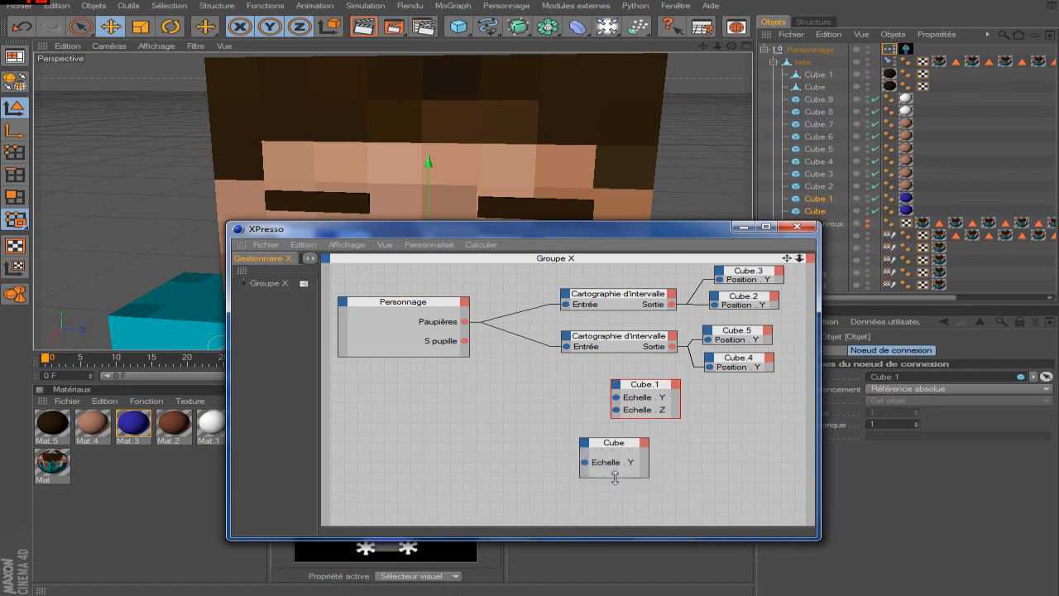
drag(614, 447, 638, 428)
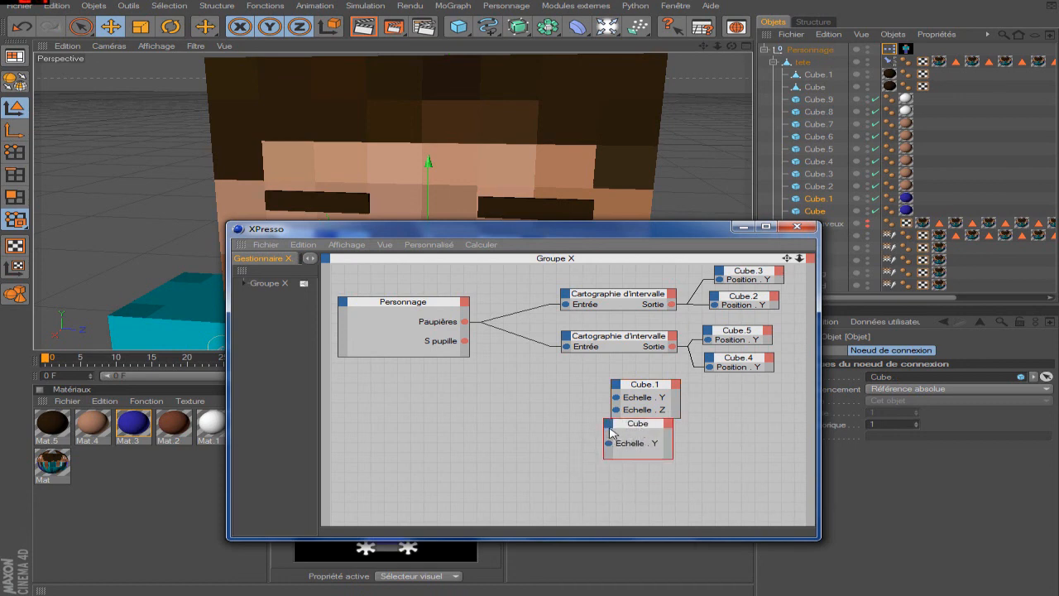
click(609, 431)
mouse_move(654, 468)
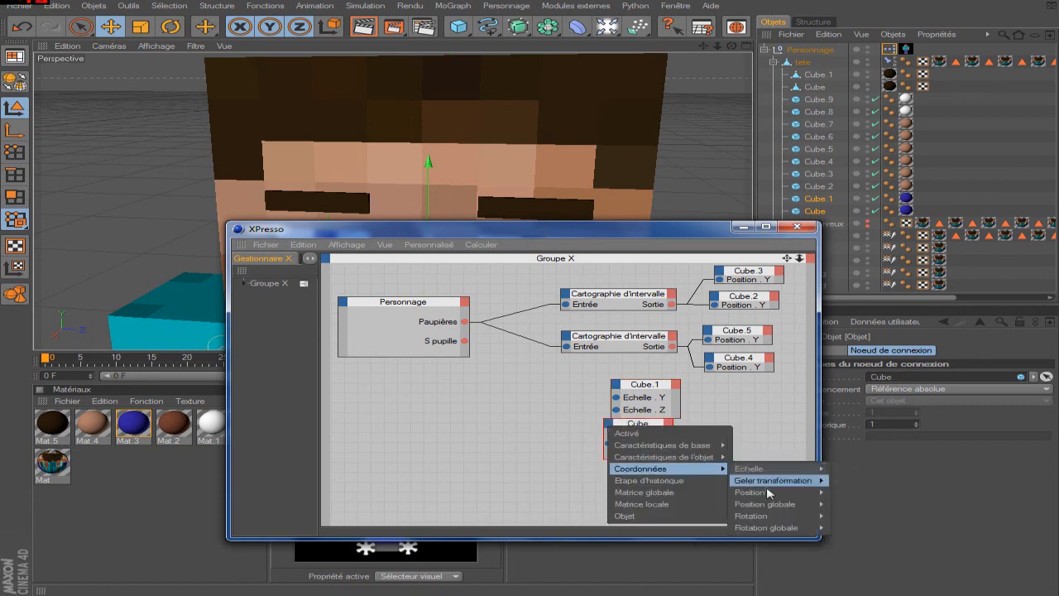
mouse_move(771, 470)
click(836, 500)
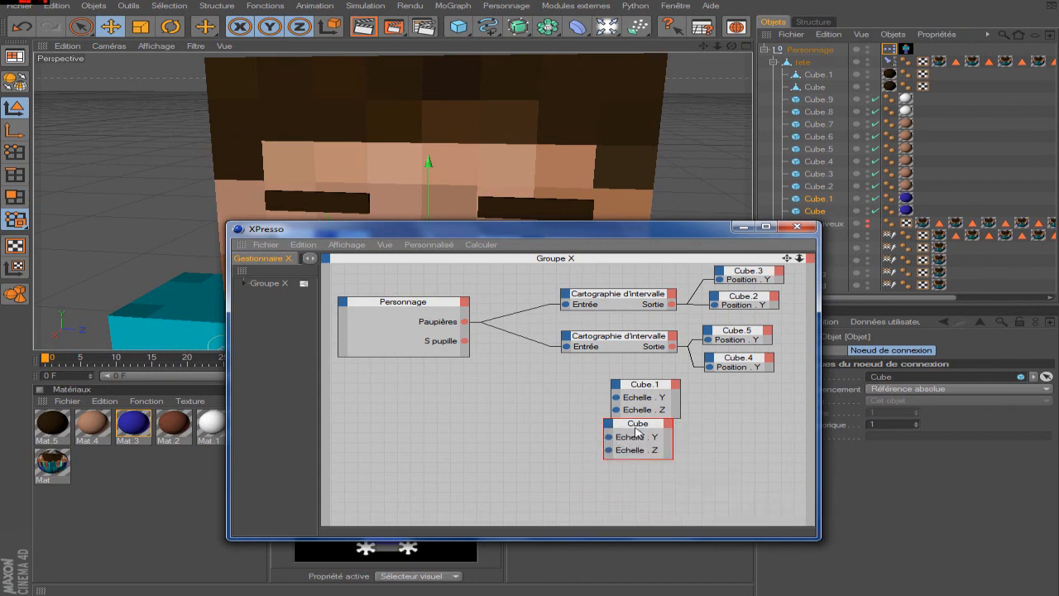
drag(636, 432, 649, 438)
Step: Connect Personnage's S pupille output to the Echelle . Y and Echelle . Z inputs of Cube.1 and Cube, and tidy both nodes
mouse_move(464, 341)
mouse_down()
mouse_move(591, 402)
mouse_move(616, 397)
mouse_move(465, 342)
mouse_up()
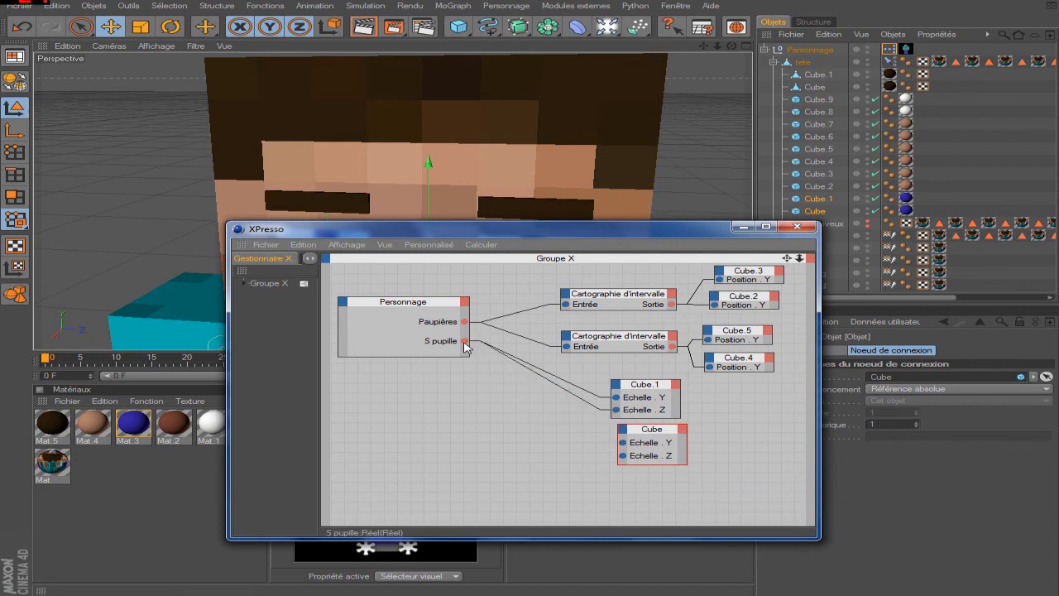
drag(618, 442, 466, 342)
drag(619, 455, 464, 341)
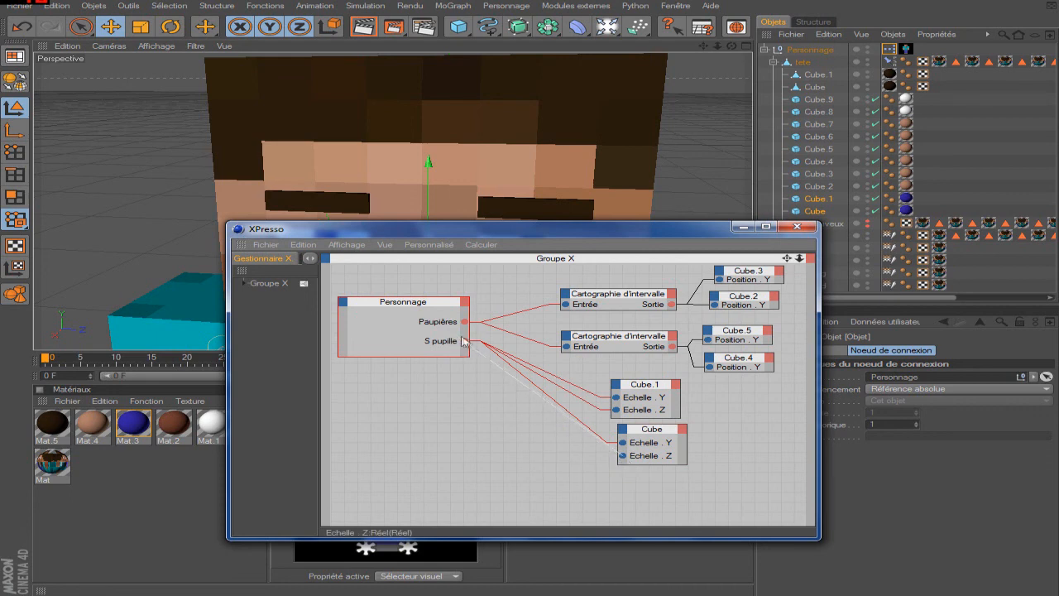
drag(643, 393, 602, 373)
drag(659, 429, 608, 413)
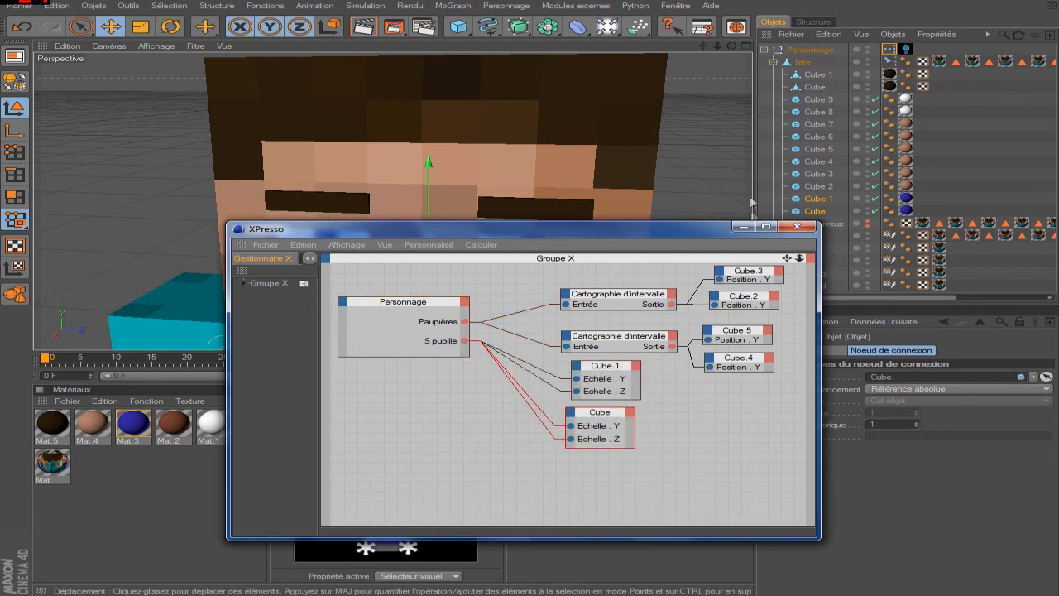
Step: Test Personnage's S pupille slider on the pupils with Paupières at 100 %, leaving S pupille at 1 and Paupières at 50 %
click(797, 227)
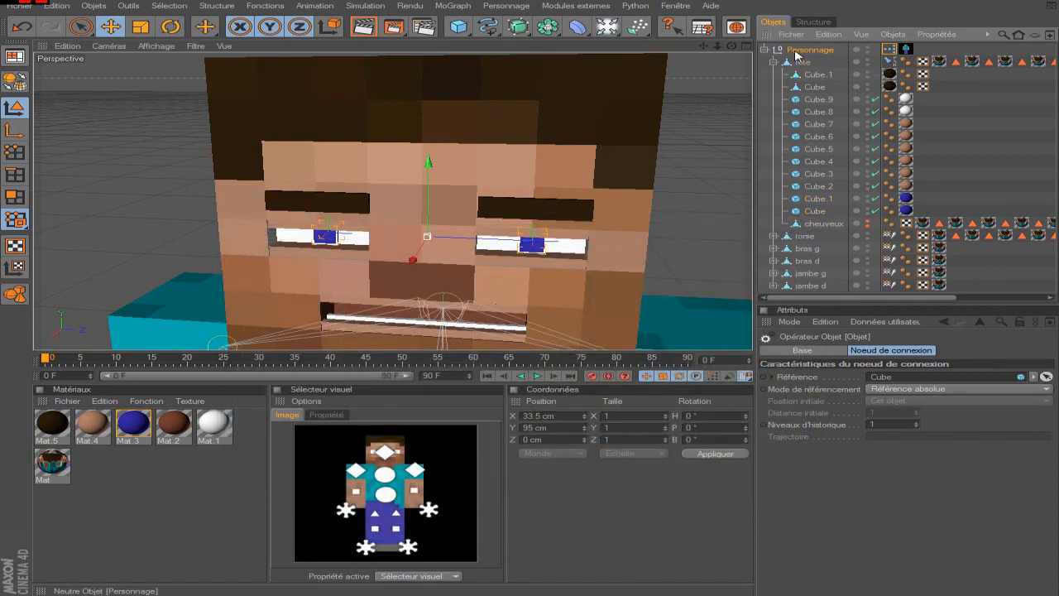
mouse_move(731, 45)
mouse_down()
mouse_move(731, 62)
mouse_move(733, 53)
mouse_up()
drag(916, 510, 1008, 511)
drag(914, 510, 875, 510)
key(BackSpace)
text(100)
key(Tab)
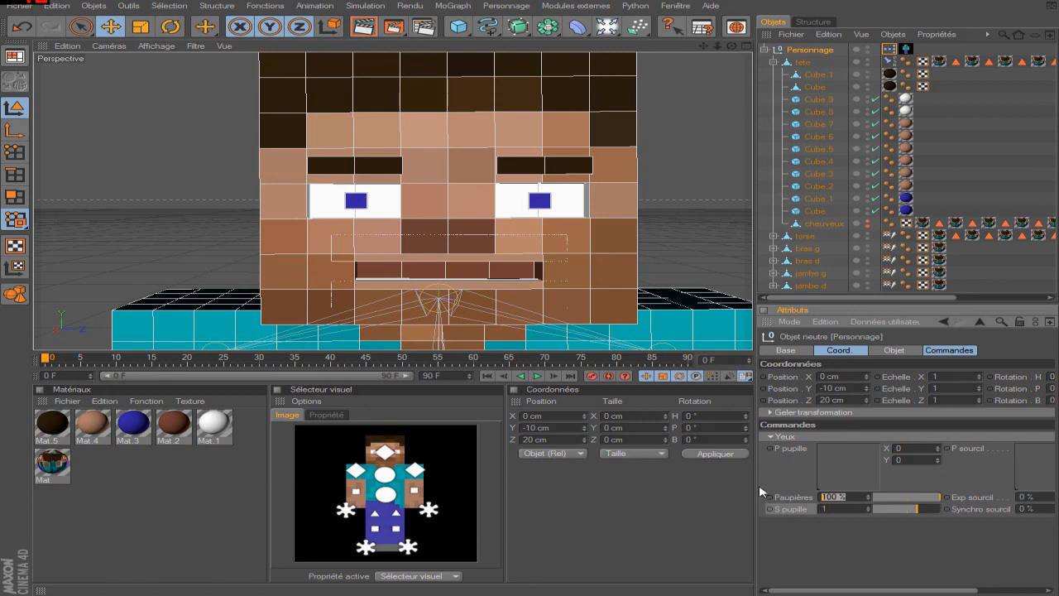
text(50)
key(Return)
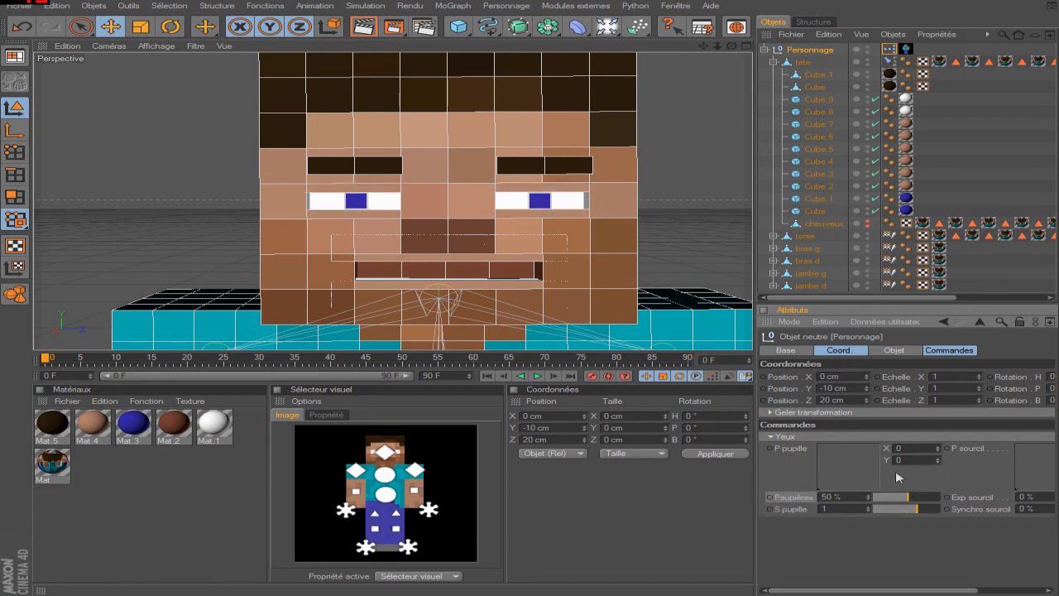
Step: Set the default value of the Paupières user data to 50 %
click(898, 320)
click(895, 354)
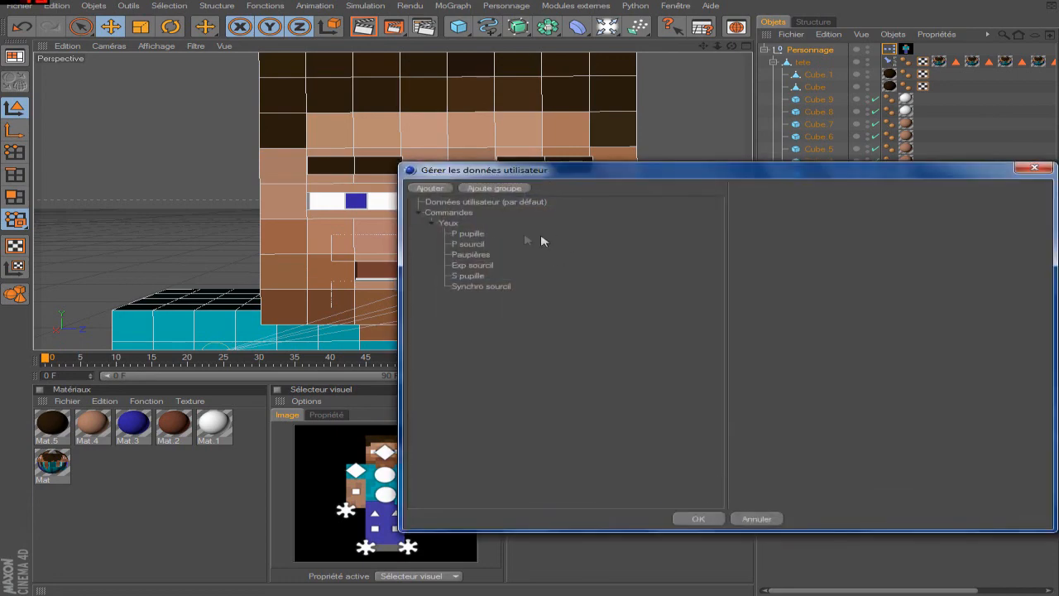
click(472, 257)
drag(578, 184, 291, 239)
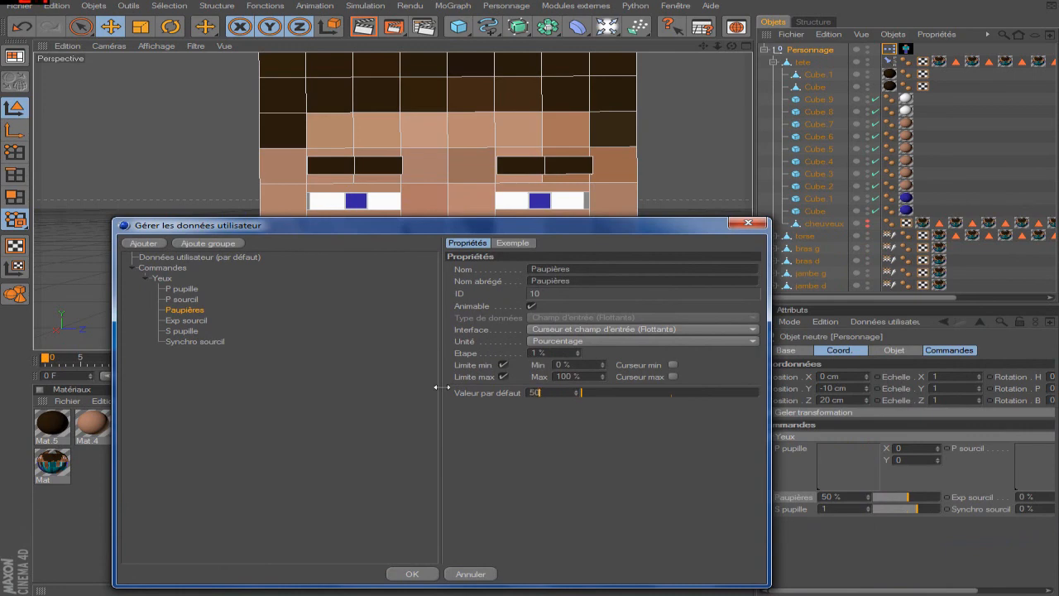
key(Return)
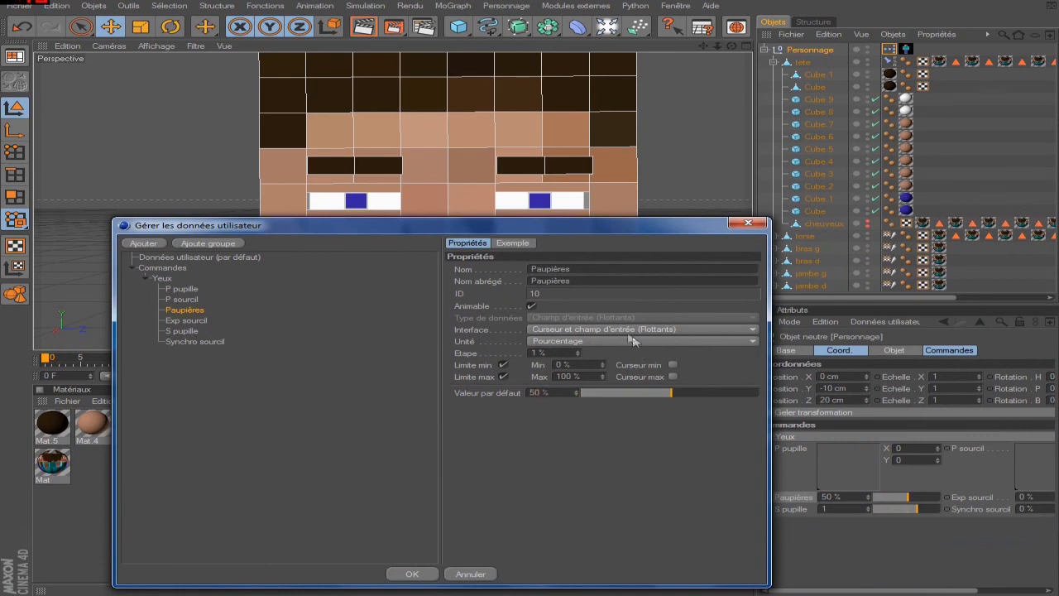
click(412, 574)
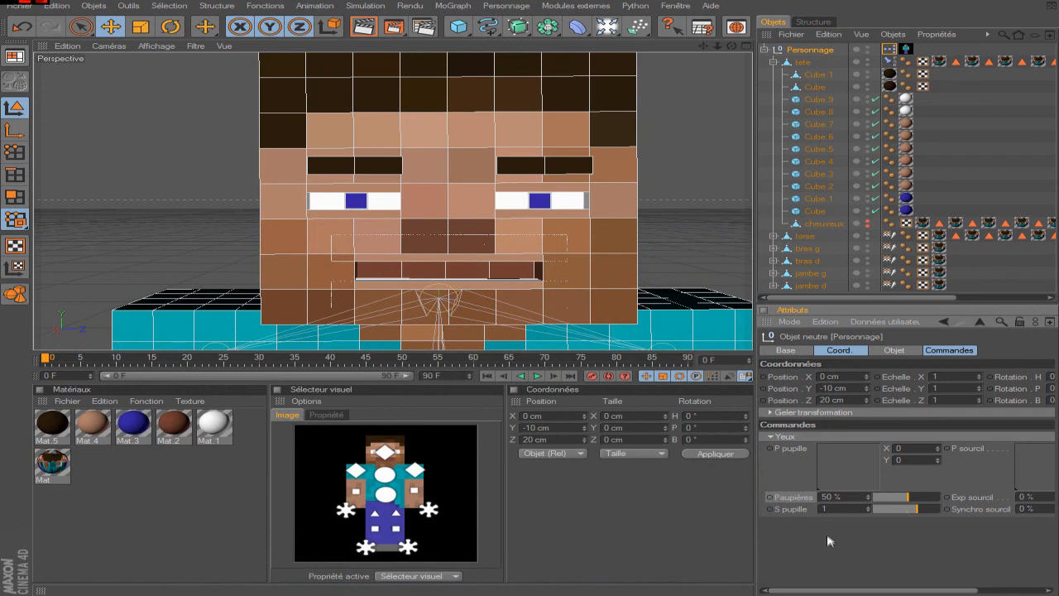
Step: Test partly closed eyelids with Paupières, return the control to 50 % and select the P pupille control
drag(908, 496, 891, 497)
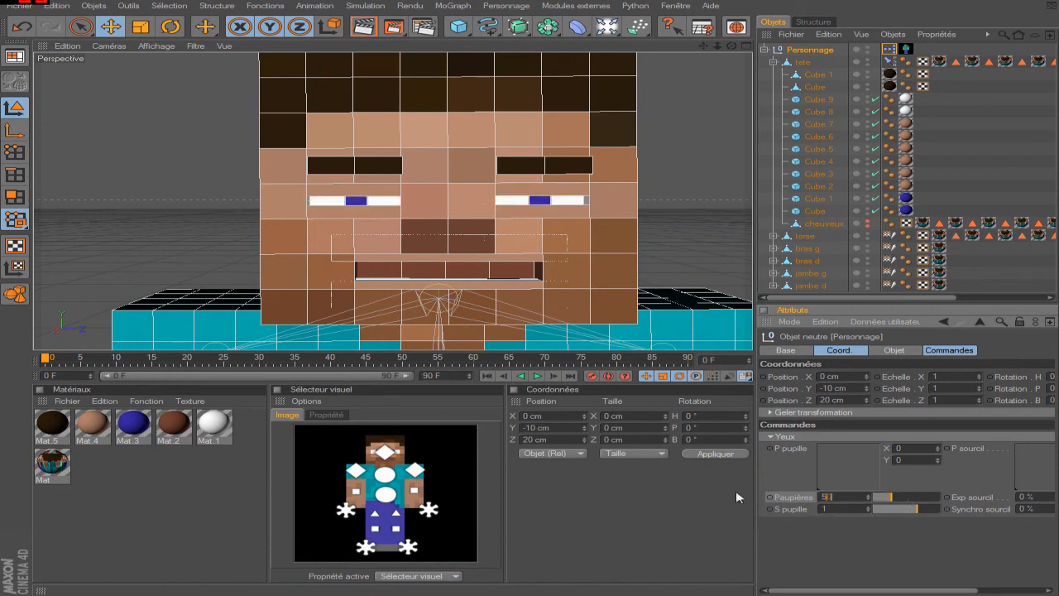
key(Return)
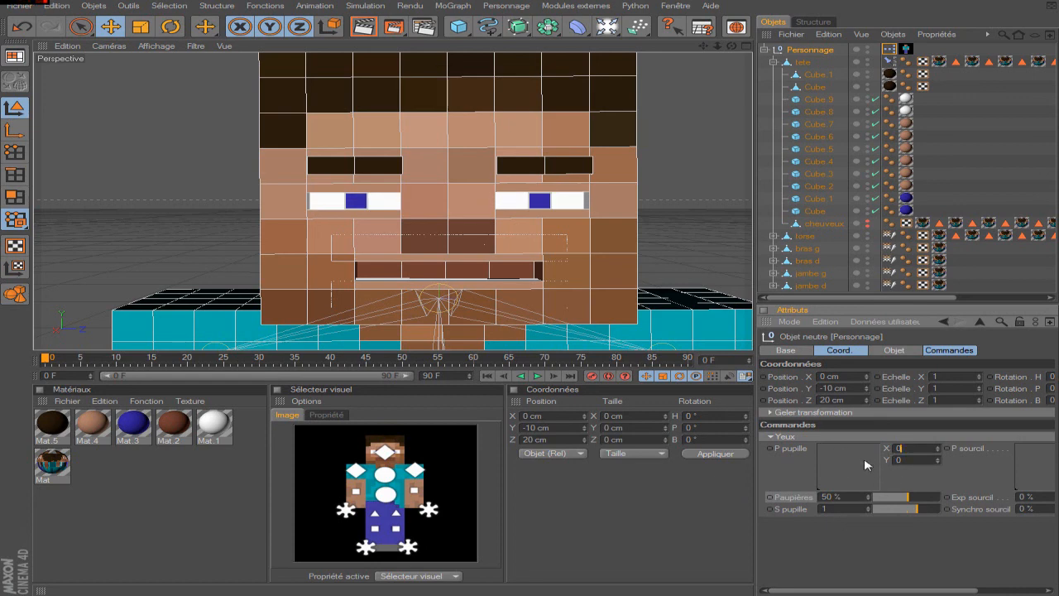
click(792, 449)
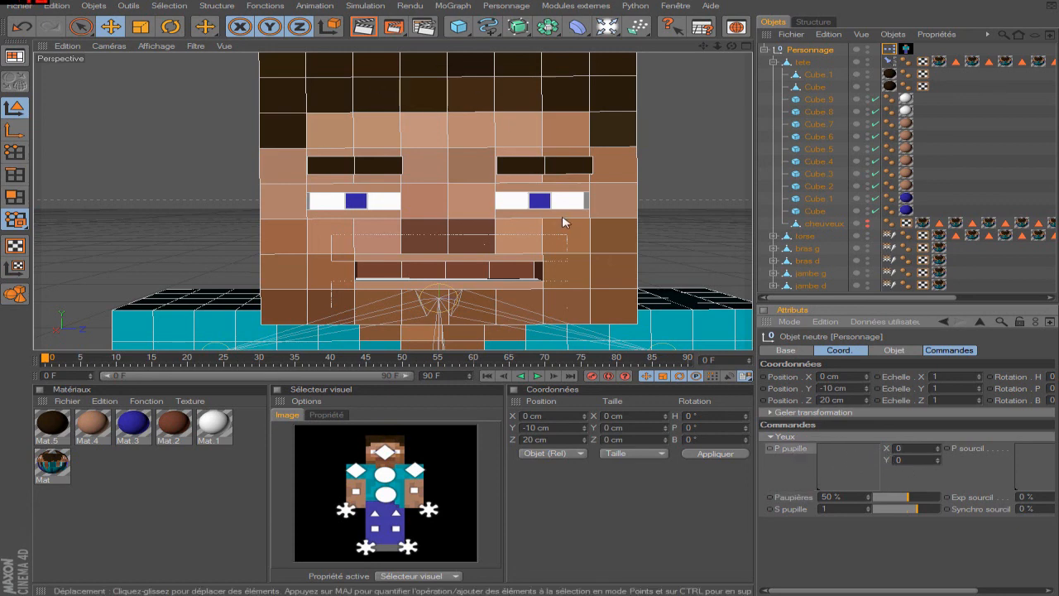